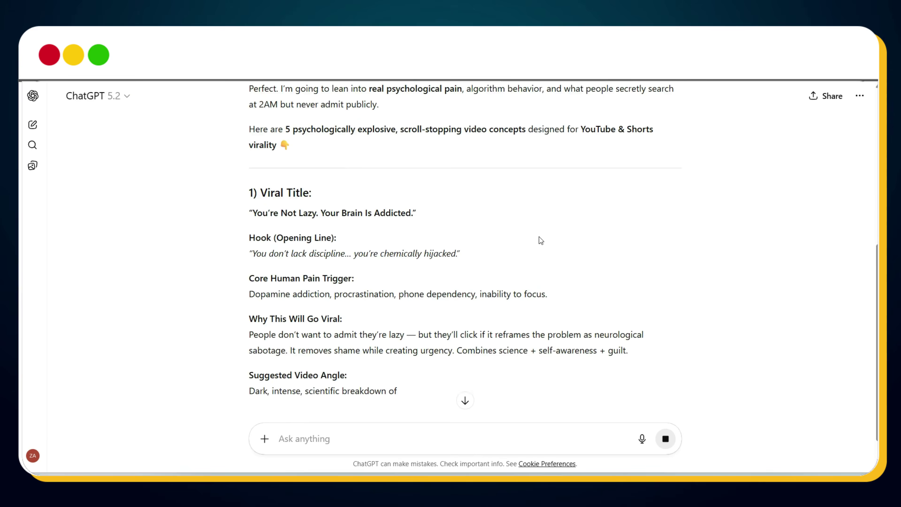
# Enter the motivational scriptwriter prompt in ChatGPT and fill its topic with "You're Not Lazy. Your Brain Is Addicted." and that concept's hook line
pyautogui.scroll(-5, 418, 254)
pyautogui.scroll(-15, 416, 254)
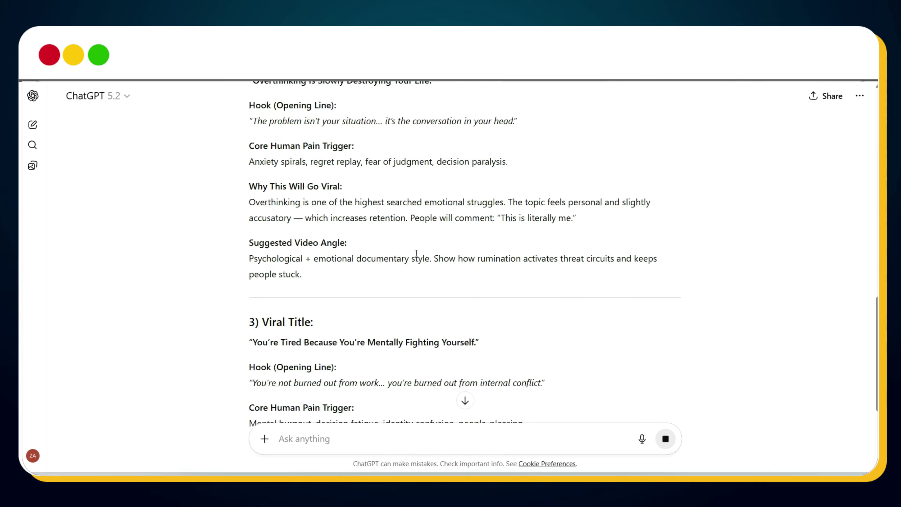
pyautogui.scroll(15, 415, 254)
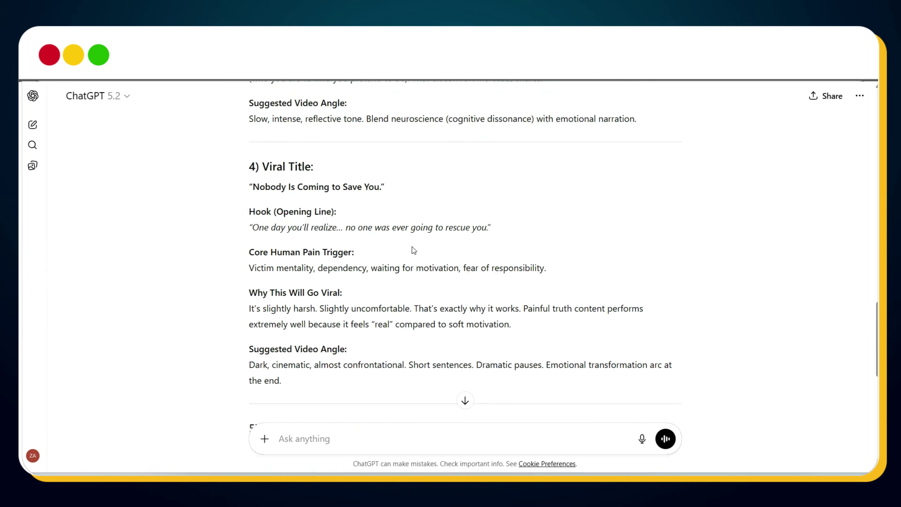
pyautogui.scroll(4, 412, 246)
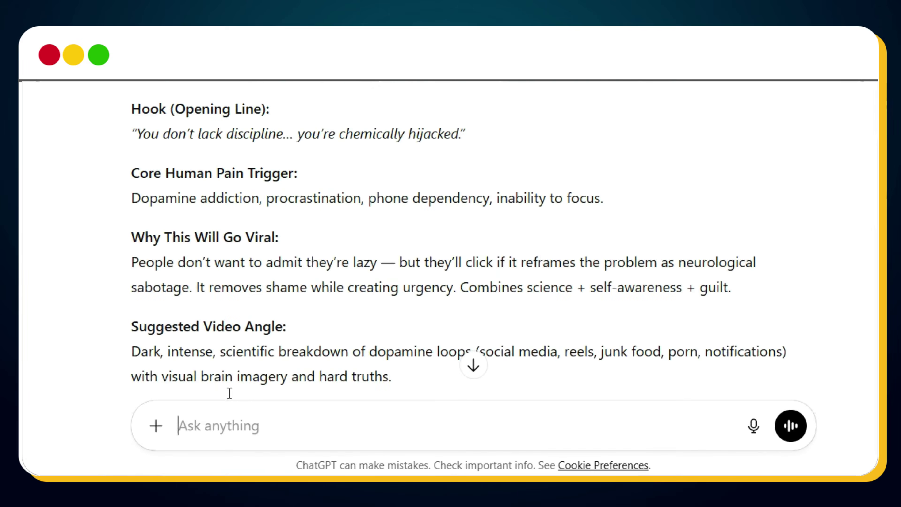
pyautogui.hotkey('ctrl', 'v')
pyautogui.click(456, 272)
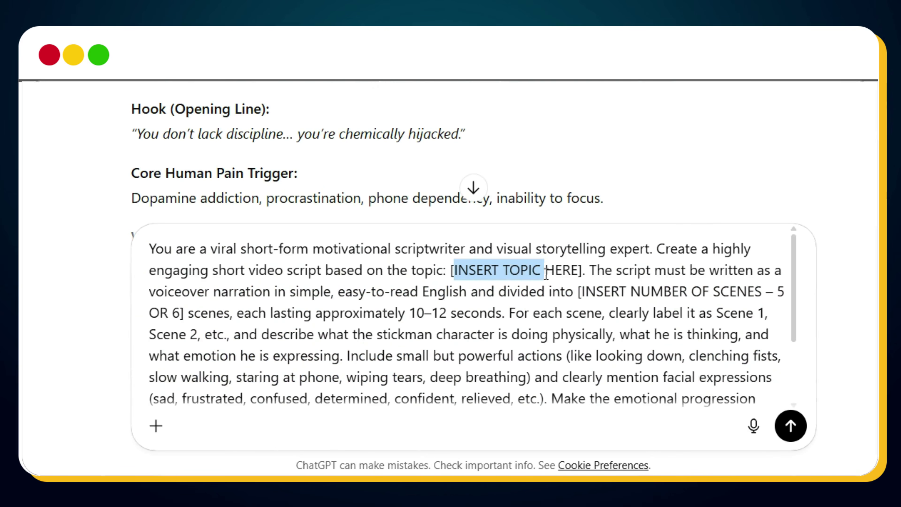
pyautogui.write('You’re Not Lazy. Your Brain Is Addicted."  Hook (Opening Line): "You don’t lack discipline… you’re chemically hijacked."')
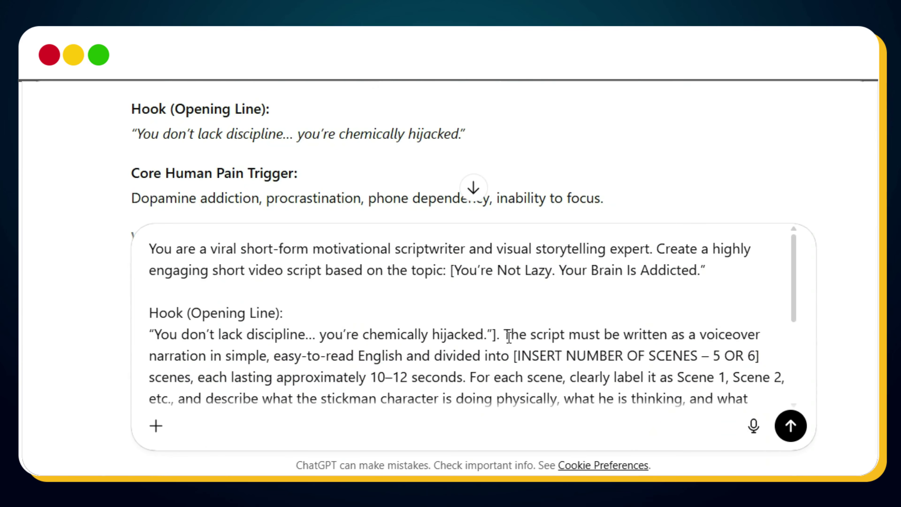
# Replace the scene-count placeholder in the prompt with 10 and submit it to generate the script
pyautogui.scroll(-3, 509, 338)
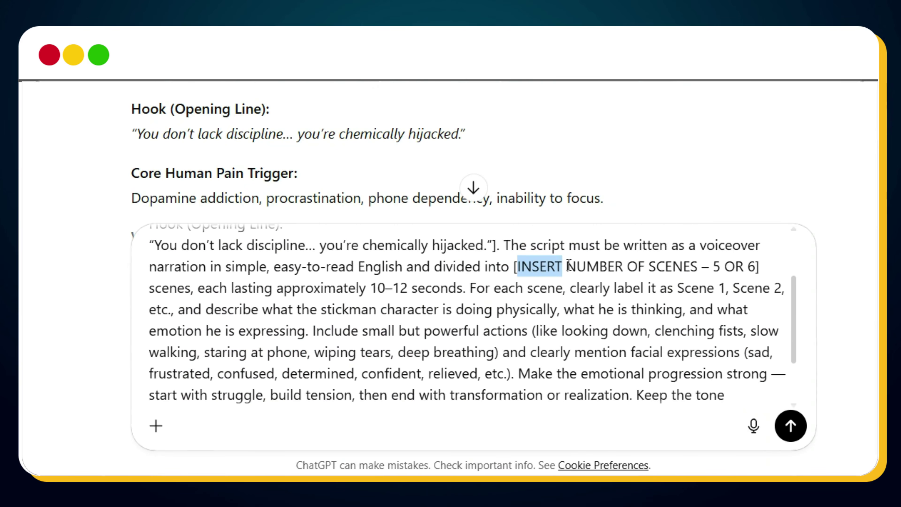
pyautogui.moveTo(569, 265); pyautogui.dragTo(716, 270)
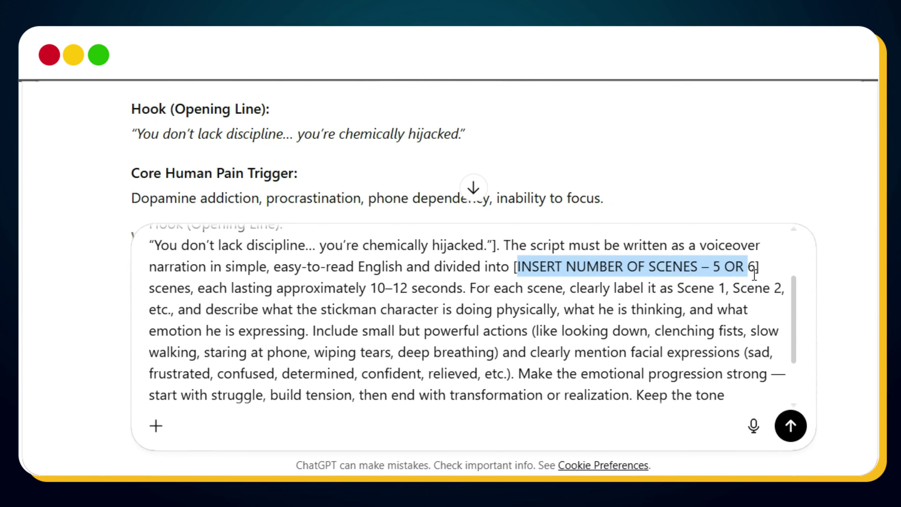
pyautogui.write('10')
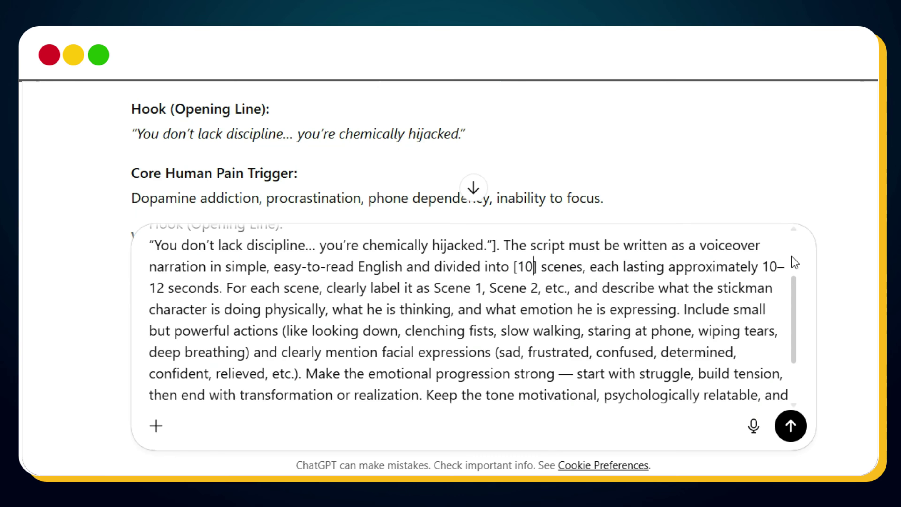
pyautogui.press('Return')
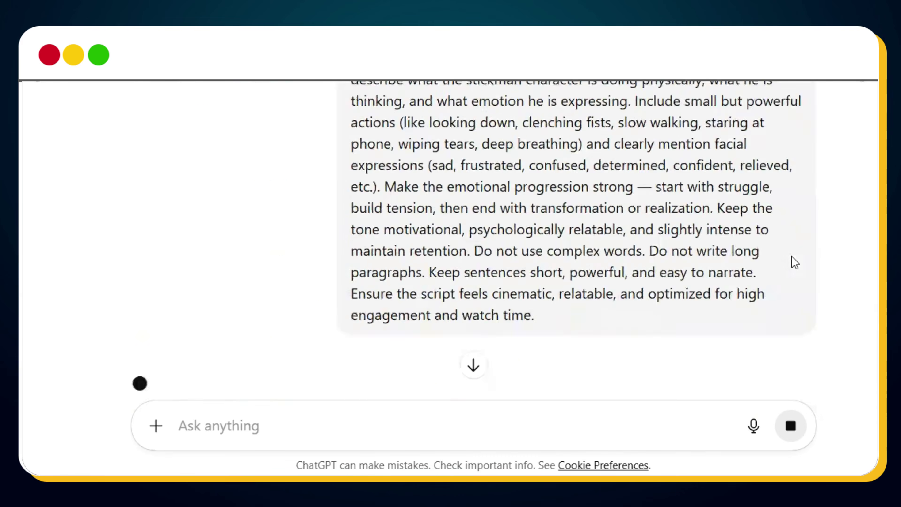
pyautogui.scroll(-3, 468, 185)
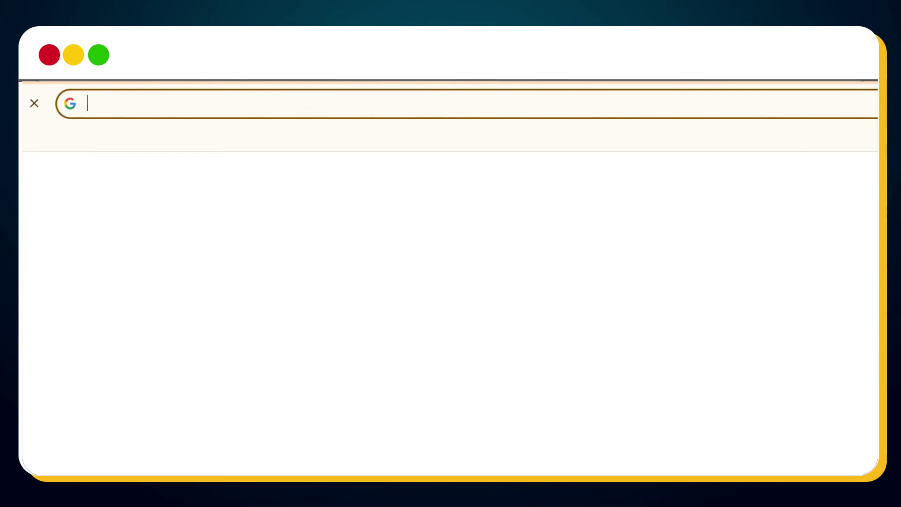
# Switch to Gemini at gemini.google.com and generate the [ZEN_STICKMAN] character from its description with the Create image tool
pyautogui.write('gemini.google.com')
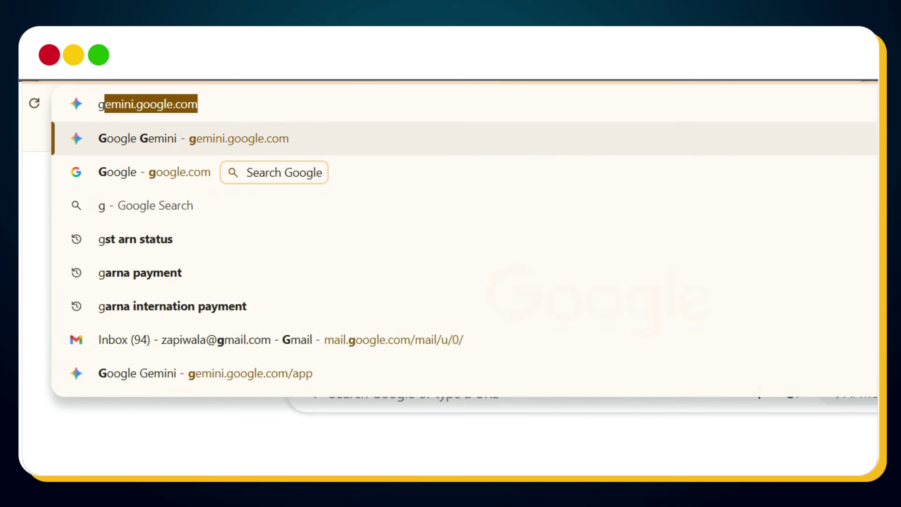
pyautogui.press('Return')
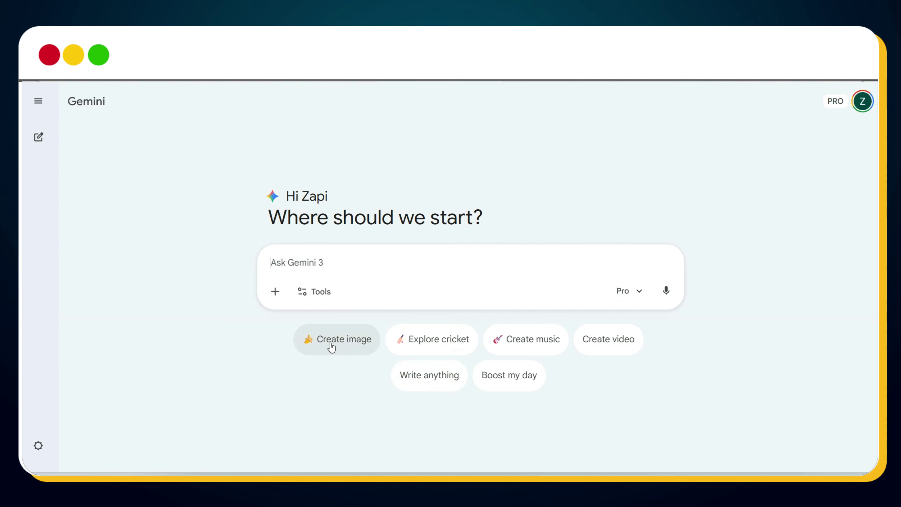
pyautogui.click(332, 345)
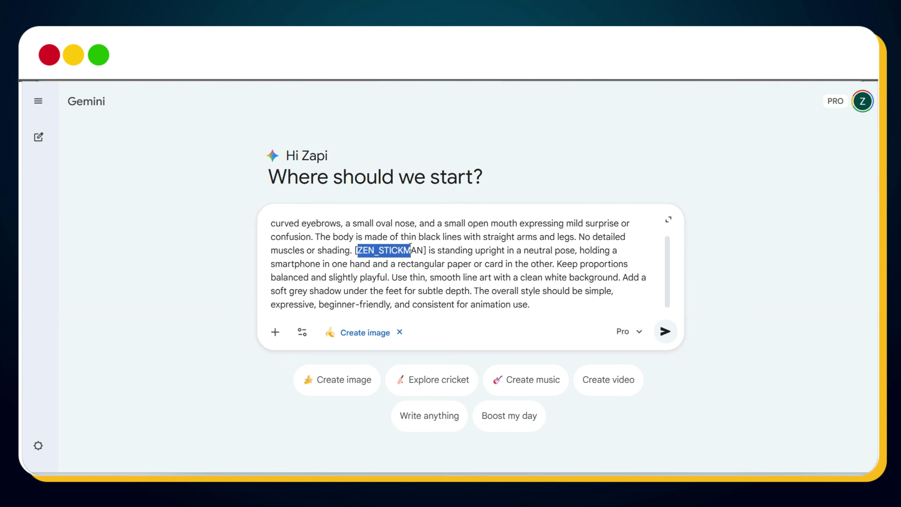
pyautogui.moveTo(418, 247); pyautogui.dragTo(423, 249)
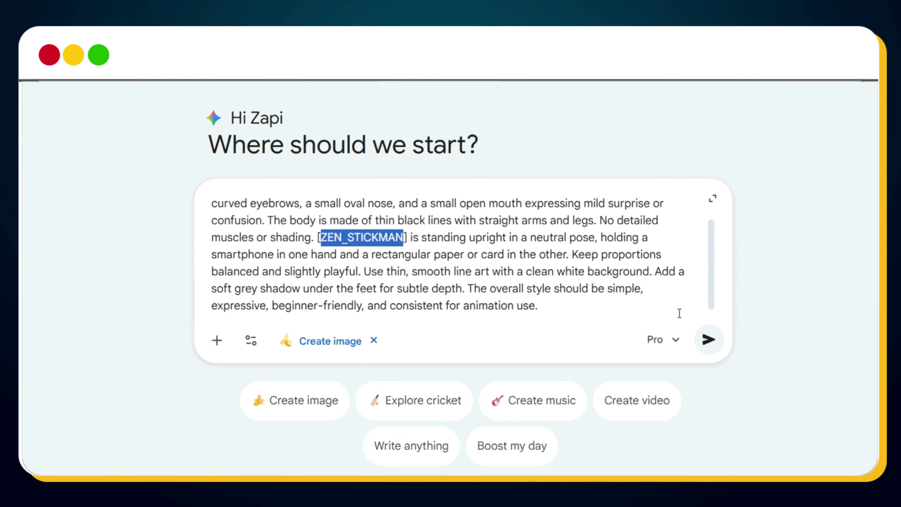
pyautogui.click(702, 343)
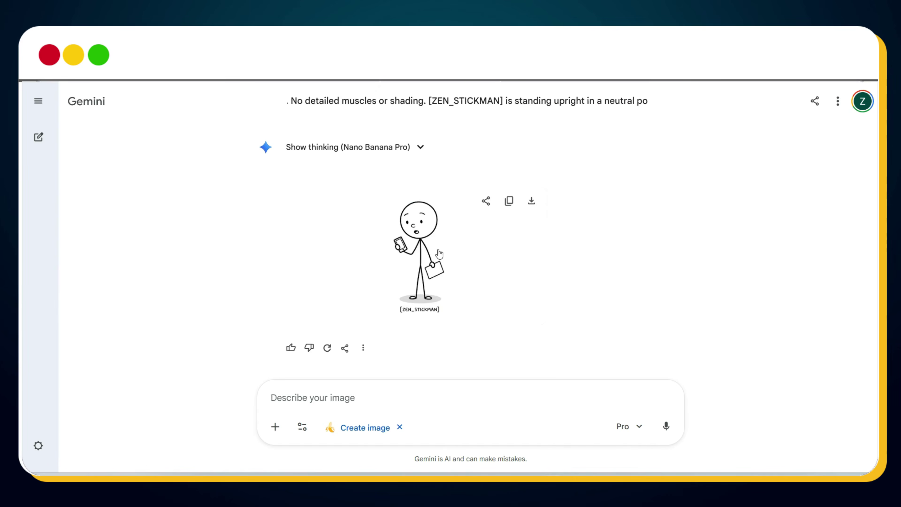
pyautogui.click(439, 254)
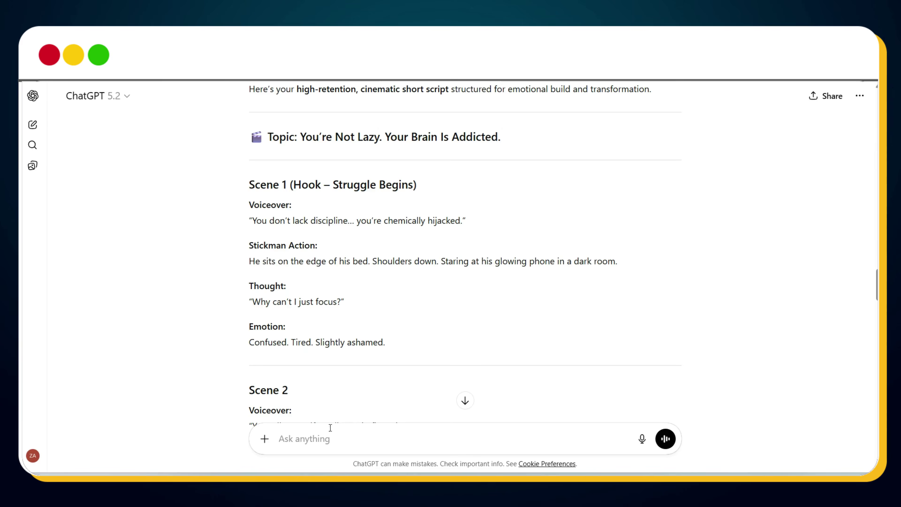
# Ask ChatGPT for image prompts and video motion prompts for every scene of the script, using the identical character [ZEN_STICKMAN]
pyautogui.hotkey('ctrl', 'v')
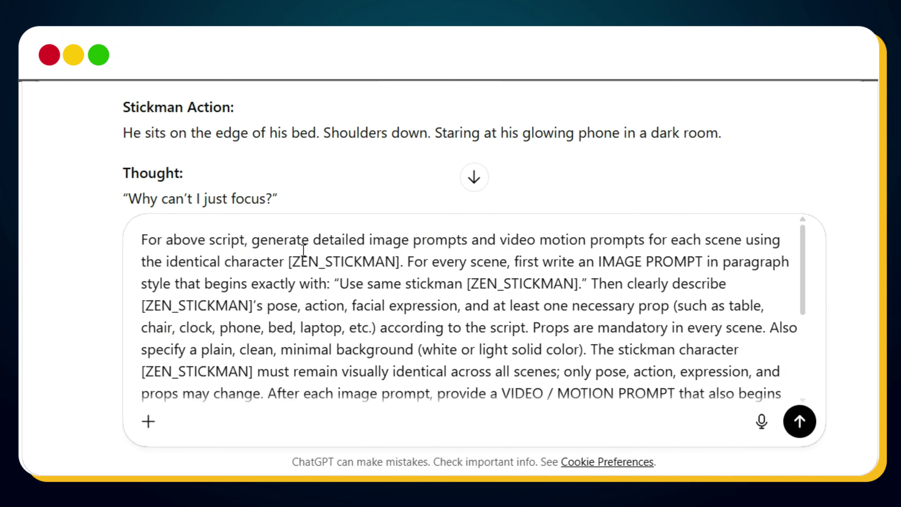
pyautogui.moveTo(291, 262); pyautogui.dragTo(408, 265)
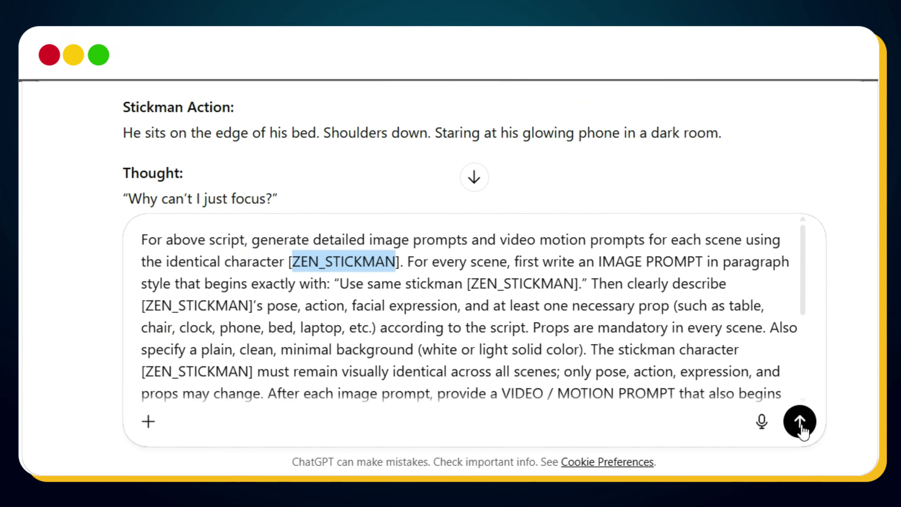
pyautogui.click(801, 428)
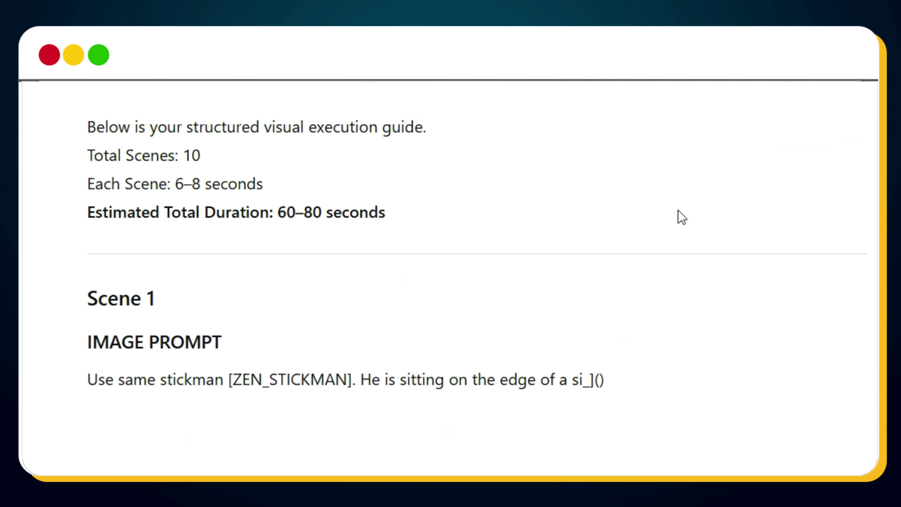
pyautogui.scroll(-2, 635, 211)
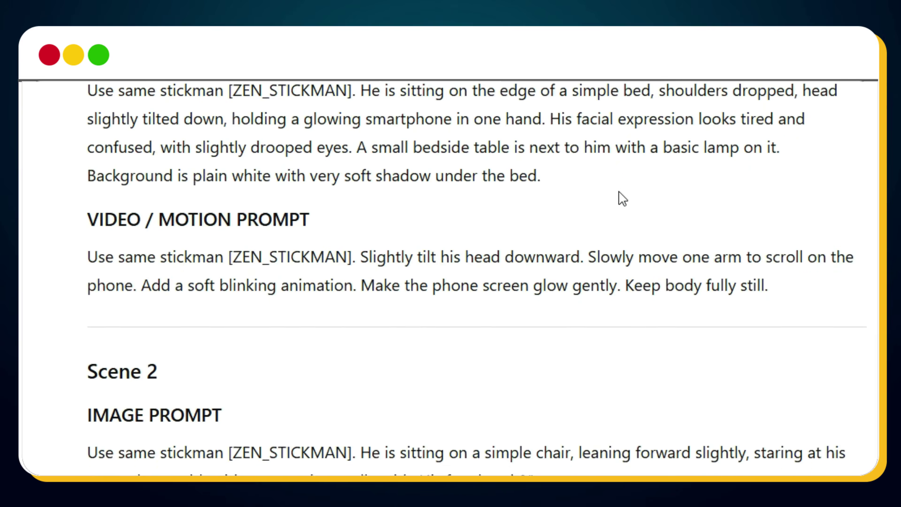
# Copy Scene 1's image prompt into the Gemini stickman chat, generate the scene image and review the generated scene images
pyautogui.scroll(5, 555, 291)
pyautogui.moveTo(559, 299); pyautogui.dragTo(102, 209)
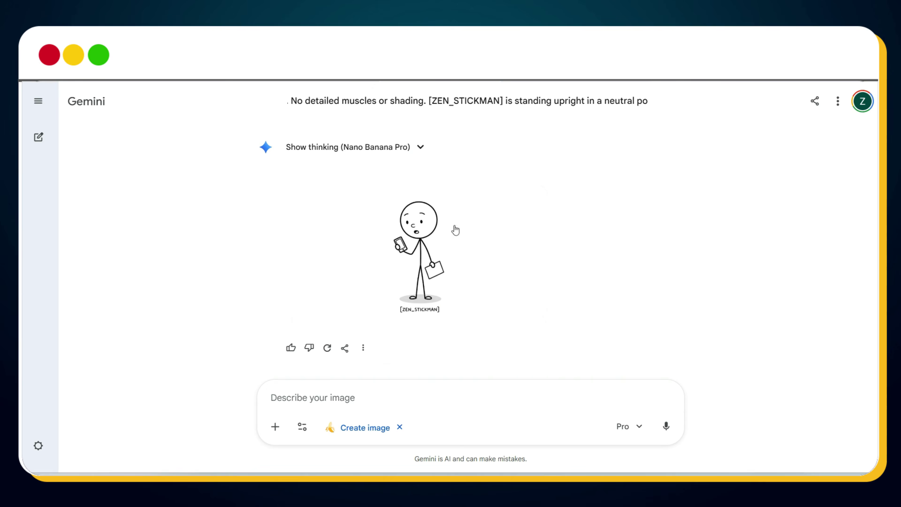
pyautogui.write('Use same stickman [ZEN_STICKMAN]. He is sitting on the edge of a simple bed, shoulders dropped, head slightly tilted down, holding a glowing smartphone in one hand. His facial expression looks tired and confused, with slightly drooped eyes. A small bedside table is next to him with a basic lamp on it. Background is plain white with very soft shadow under the bed.')
pyautogui.press('Return')
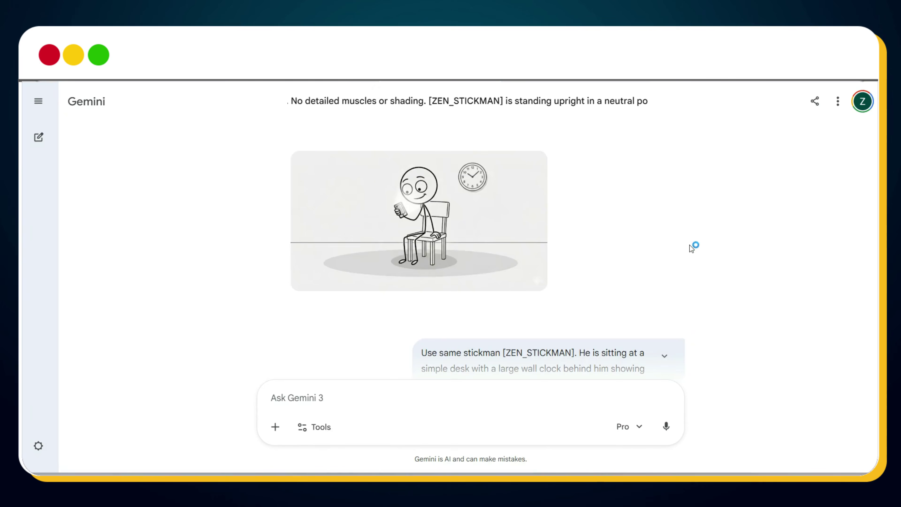
pyautogui.scroll(-3, 702, 330)
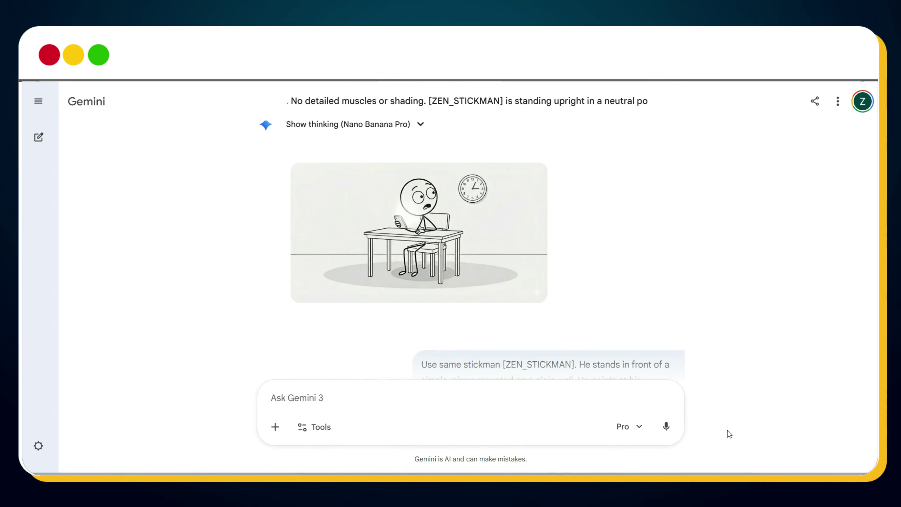
pyautogui.scroll(-15, 715, 350)
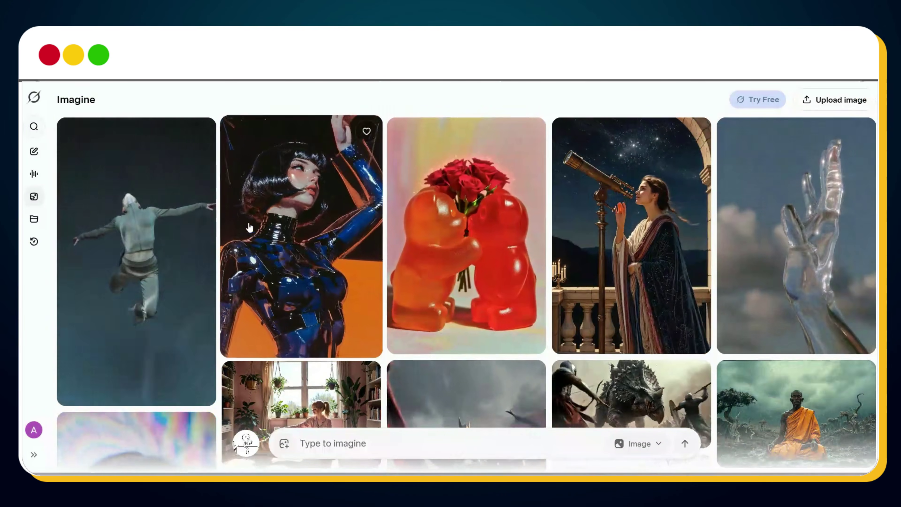
pyautogui.scroll(-15, 415, 279)
pyautogui.scroll(-10, 460, 280)
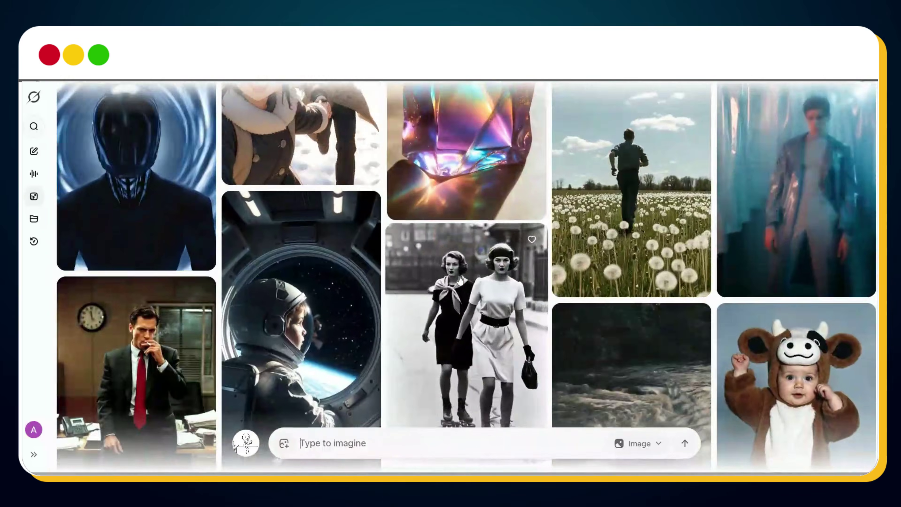
pyautogui.scroll(-3, 460, 280)
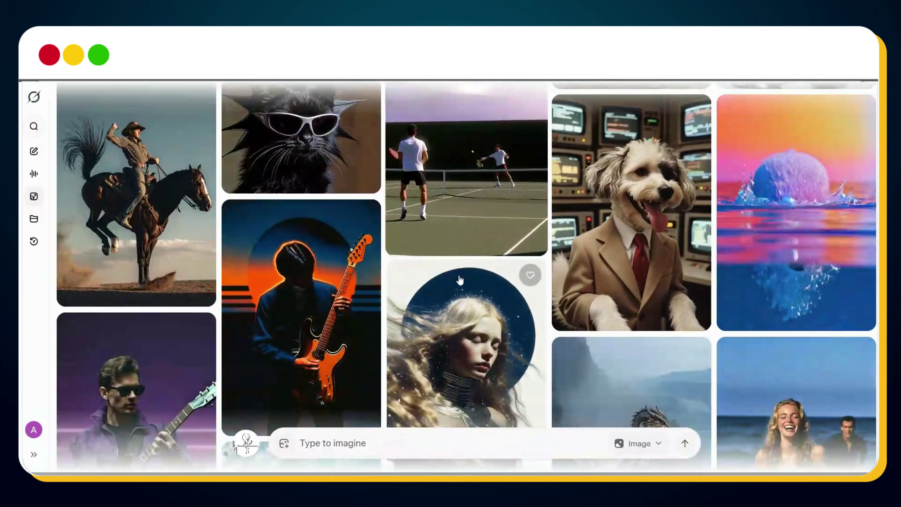
pyautogui.scroll(-10, 460, 281)
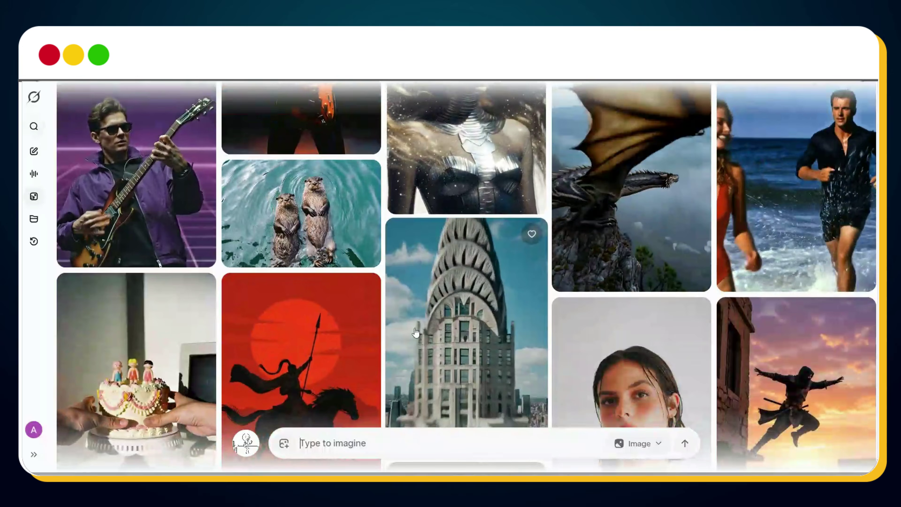
pyautogui.scroll(-2, 416, 333)
# Upload the Scene 1 image of the stickman sitting on the bed to Grok Imagine with the Animate Image option
pyautogui.click(284, 443)
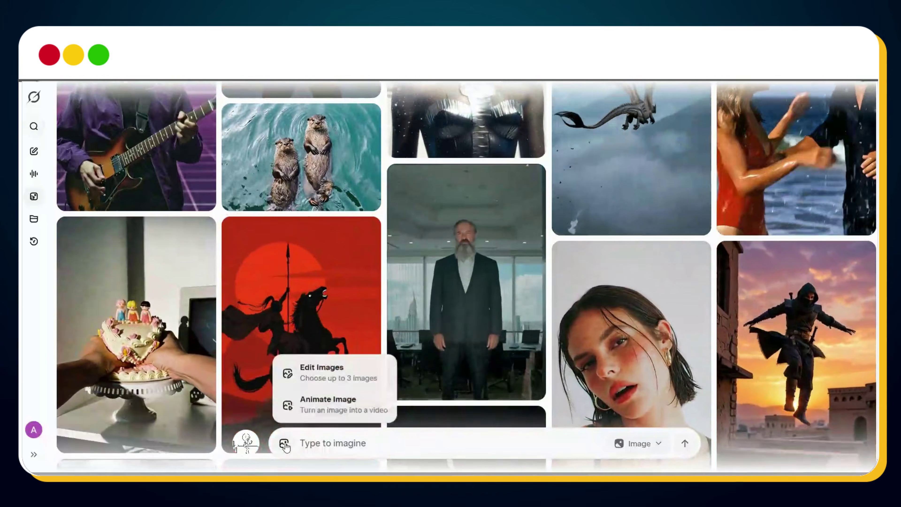
pyautogui.click(301, 404)
pyautogui.doubleClick(147, 215)
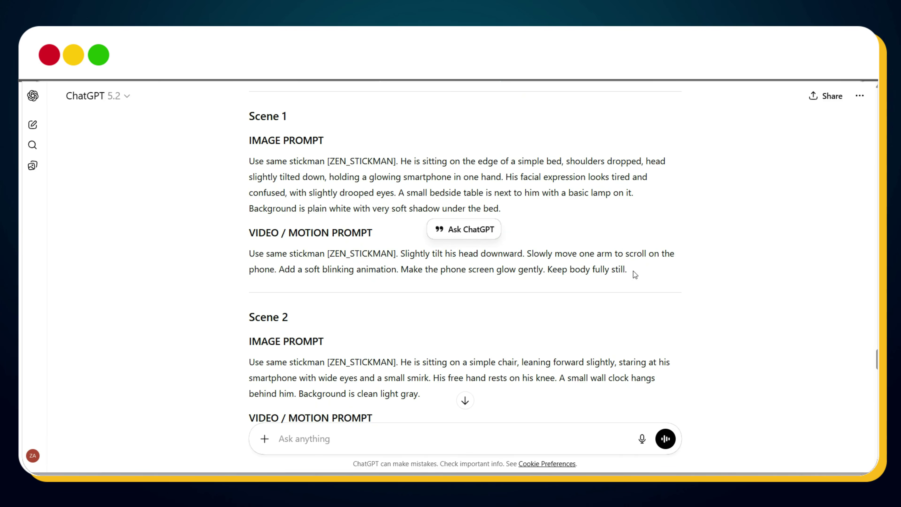
# Copy Scene 1's video motion prompt from ChatGPT into Grok Imagine and generate the animated clip
pyautogui.moveTo(634, 272); pyautogui.dragTo(320, 274)
pyautogui.moveTo(264, 261); pyautogui.dragTo(251, 255)
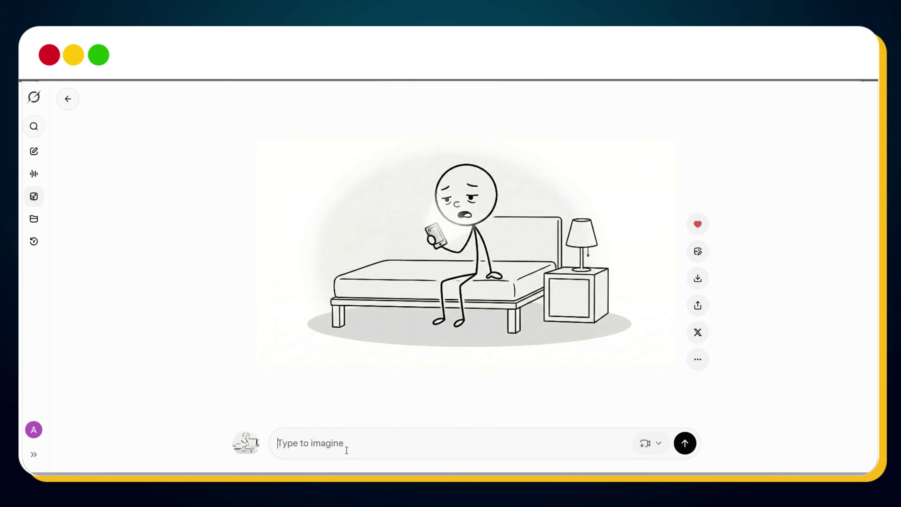
pyautogui.write('Use same stickman [ZEN_STICKMAN]. Slightly tilt his head downward. Slowly move one arm to scroll on the phone. Add a soft blinking animation. Make the phone screen glow gently. Keep body fully still.')
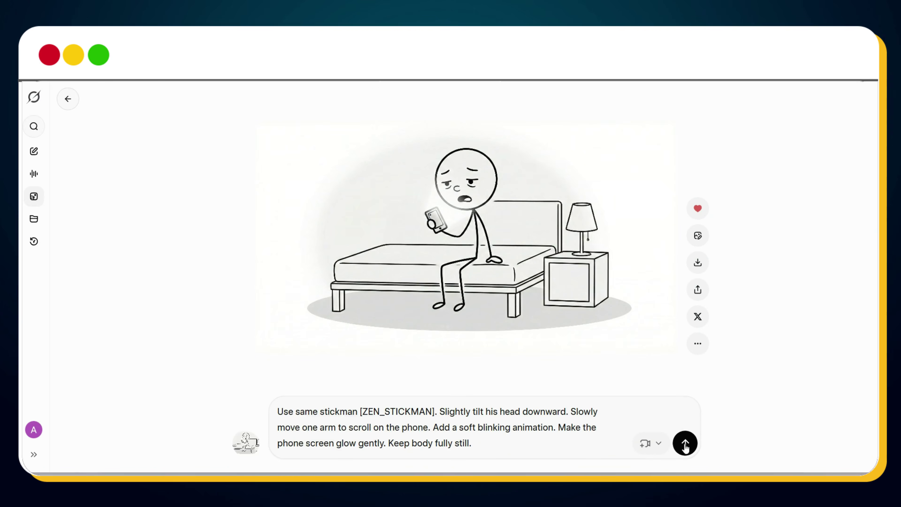
pyautogui.click(686, 444)
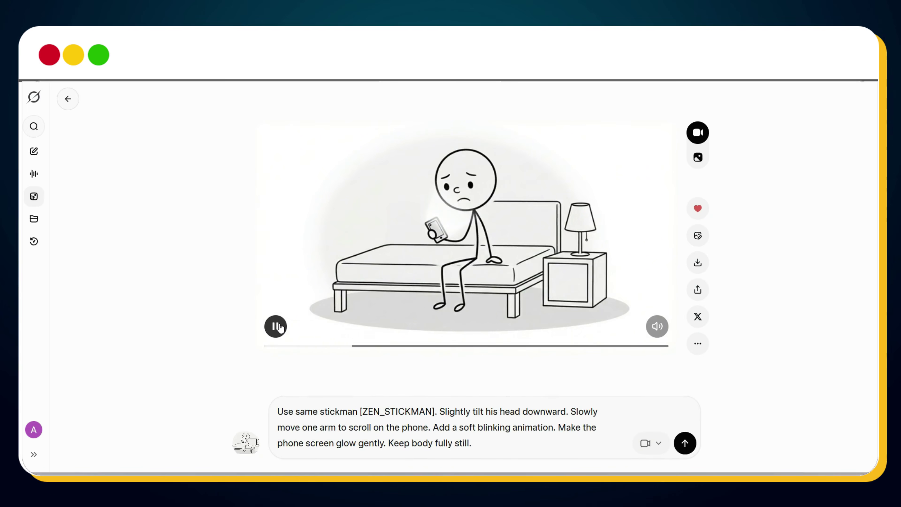
# Upscale the generated Scene 1 video
pyautogui.click(658, 443)
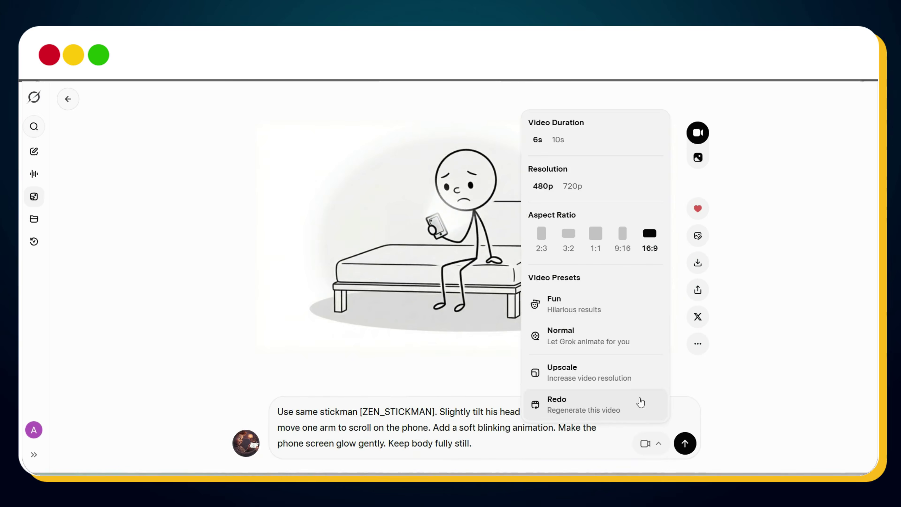
pyautogui.click(586, 373)
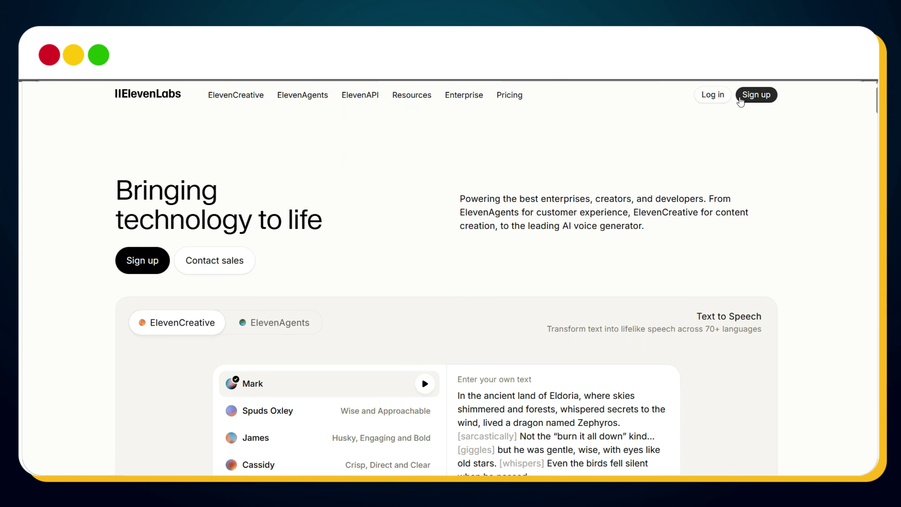
# Sign up for ElevenLabs and check the account's credit balance
pyautogui.click(755, 94)
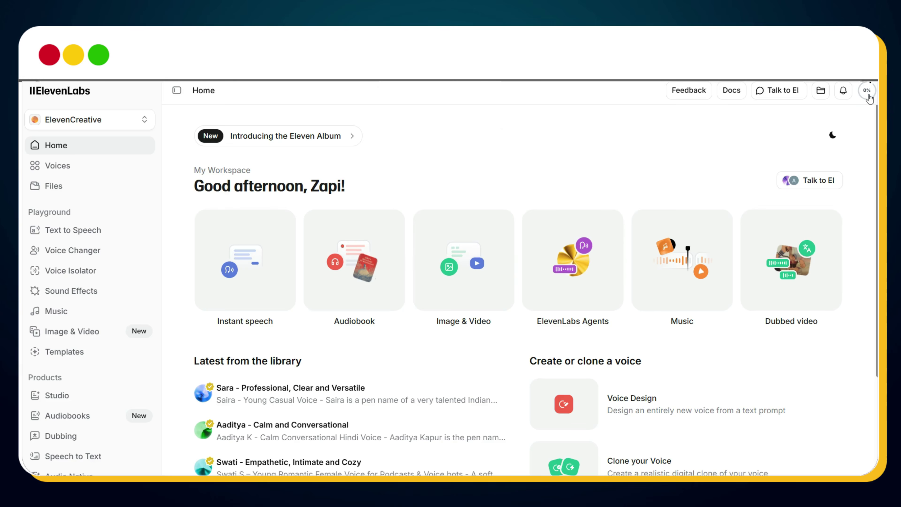
pyautogui.click(867, 93)
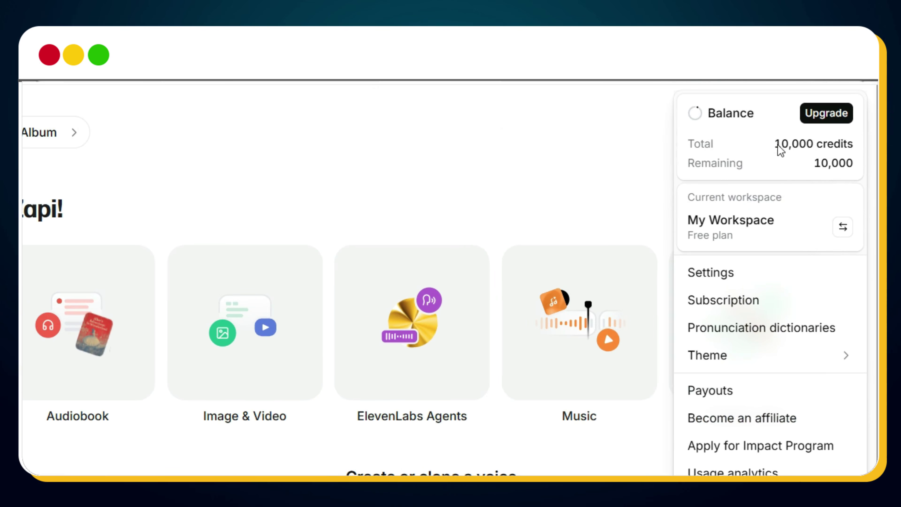
pyautogui.press('Escape')
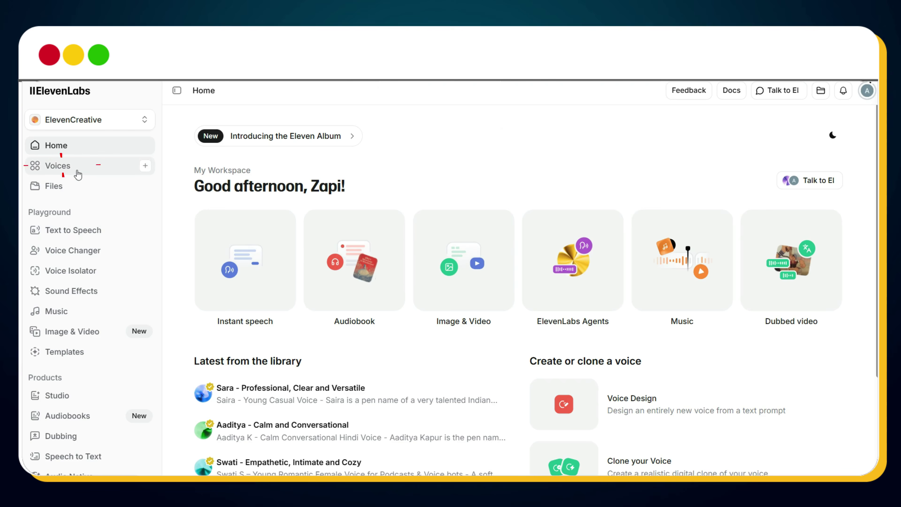
# Search the ElevenLabs voice library for "motivational english"
pyautogui.click(77, 175)
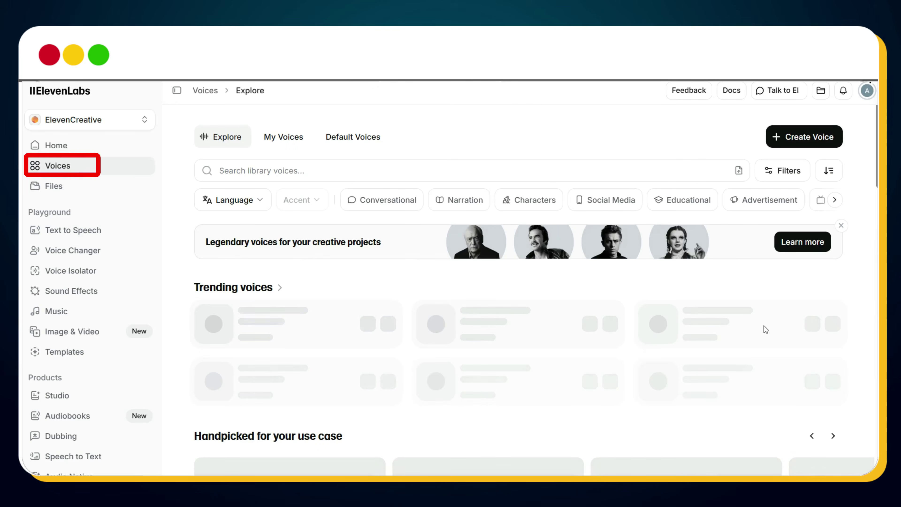
pyautogui.click(235, 169)
pyautogui.write('motivational english')
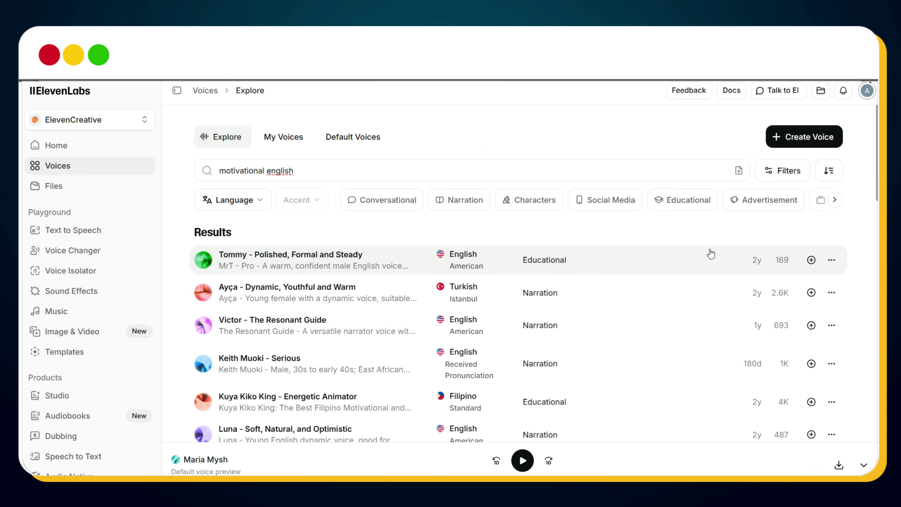
# Preview the Tommy, Ayça and Victor voices, and add Victor - The Resonant Guide to My Voices
pyautogui.click(604, 267)
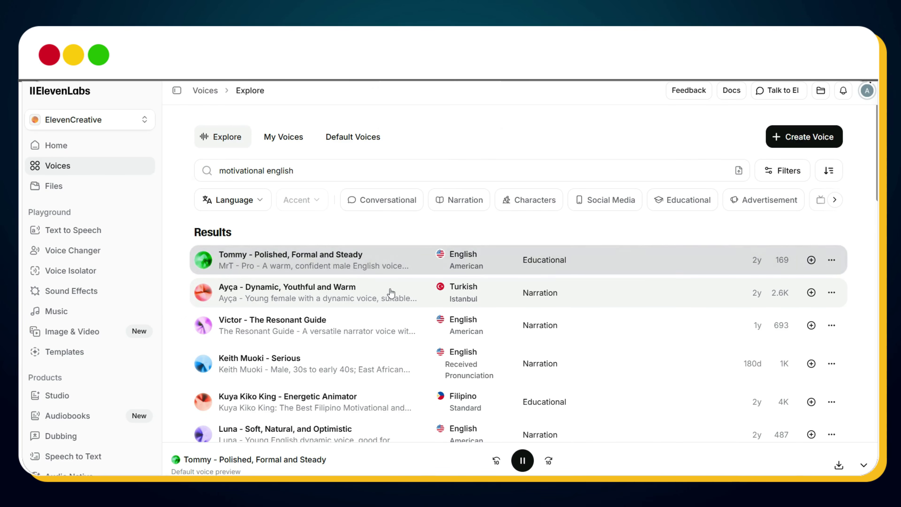
pyautogui.click(369, 294)
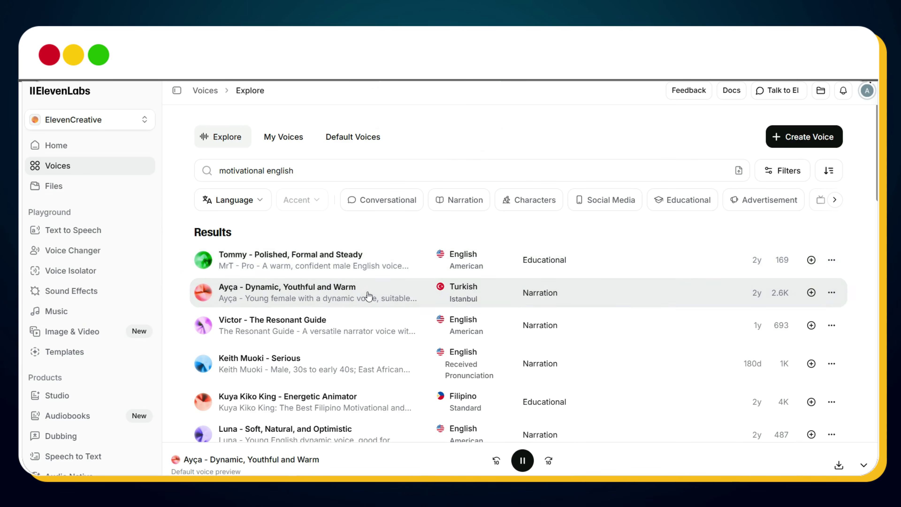
pyautogui.click(304, 322)
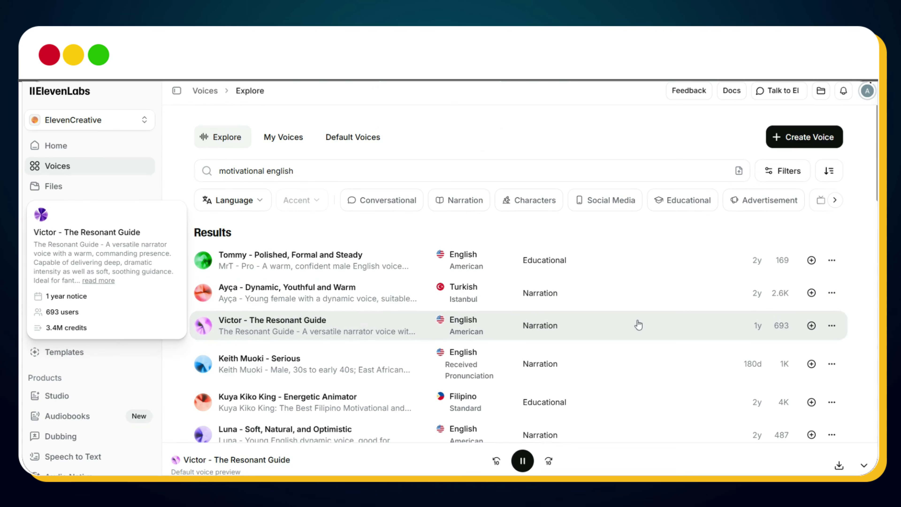
pyautogui.click(809, 329)
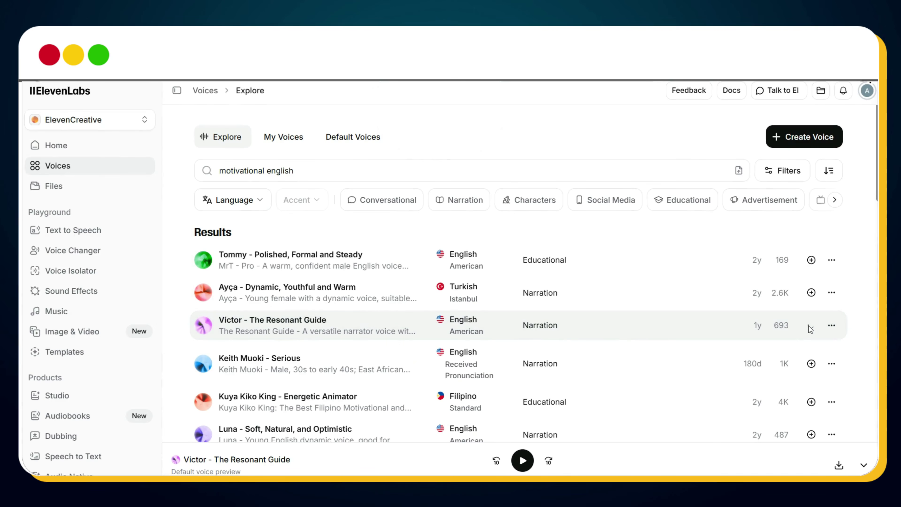
# Copy the scenes' voiceover lines from the ChatGPT script into ElevenLabs Text to Speech, starting with "You don't lack discipline… you're chemically hijacked."
pyautogui.click(82, 234)
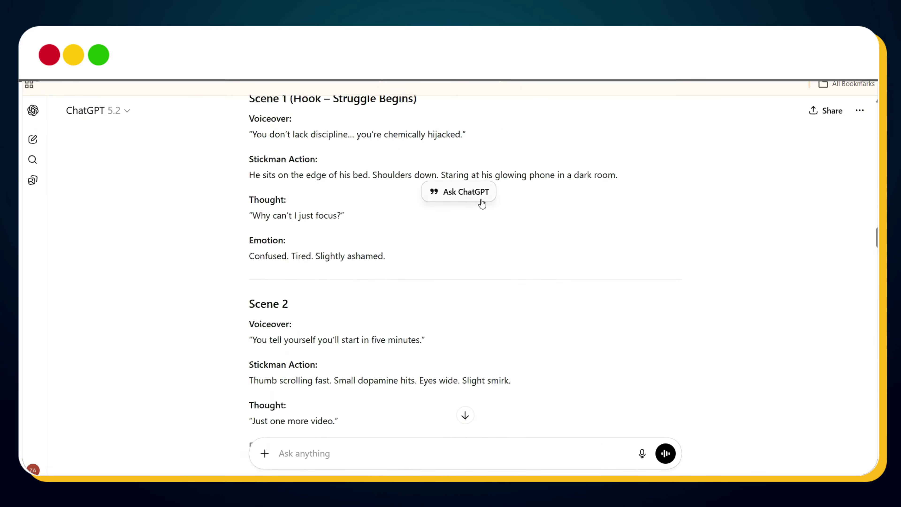
pyautogui.scroll(3, 482, 204)
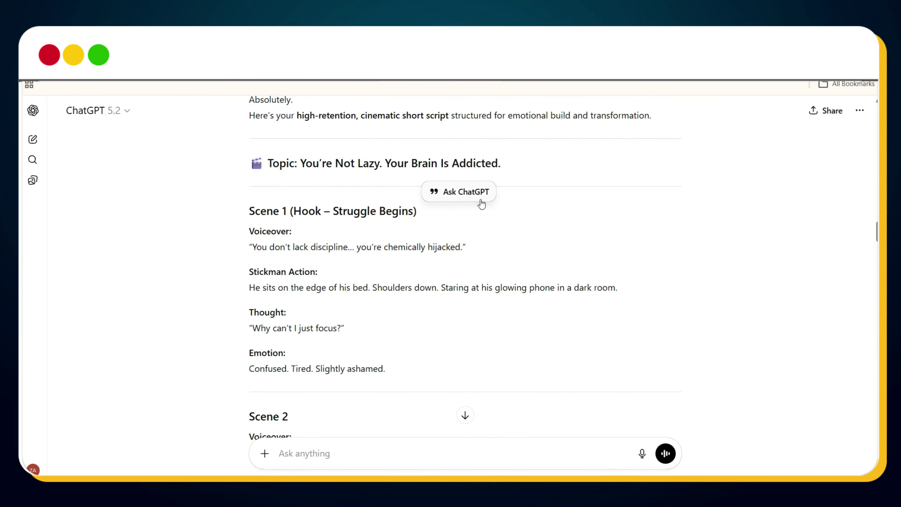
pyautogui.moveTo(291, 250); pyautogui.dragTo(463, 250)
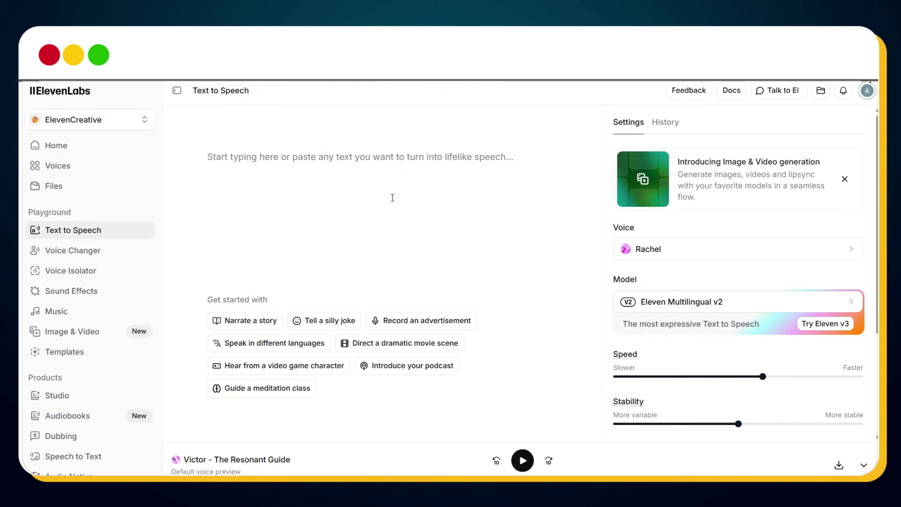
pyautogui.write('You don’t lack discipline... you’re chemically hijacked.')
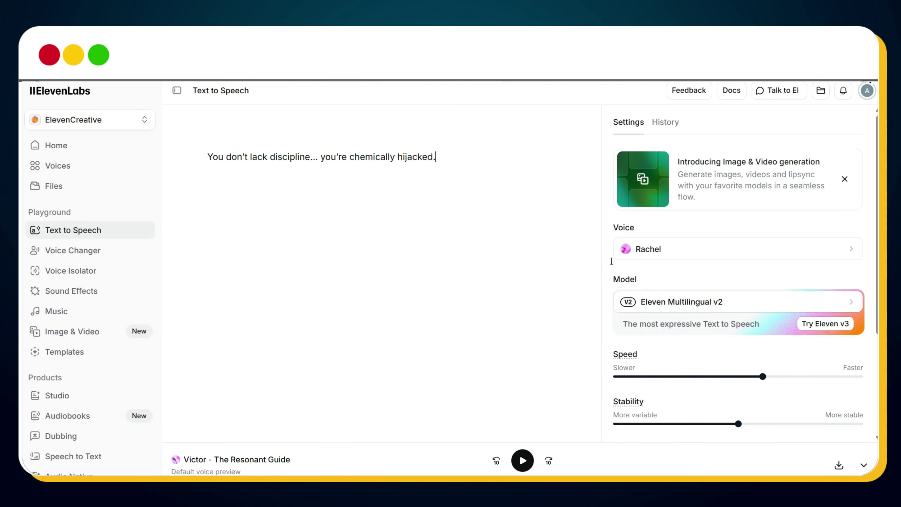
pyautogui.write('You tell yourself you’ll start in five minutes. But five minutes becomes one hour. You blame yourself. You call yourself lazy. But your brain isn’t broken. It’s overstimulated. Every scroll gives you a tiny dopamine hit. But real work feels slow… and boring. Your brain now expects constant stimulation. But here’s the truth… you can rewire it. Discipline isn’t willpower. It’s training your brain again.')
# Select Victor - The Resonant Guide from My Voices and generate speech from the script
pyautogui.click(792, 260)
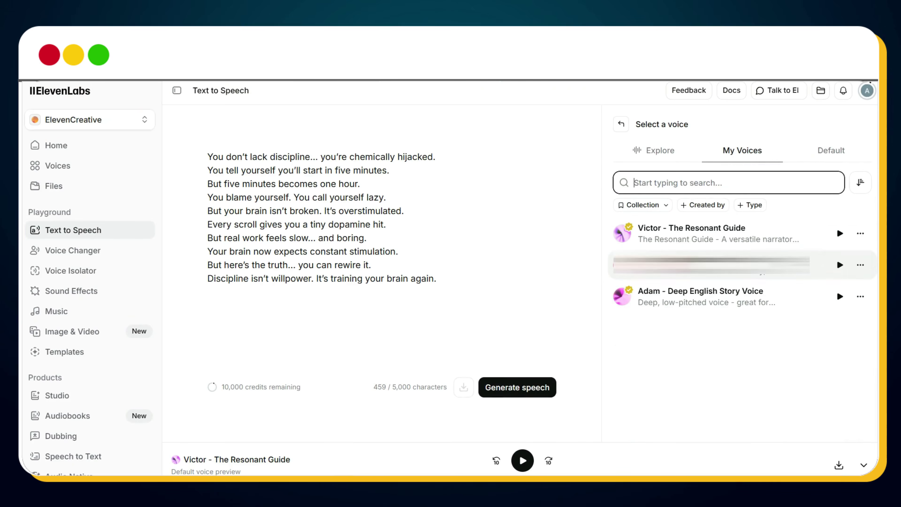
pyautogui.click(695, 234)
pyautogui.click(511, 397)
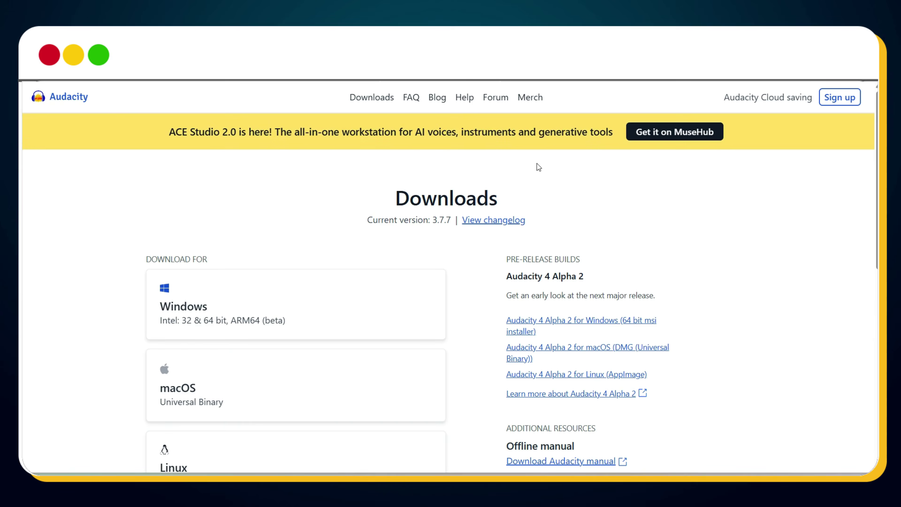
# View the Audacity downloads page, switch to Audacity and import the voiceover file audio_0
pyautogui.scroll(-2, 537, 199)
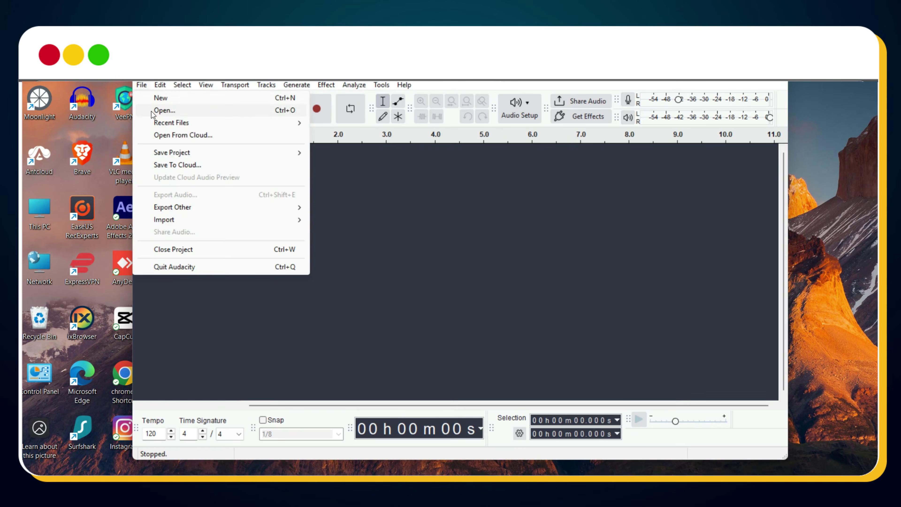
pyautogui.press('Escape')
pyautogui.hotkey('ctrl', 'shift', 'i')
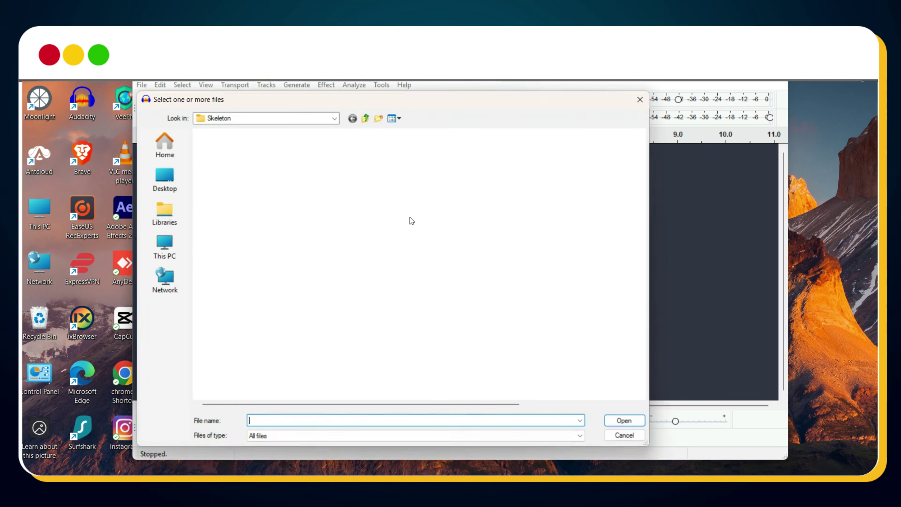
pyautogui.press('Escape')
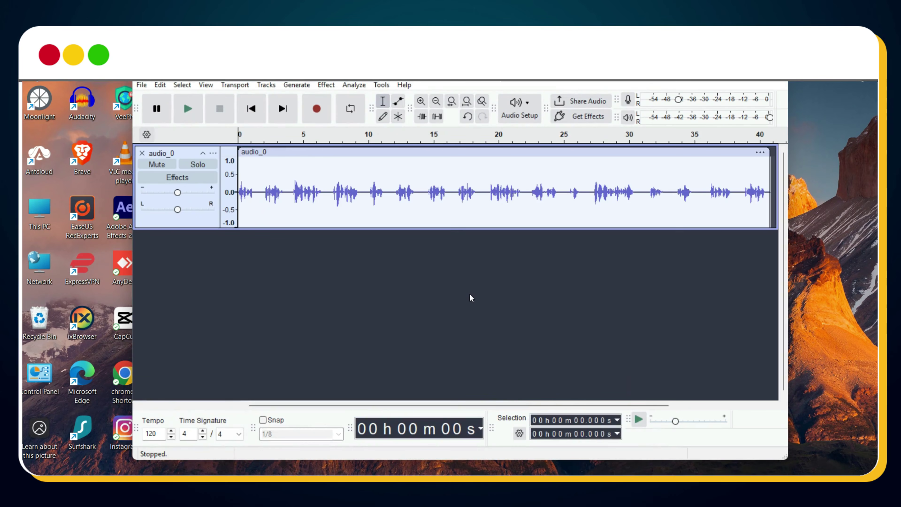
# Select the entire voiceover track and normalize its peak amplitude to -1.0 dB with DC offset removal
pyautogui.click(477, 221)
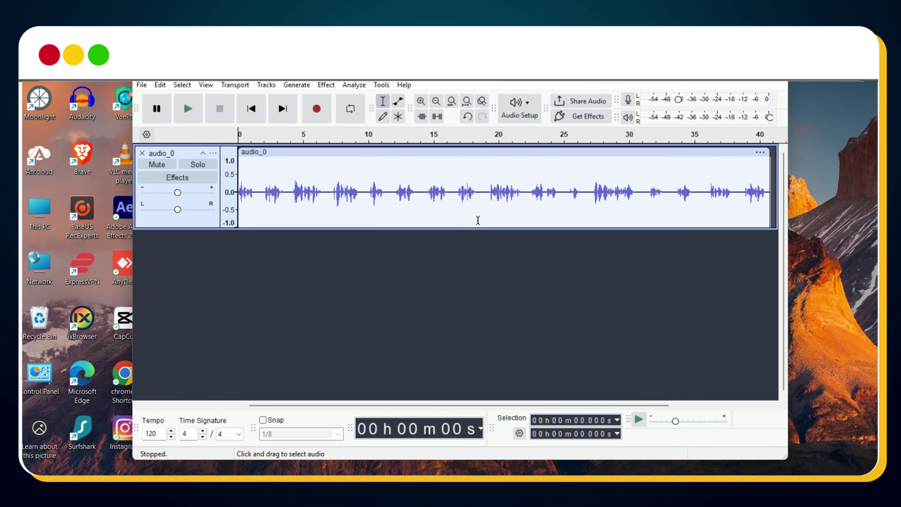
pyautogui.click(475, 219)
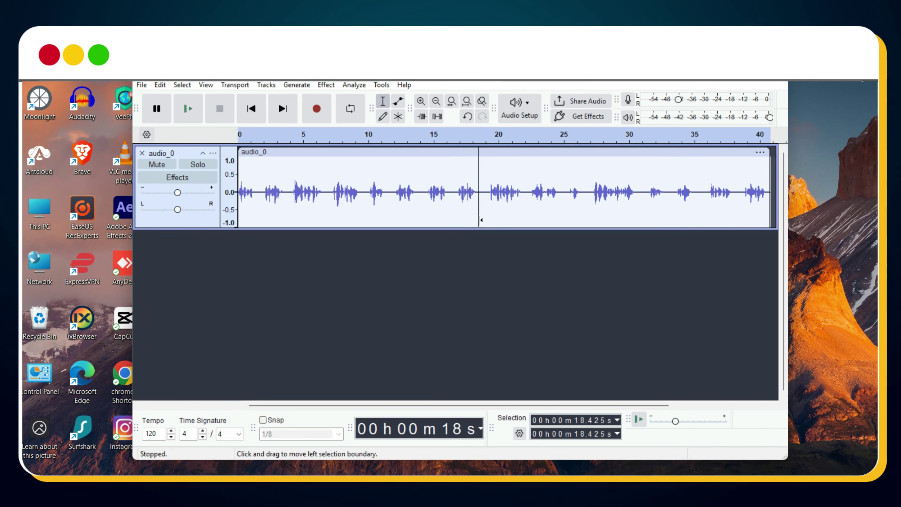
pyautogui.hotkey('ctrl', 'a')
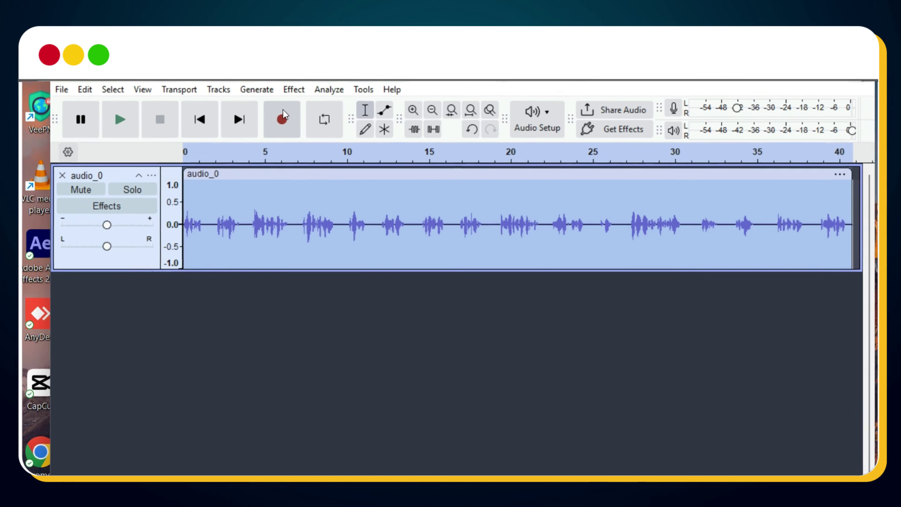
pyautogui.click(326, 85)
pyautogui.moveTo(314, 211)
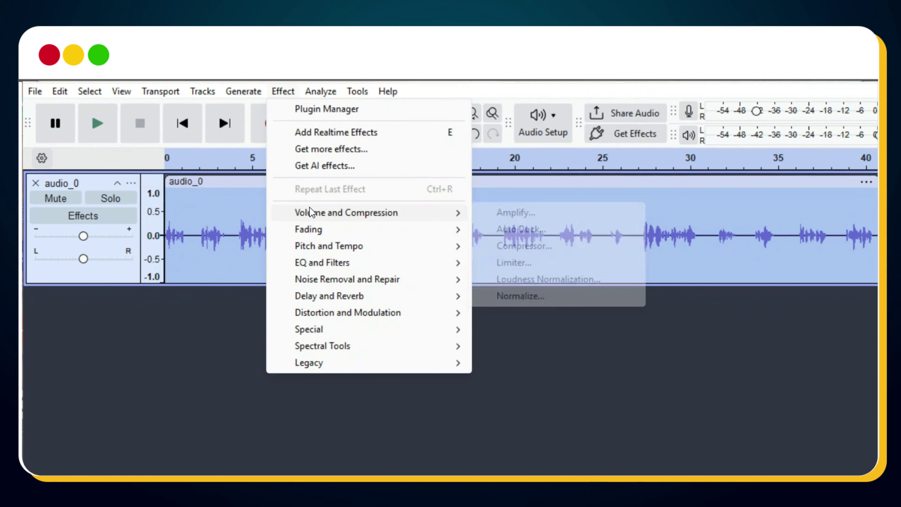
pyautogui.click(578, 295)
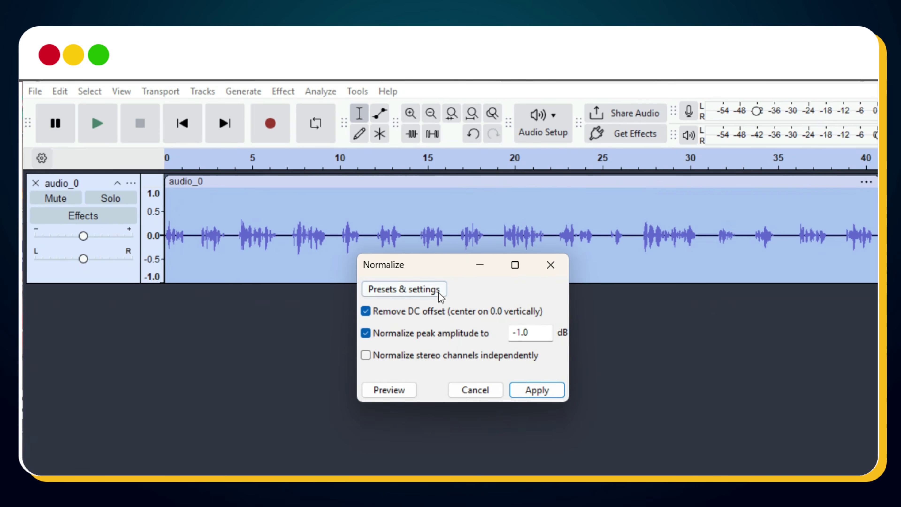
pyautogui.click(524, 395)
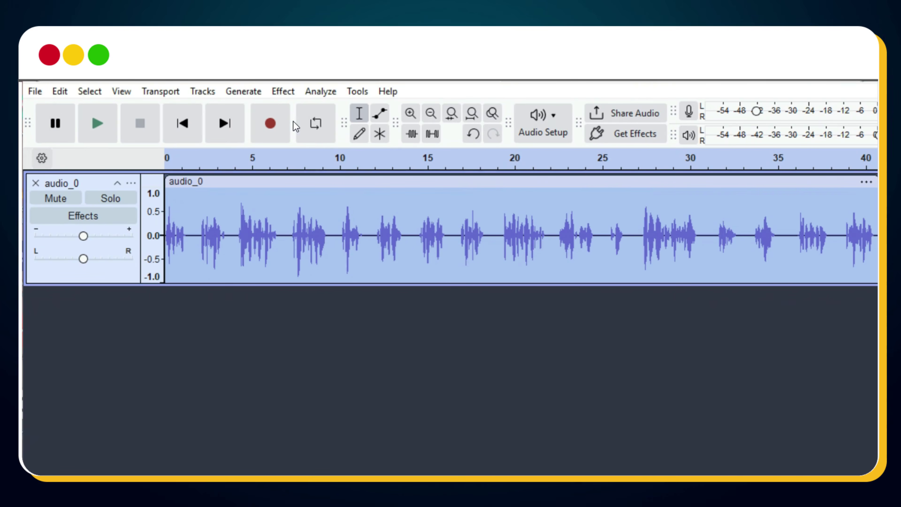
# Apply Filter Curve EQ with the Treble Boost factory preset to the selected voiceover track
pyautogui.click(284, 93)
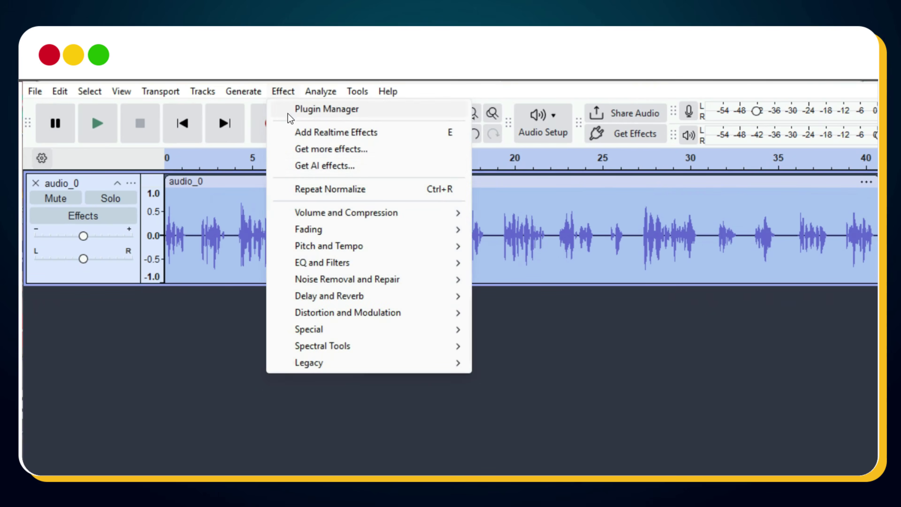
pyautogui.moveTo(459, 267)
pyautogui.click(519, 280)
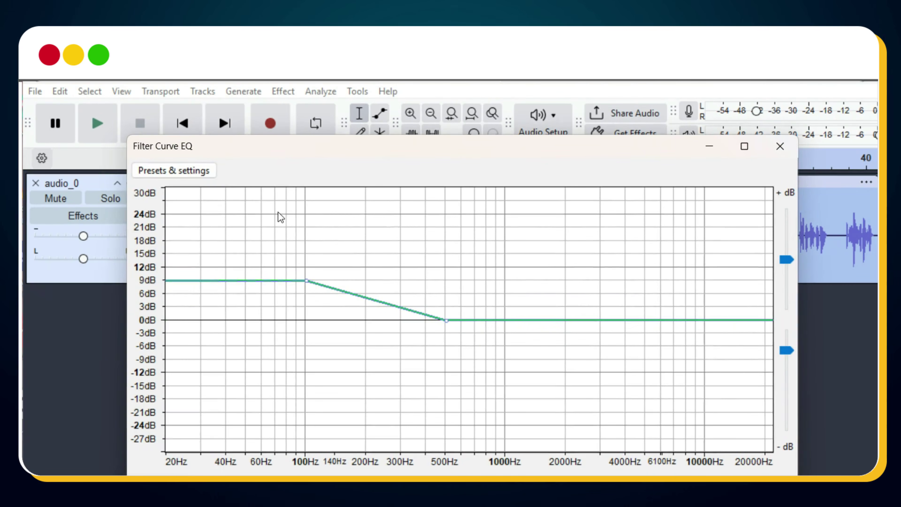
pyautogui.click(212, 173)
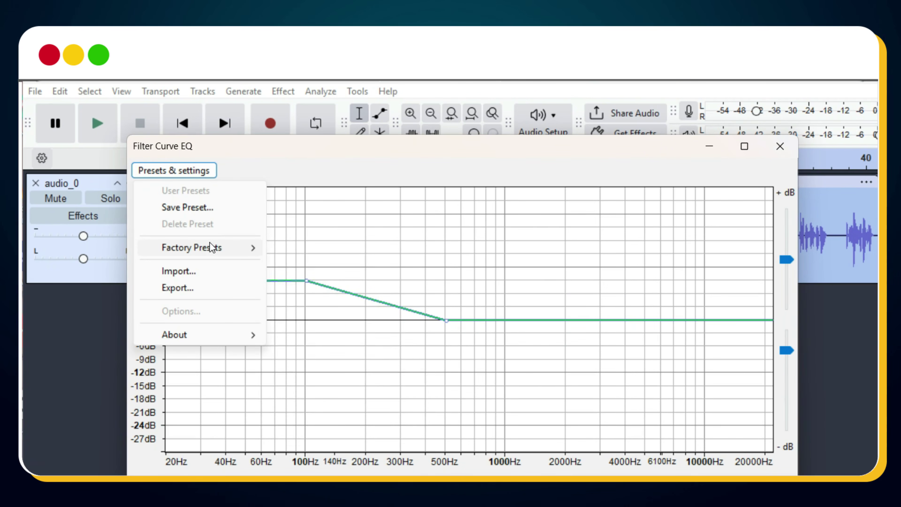
pyautogui.moveTo(212, 247)
pyautogui.click(369, 387)
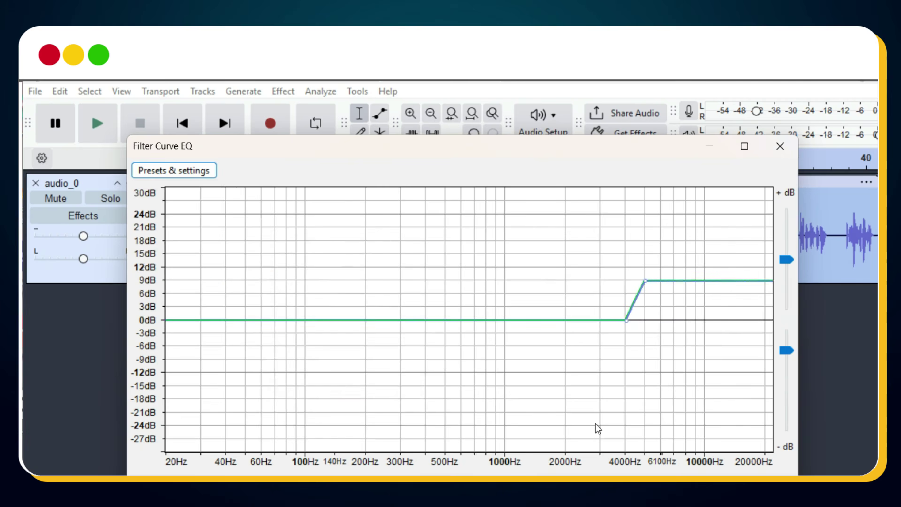
pyautogui.click(766, 450)
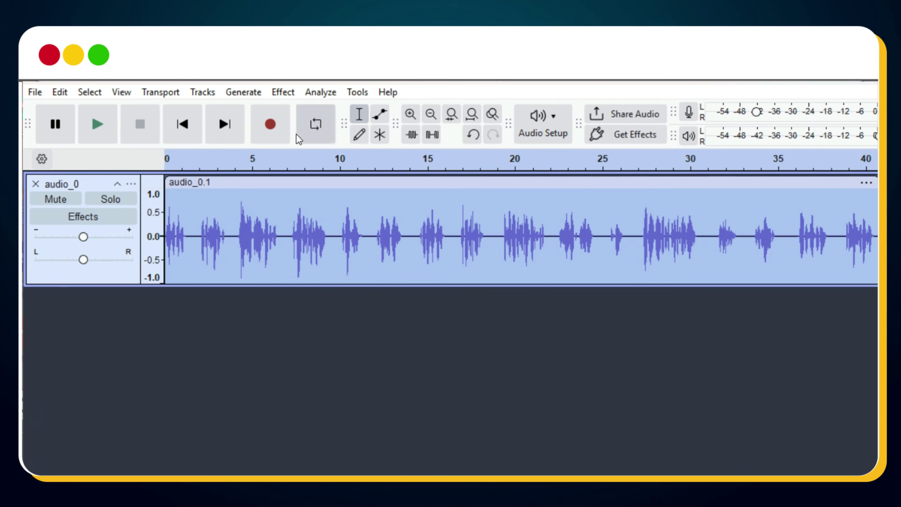
# Apply Filter Curve EQ with the Low rolloff for speech factory preset to the voiceover track
pyautogui.click(281, 97)
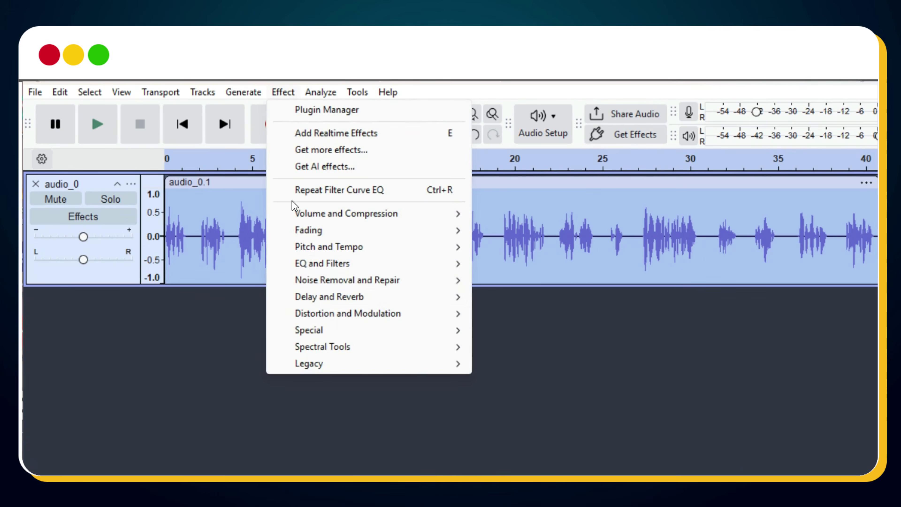
pyautogui.moveTo(367, 268)
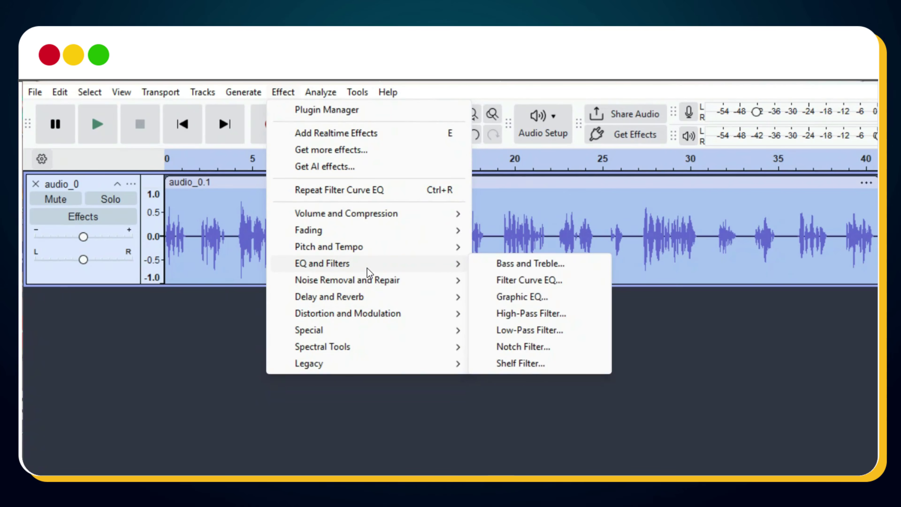
pyautogui.click(542, 280)
pyautogui.click(204, 115)
pyautogui.moveTo(217, 192)
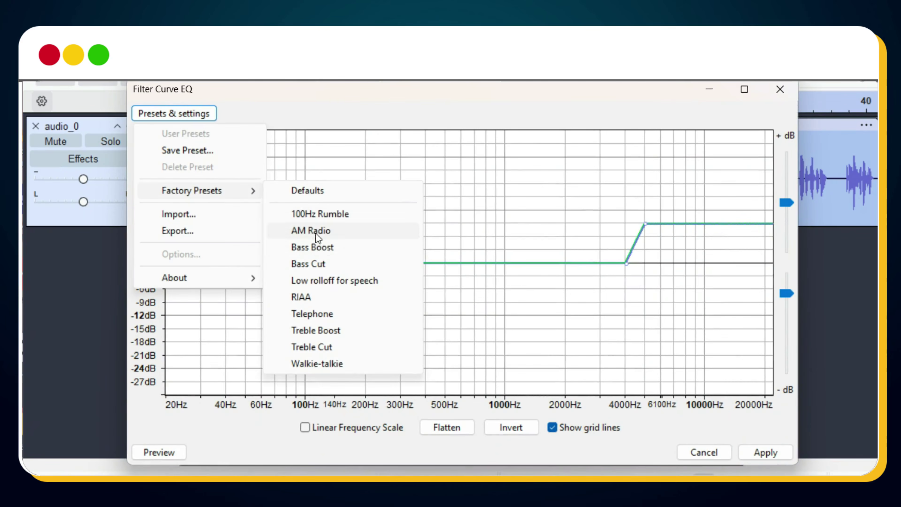
pyautogui.click(328, 282)
pyautogui.click(766, 453)
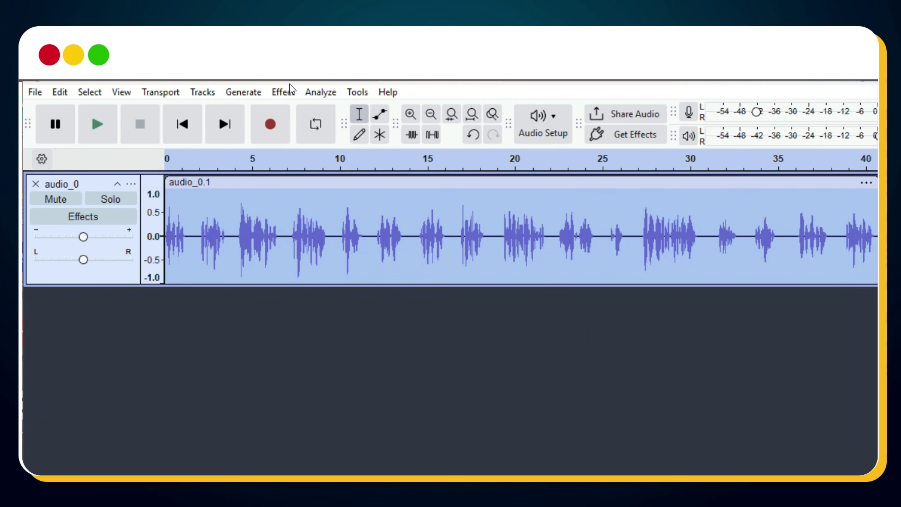
# Apply Filter Curve EQ with the Bass Boost factory preset to the voiceover track
pyautogui.click(285, 91)
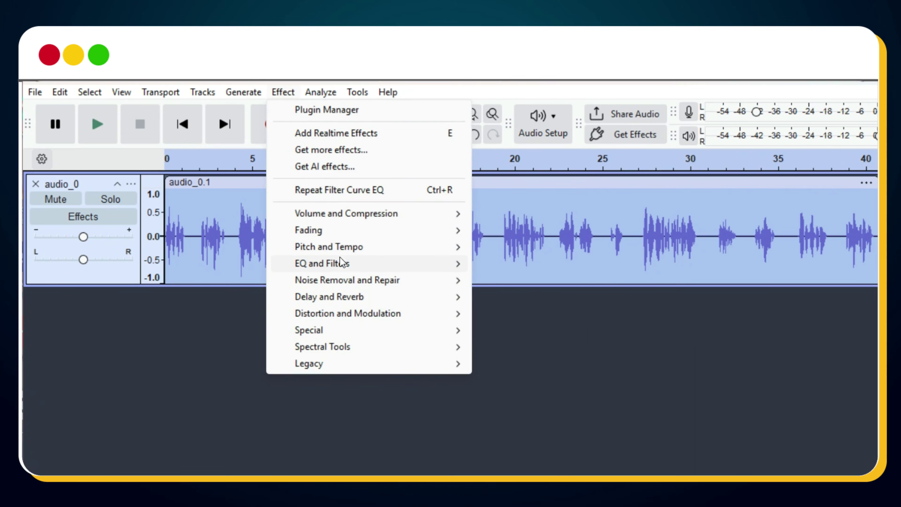
pyautogui.moveTo(342, 263)
pyautogui.click(542, 281)
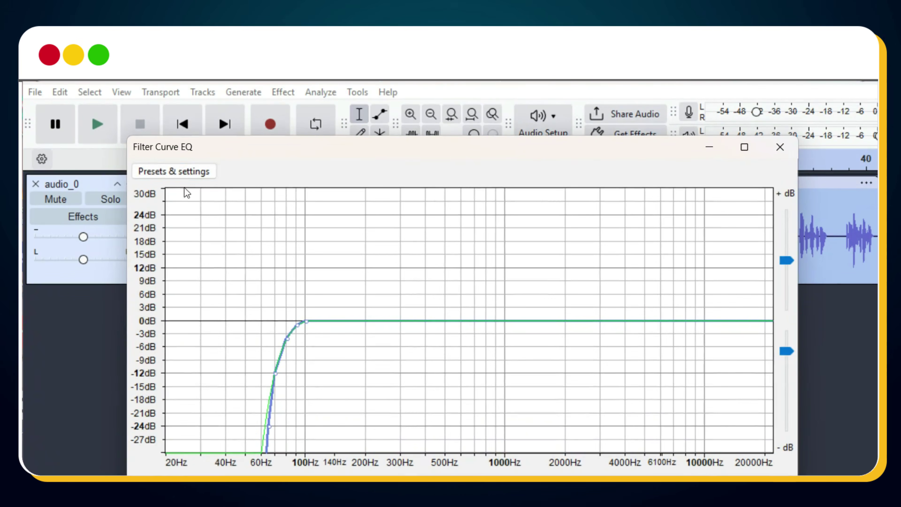
pyautogui.click(193, 172)
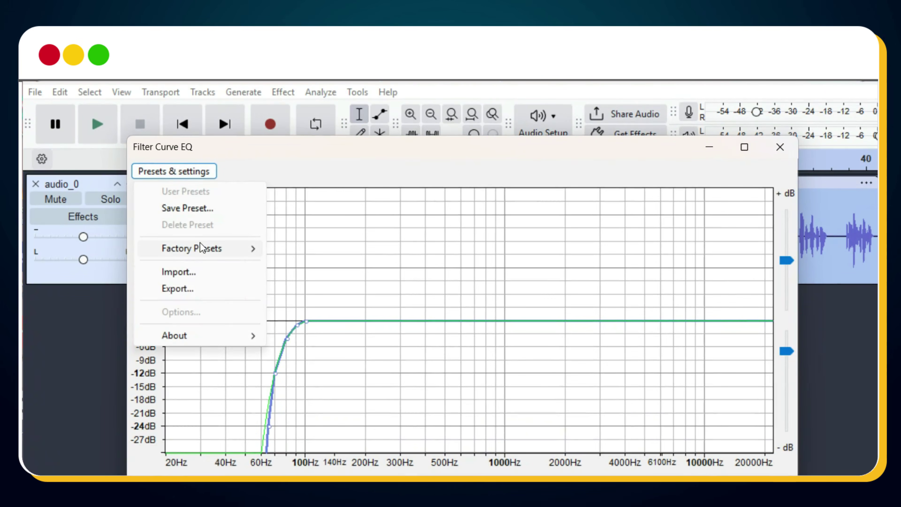
pyautogui.moveTo(203, 248)
pyautogui.click(349, 306)
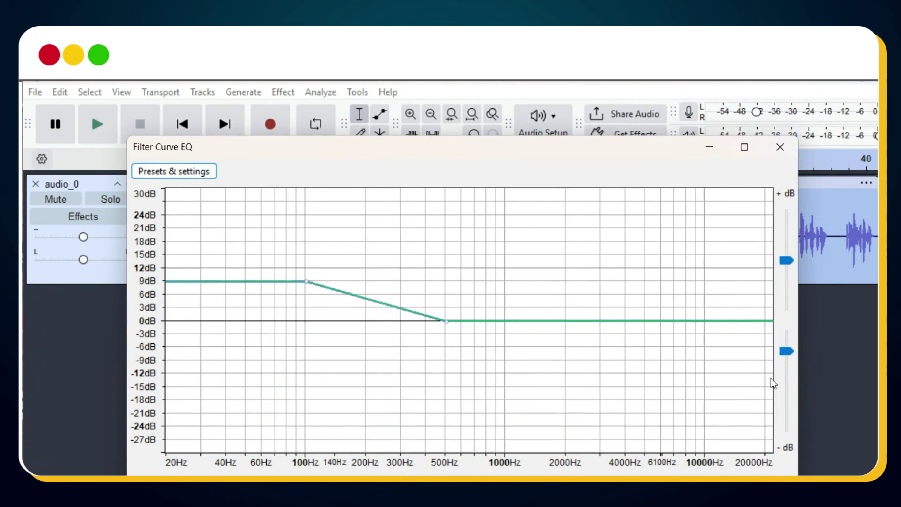
pyautogui.click(752, 458)
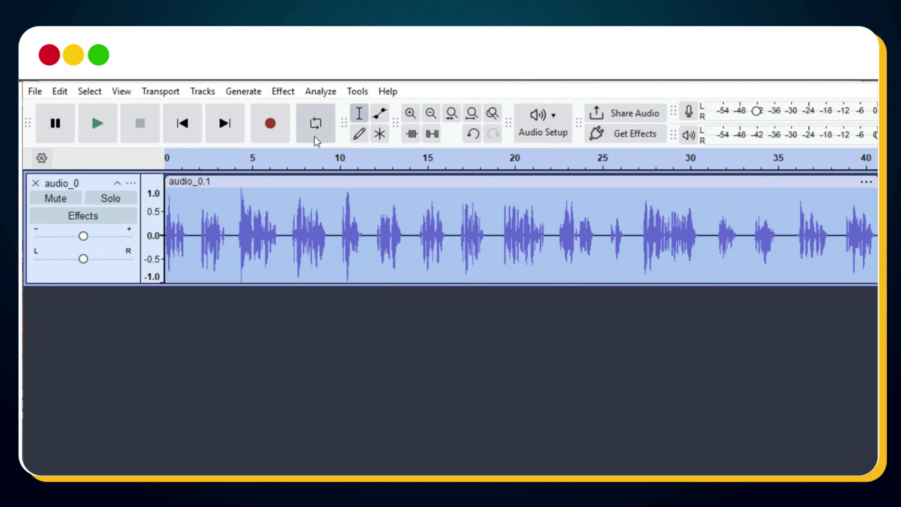
# Apply the Bass and Treble effect to the voiceover with bass 5.0 dB, treble 5.0 dB and volume 0.0 dB
pyautogui.click(289, 93)
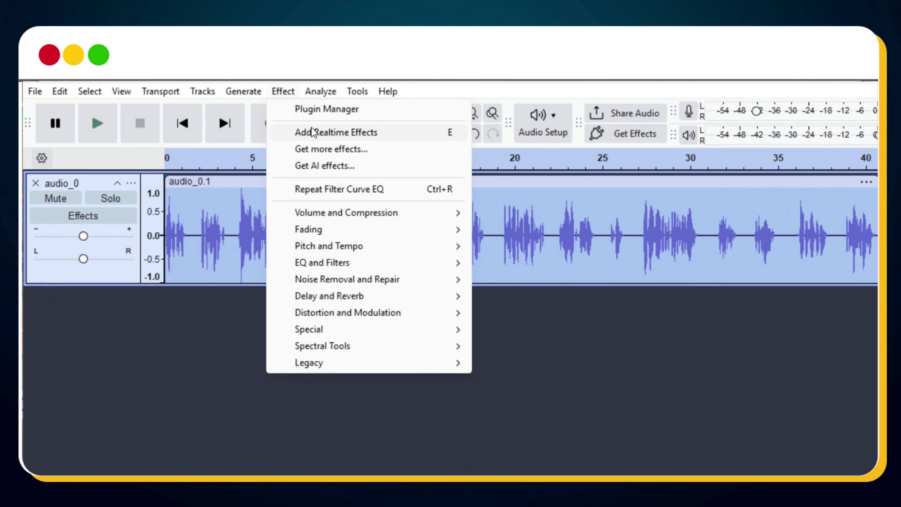
pyautogui.moveTo(336, 262)
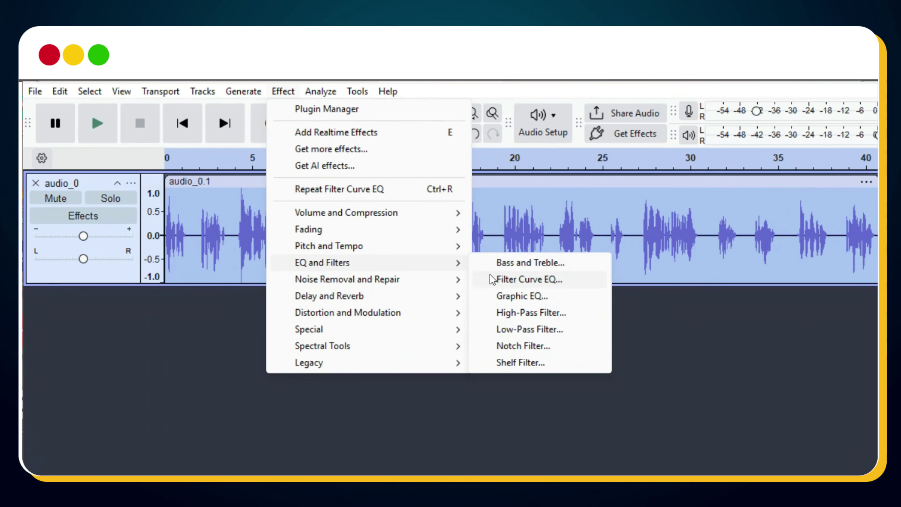
pyautogui.click(507, 262)
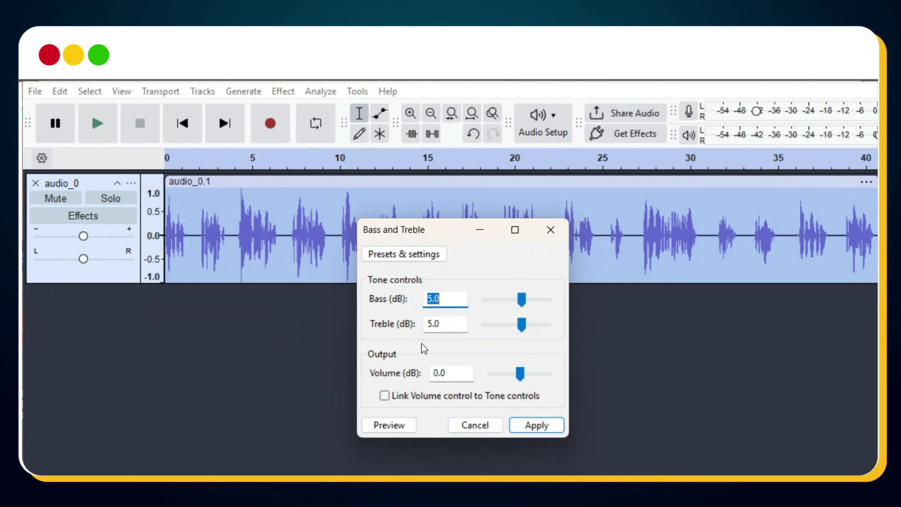
pyautogui.click(536, 425)
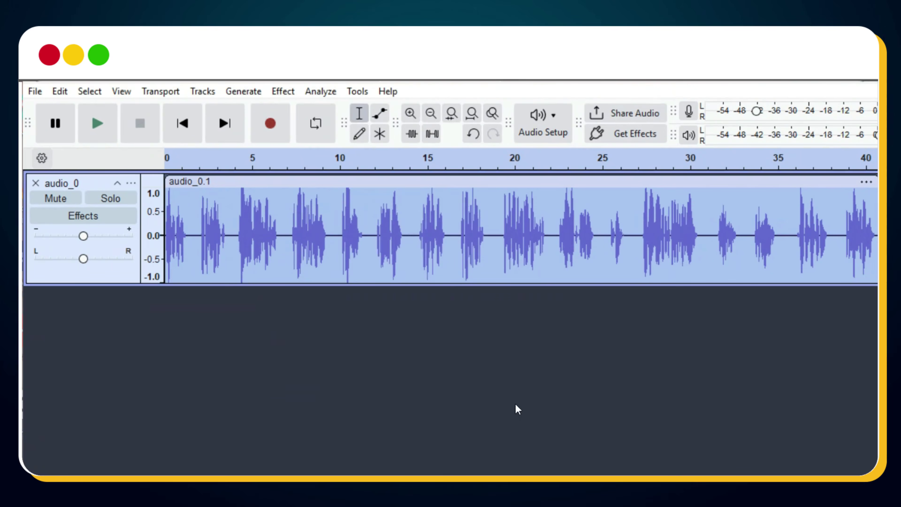
# Compress the voiceover with threshold -10.0 dB, make-up gain 0.0 dB, knee width 5.0 dB, ratio 10.0, attack 30.0 ms and release 150.0 ms
pyautogui.click(293, 92)
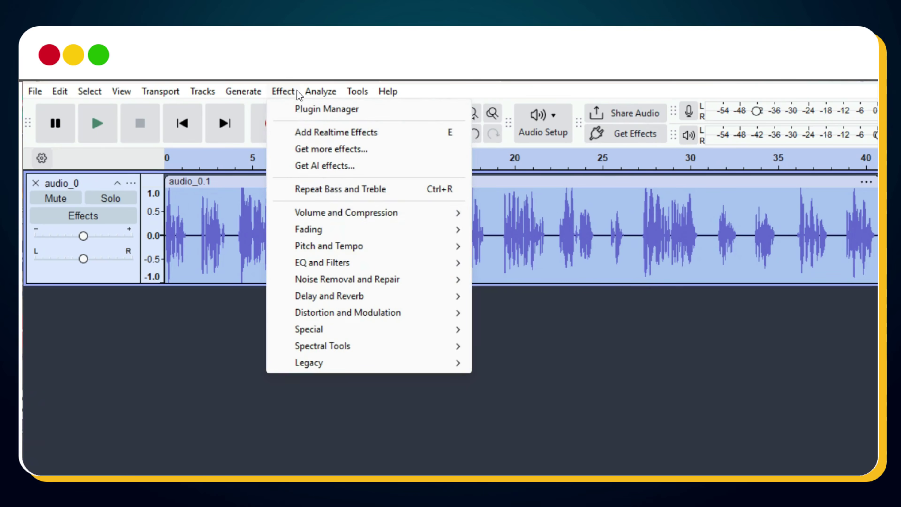
pyautogui.moveTo(340, 218)
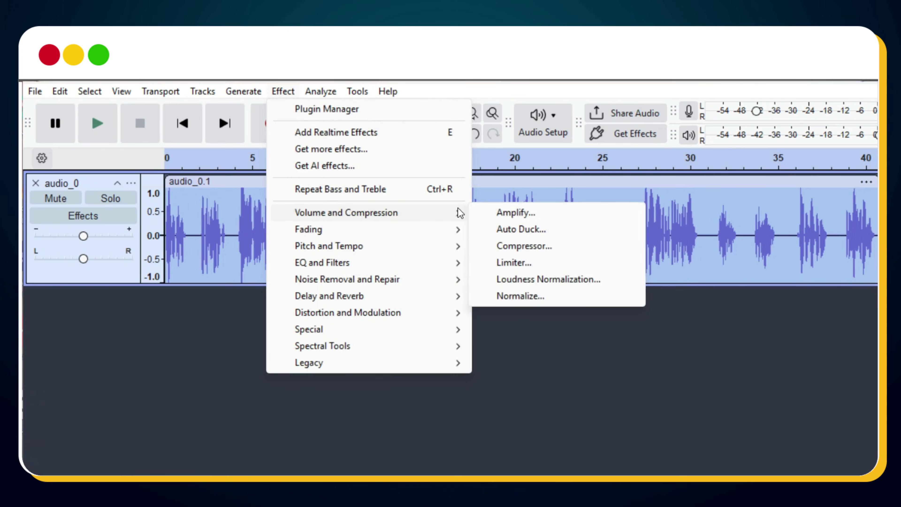
pyautogui.click(518, 246)
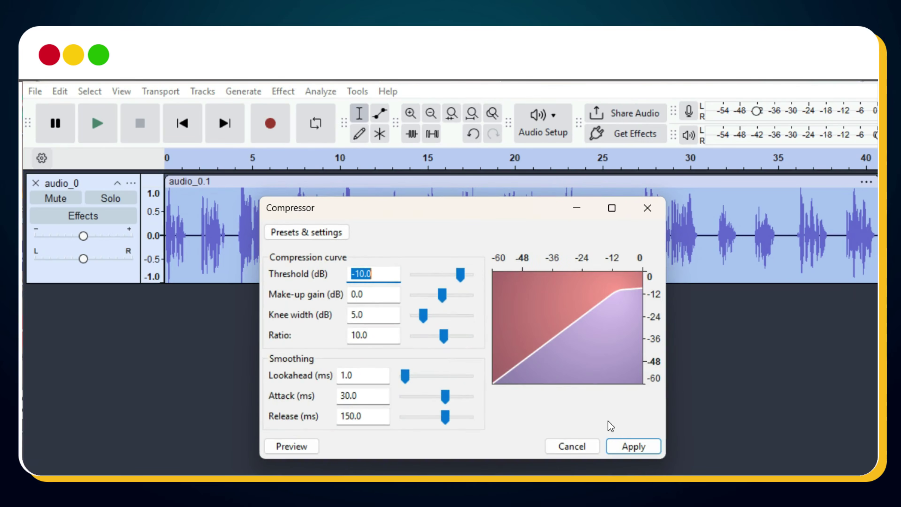
pyautogui.click(632, 446)
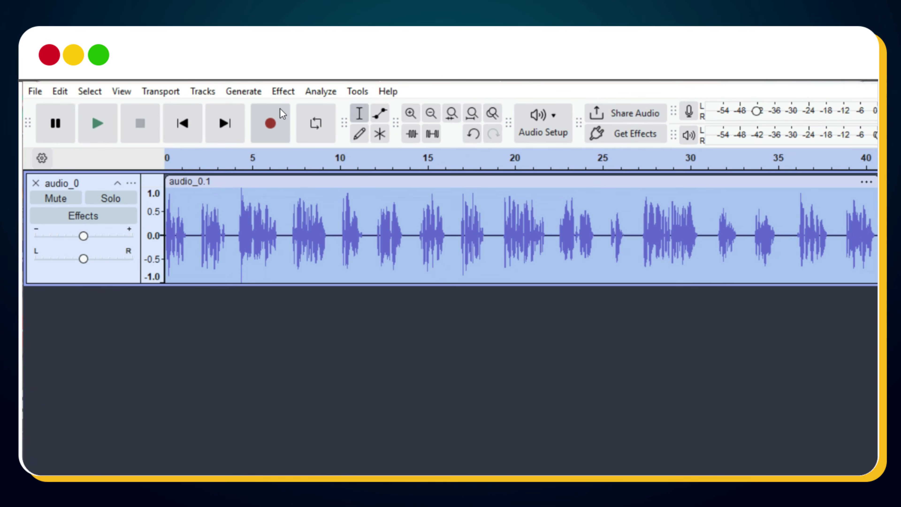
# Apply the Limiter to the voiceover with threshold -5.0 dB, make-up target -1.0 dB, knee width 2.0 dB, lookahead 1.0 ms and release 20.0 ms
pyautogui.click(280, 91)
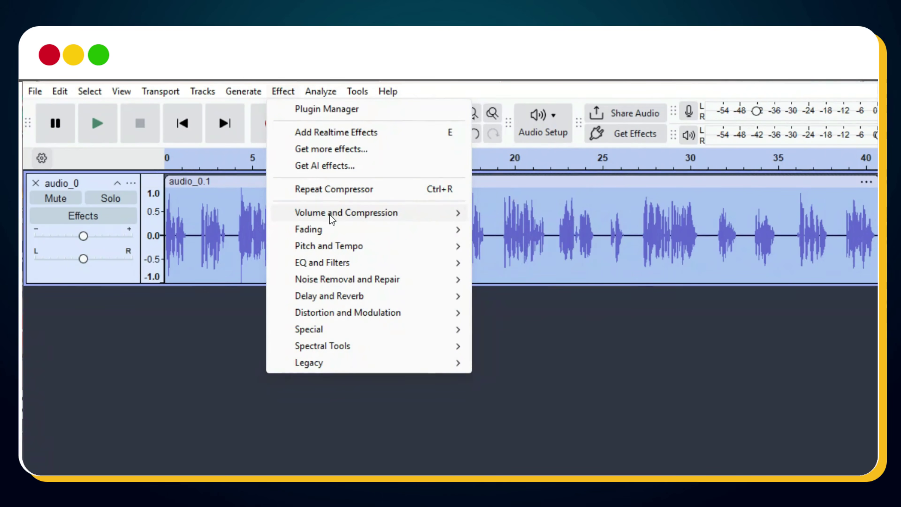
pyautogui.moveTo(333, 213)
pyautogui.click(537, 265)
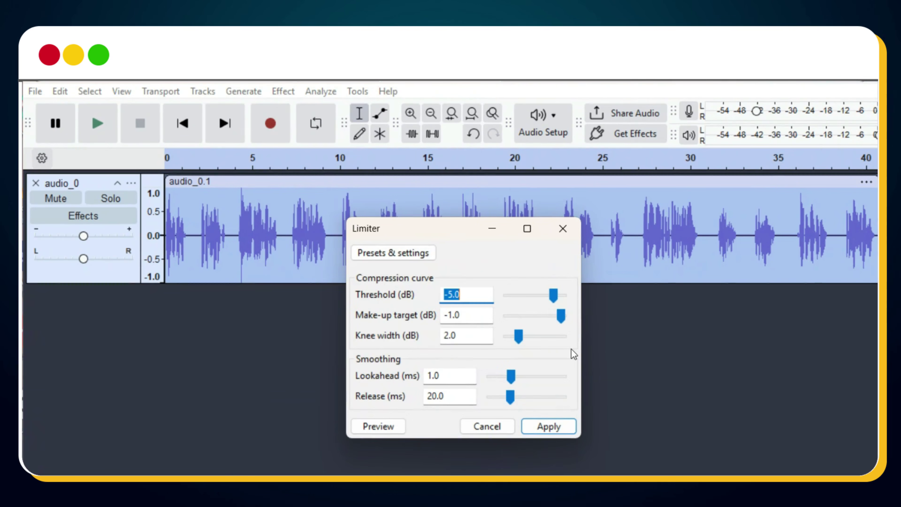
pyautogui.click(557, 424)
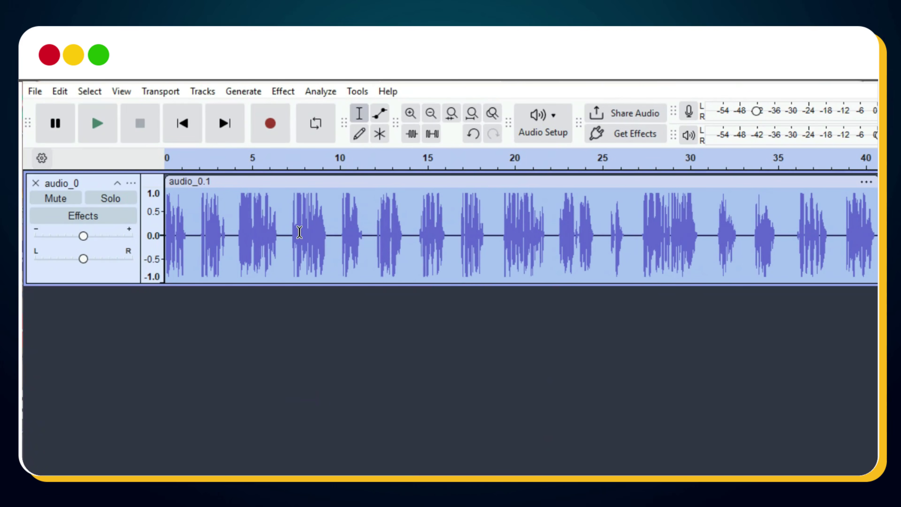
# Play the processed voiceover from near its beginning to check the sound, and stop playback
pyautogui.click(293, 229)
pyautogui.click(183, 215)
pyautogui.click(167, 214)
pyautogui.press('space')
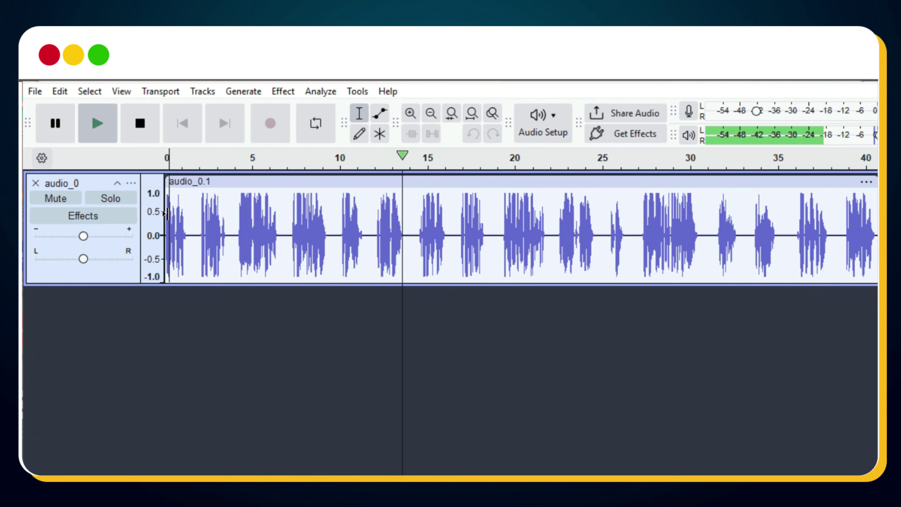
pyautogui.press('space')
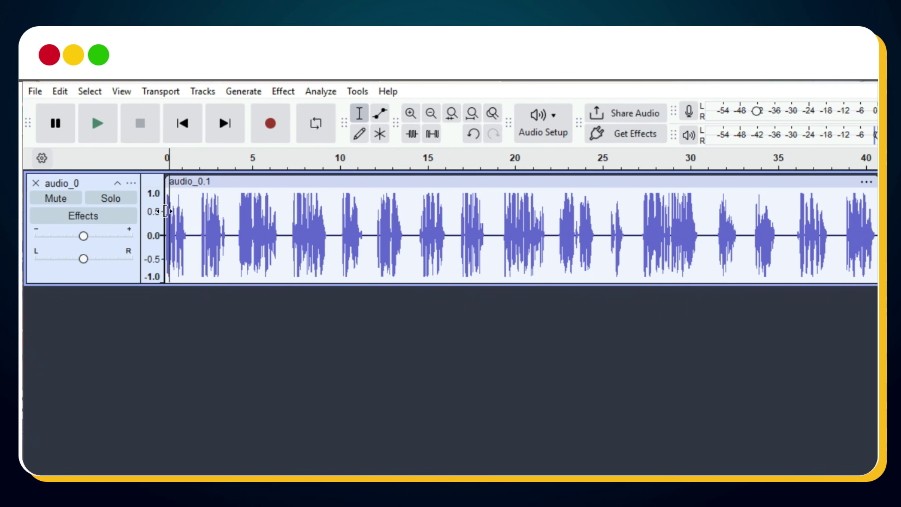
# Export the enhanced voiceover to the computer as audio_0_edited
pyautogui.click(25, 89)
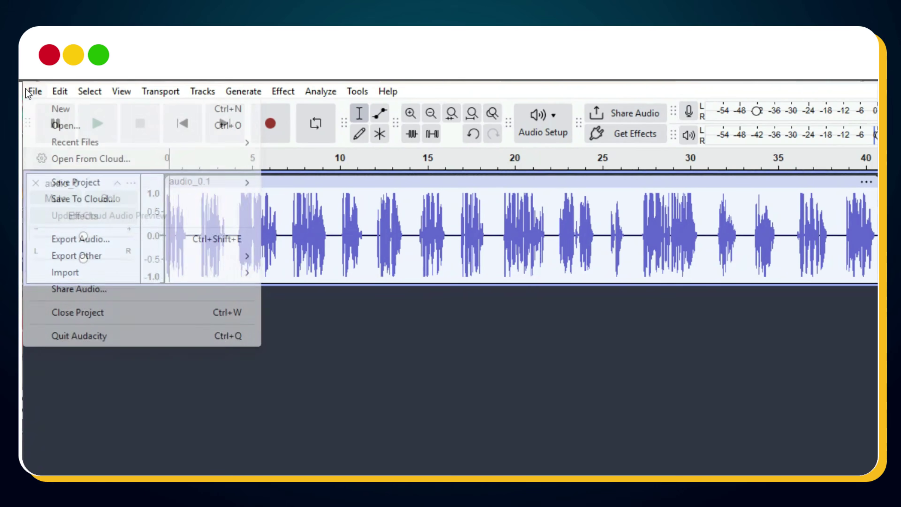
pyautogui.click(86, 244)
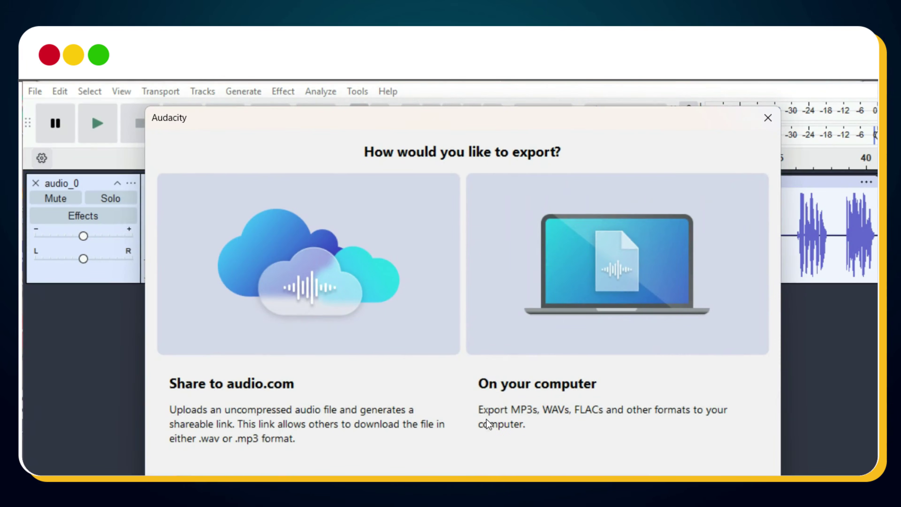
pyautogui.click(537, 383)
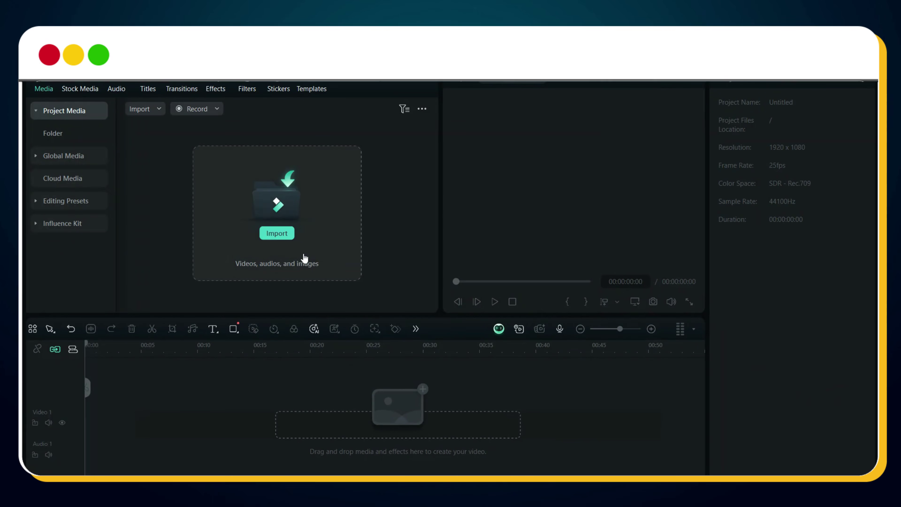
# Switch to Filmora and import audio_0_edited and all the scene video clips into the project media
pyautogui.click(288, 234)
pyautogui.click(209, 142)
pyautogui.moveTo(162, 347); pyautogui.dragTo(638, 227)
pyautogui.click(574, 439)
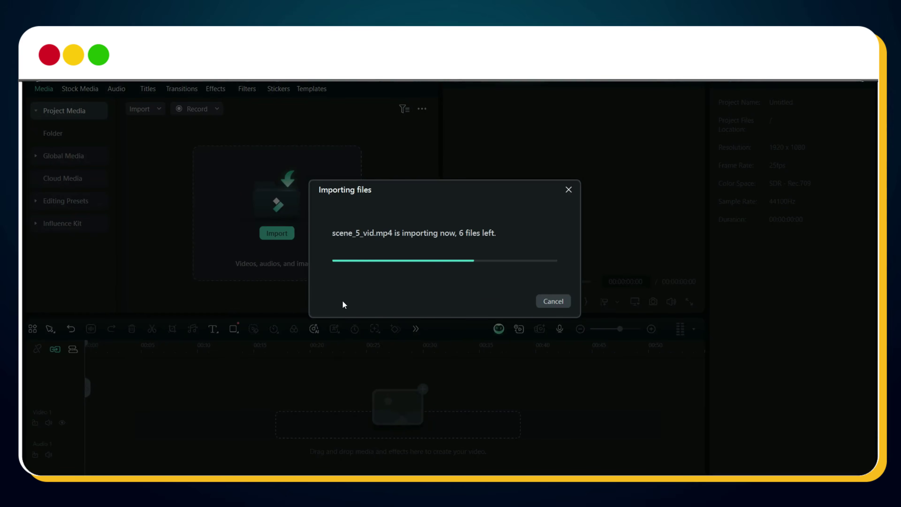
# Place audio_0_edited on the Audio 1 track and all scene clips in order, starting with scene_1_vid, on the Video 1 track
pyautogui.moveTo(250, 172); pyautogui.dragTo(135, 458)
pyautogui.doubleClick(359, 162)
pyautogui.scroll(-2, 355, 220)
pyautogui.keyDown('shift'); pyautogui.click(368, 274); pyautogui.keyUp('shift')
pyautogui.moveTo(368, 274); pyautogui.dragTo(152, 451)
pyautogui.moveTo(104, 425); pyautogui.dragTo(105, 425)
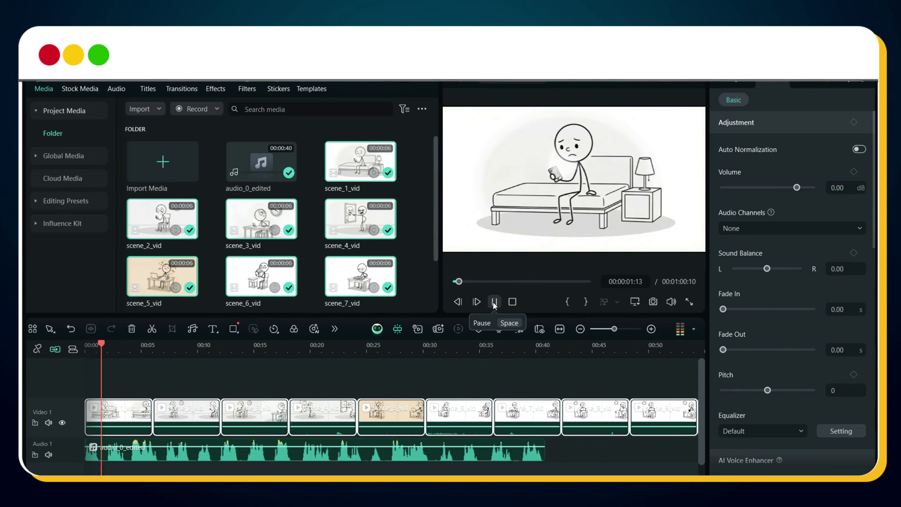
# Shorten the scene_1_vid clip to match the voiceover and set the second clip's speed to 2.00
pyautogui.click(494, 302)
pyautogui.click(494, 302)
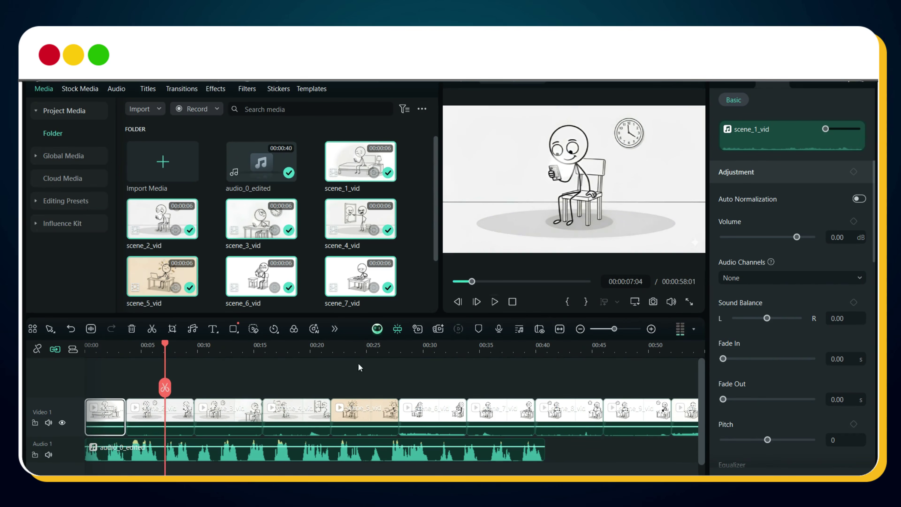
pyautogui.click(177, 412)
pyautogui.hotkey('alt', ']')
pyautogui.press('space')
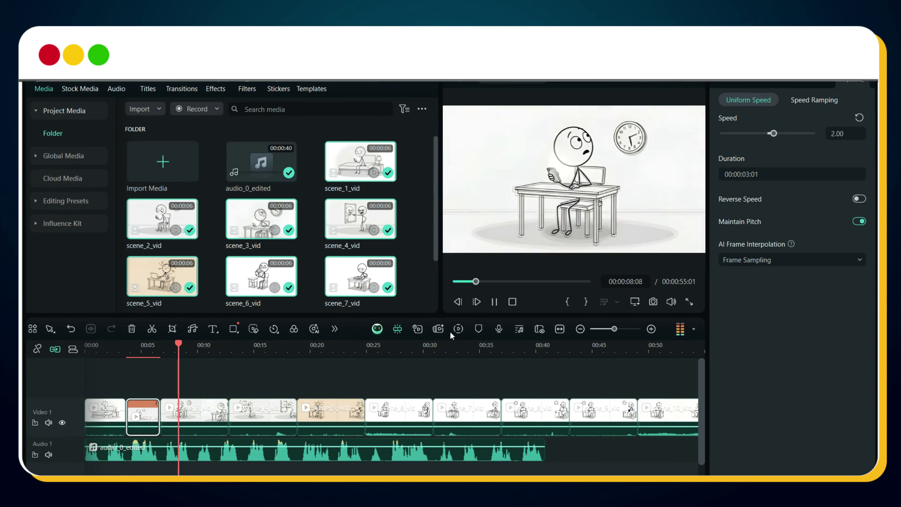
# Speed up the third timeline clip, and set the speed of the fourth clip to 1.3 and the fifth to 1.4
pyautogui.hotkey('alt', ']')
pyautogui.click(843, 137)
pyautogui.write('1.3')
pyautogui.press('Return')
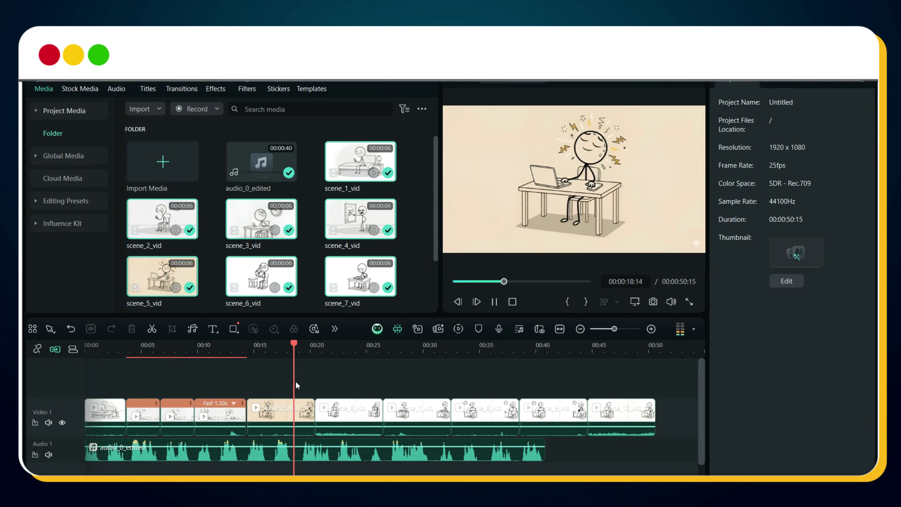
pyautogui.write('1.4')
pyautogui.press('Return')
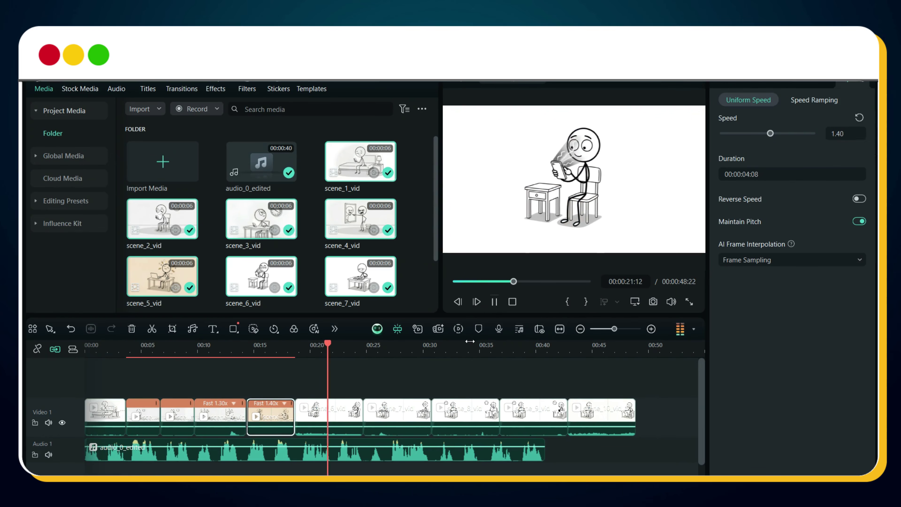
# Set the playback speeds of the sixth, seventh and eighth timeline clips to 1.6, 1.4 and 1.5
pyautogui.write('1.6')
pyautogui.press('Return')
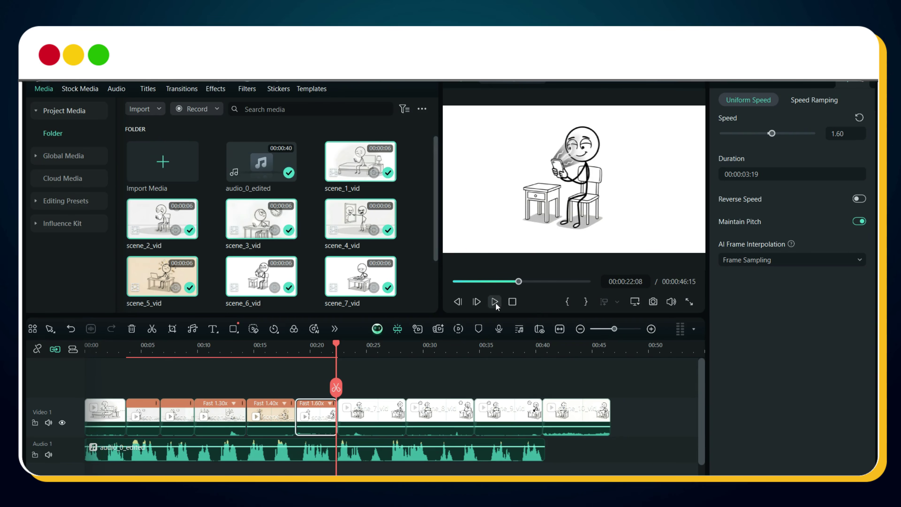
pyautogui.click(372, 412)
pyautogui.write('1.4')
pyautogui.press('Return')
pyautogui.click(419, 412)
pyautogui.click(844, 133)
pyautogui.write('1.5')
pyautogui.press('Return')
# Set the ninth timeline clip's speed to 1.4 and play back the assembled video
pyautogui.click(464, 414)
pyautogui.click(844, 133)
pyautogui.write('1')
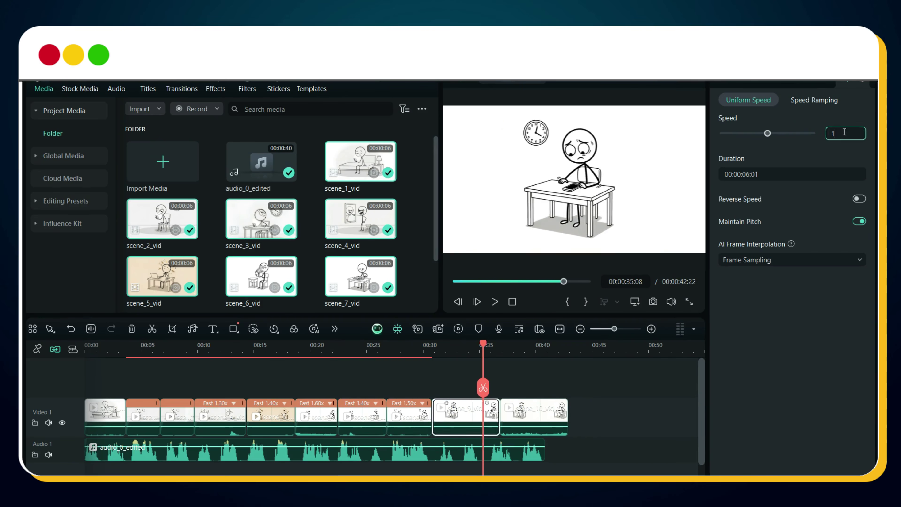
pyautogui.write('.4')
pyautogui.press('Return')
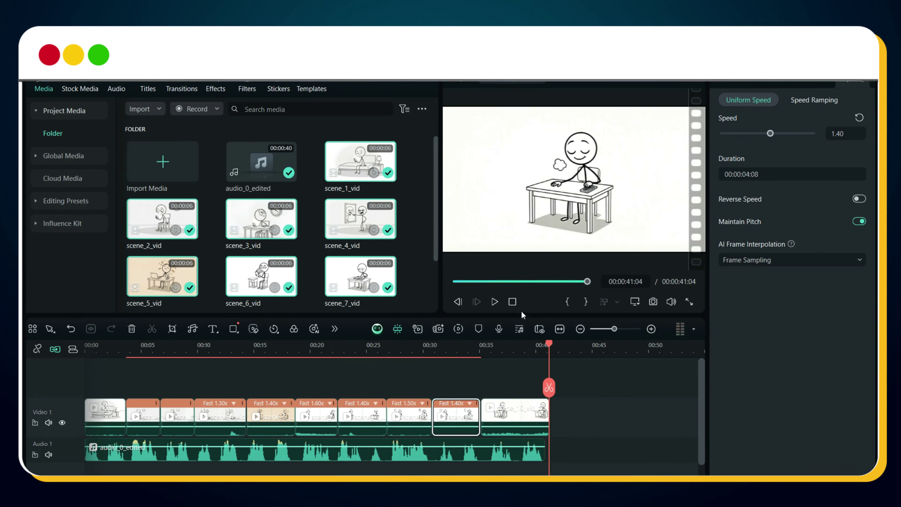
pyautogui.click(512, 301)
pyautogui.press('space')
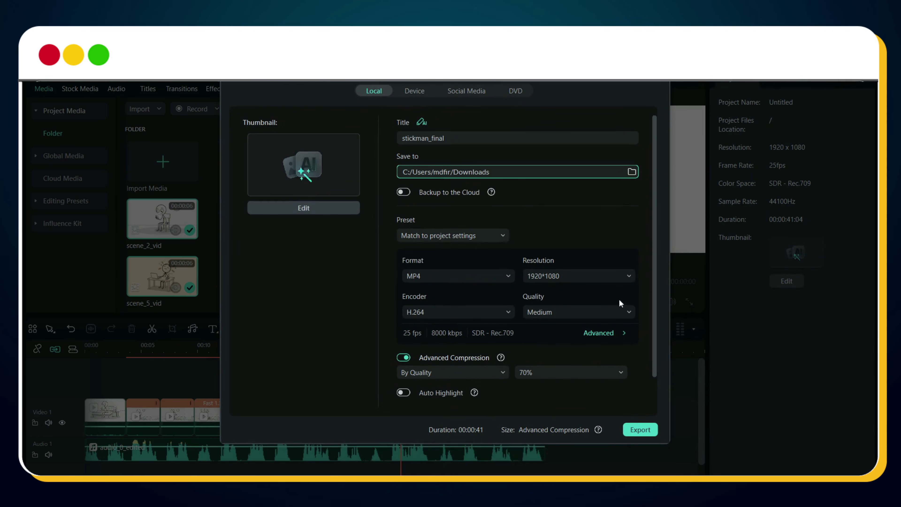
# Set the stickman_final export resolution to 3840*2160 and choose a different quality level
pyautogui.click(609, 277)
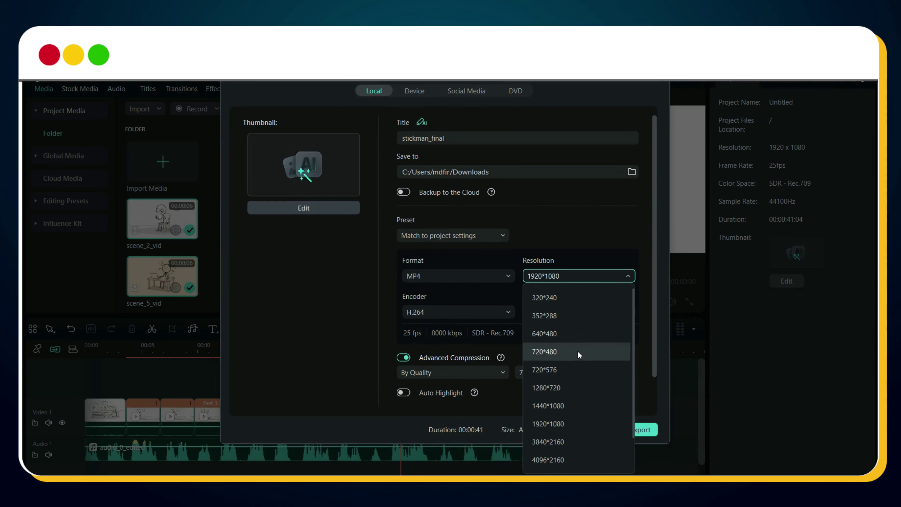
pyautogui.click(546, 441)
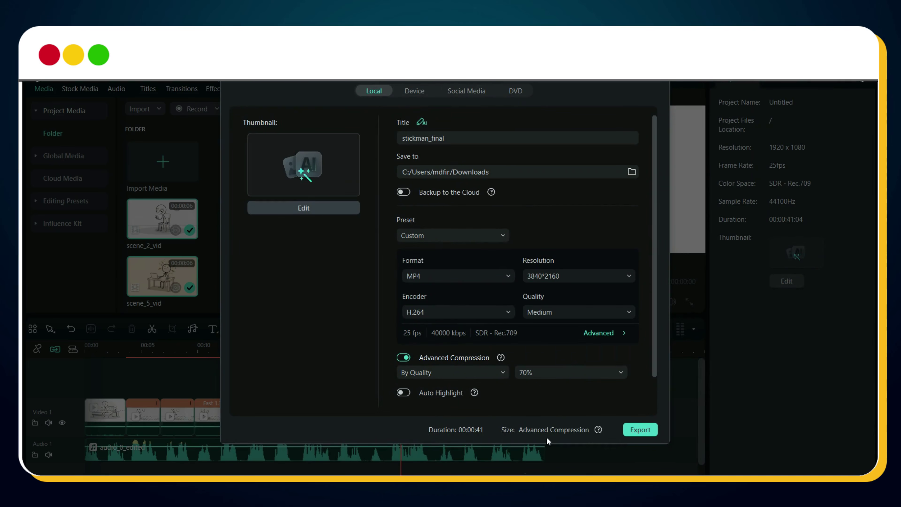
pyautogui.click(569, 312)
pyautogui.click(551, 369)
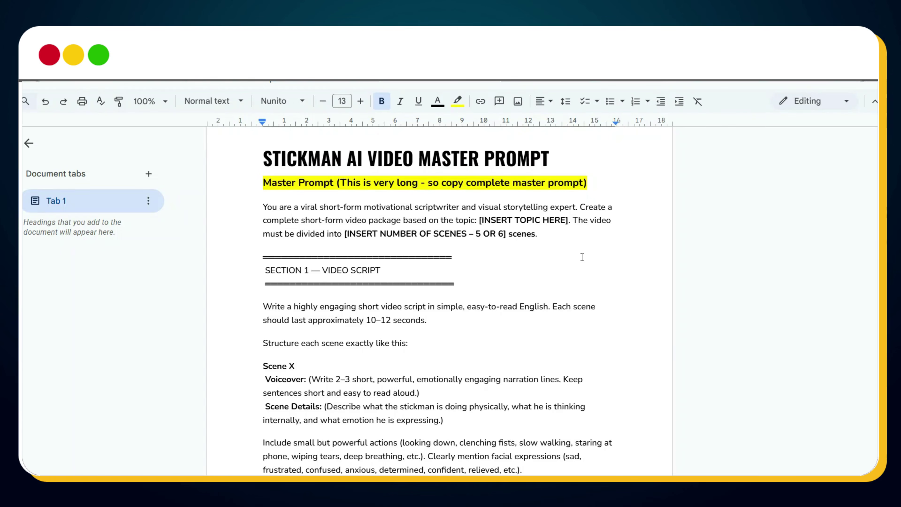
# Switch to the Google Docs document and read through the Stickman AI Video Master Prompt
pyautogui.scroll(-20, 582, 257)
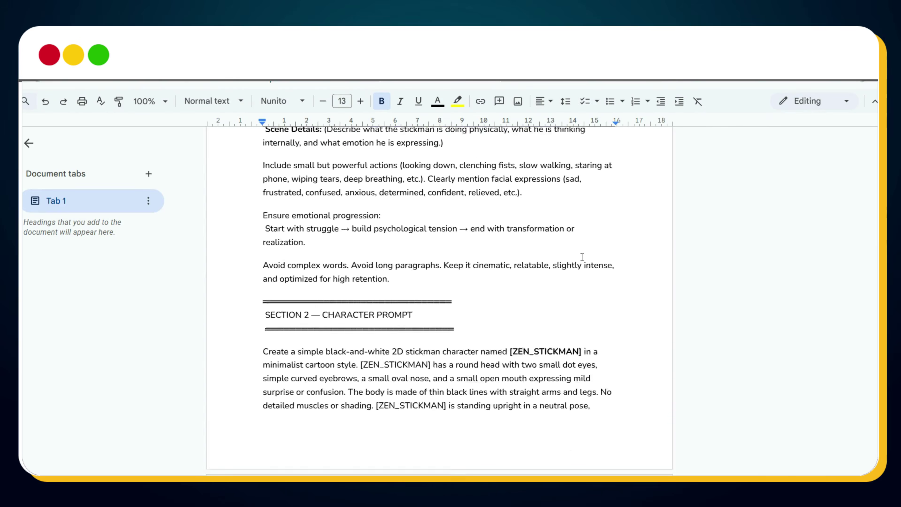
# Paste the master prompt into ChatGPT, setting the topic to "Nobody Cares… And That's Your Superpower" and the number of scenes to 10
pyautogui.scroll(-20, 582, 257)
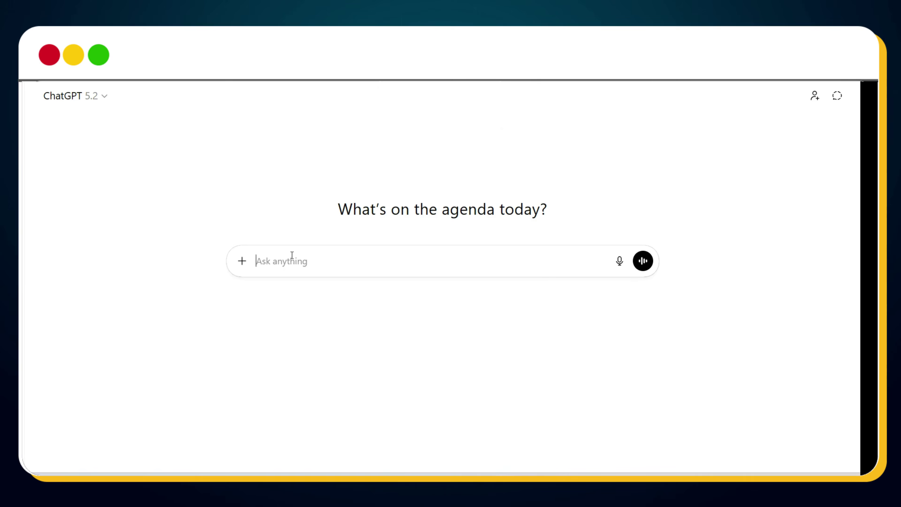
pyautogui.hotkey('ctrl', 'v')
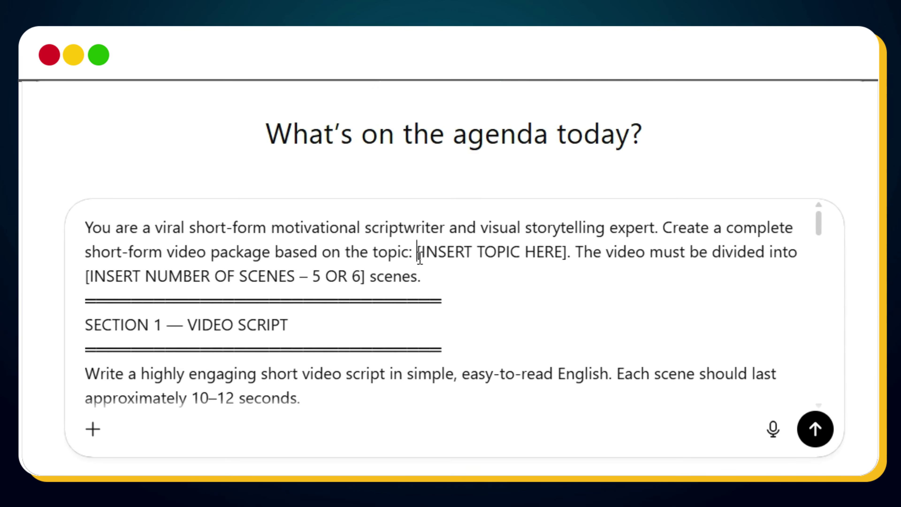
pyautogui.write('Nobody Cares… And That’s Your Superpower')
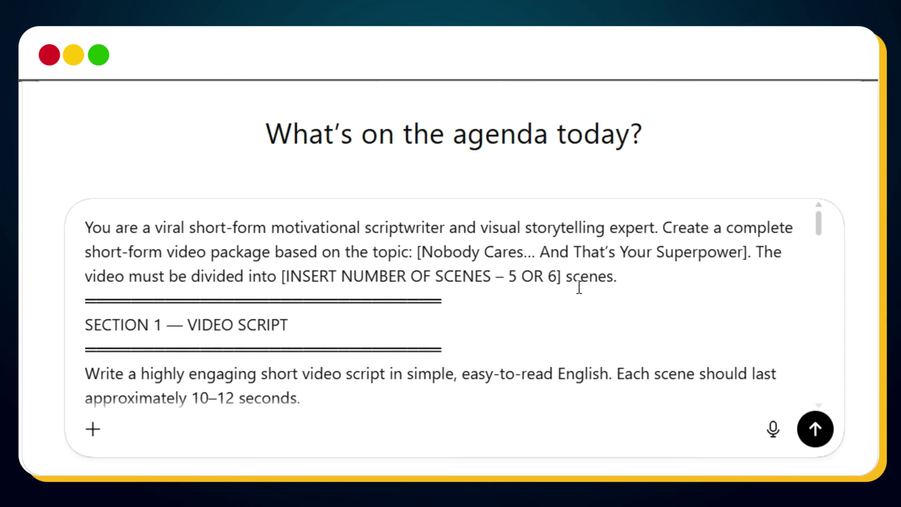
pyautogui.moveTo(286, 275); pyautogui.dragTo(555, 276)
pyautogui.write('10')
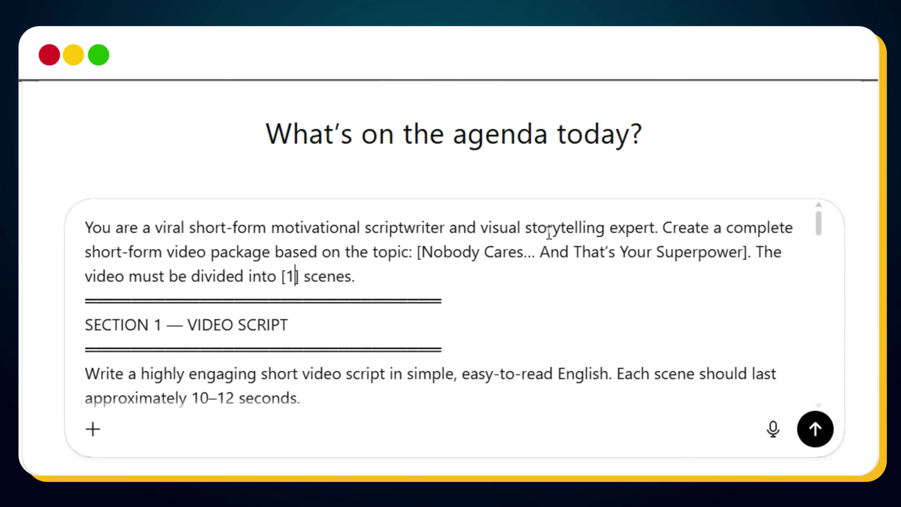
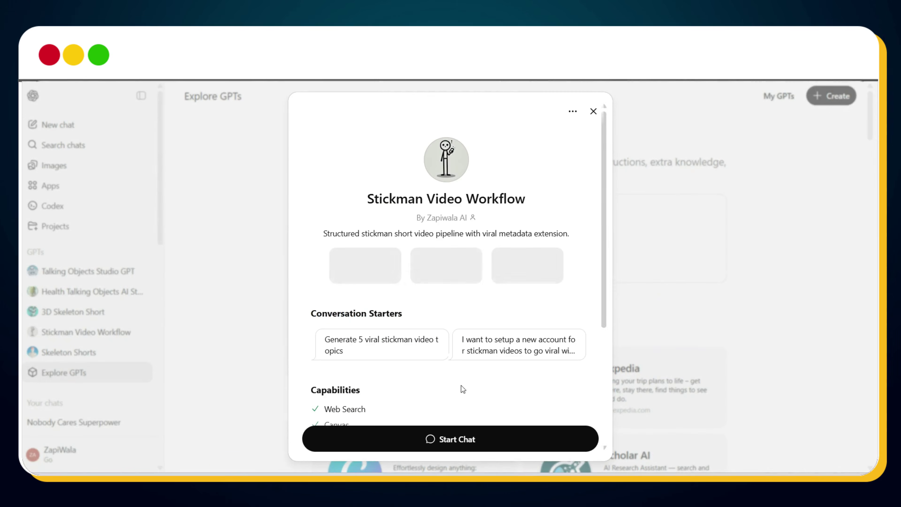
# Start a chat with the Stickman Video Workflow GPT, have it generate 5 viral stickman video topics, and choose topic 4
pyautogui.click(493, 439)
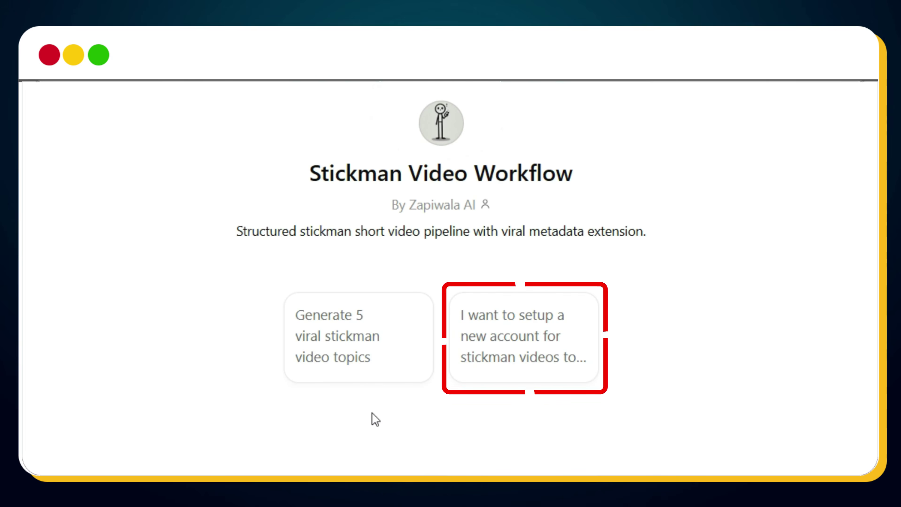
pyautogui.click(352, 360)
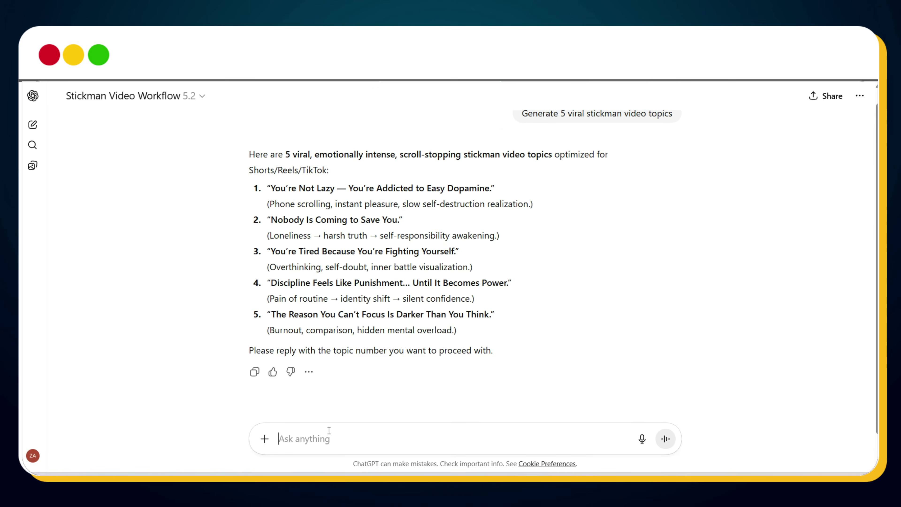
pyautogui.write('4')
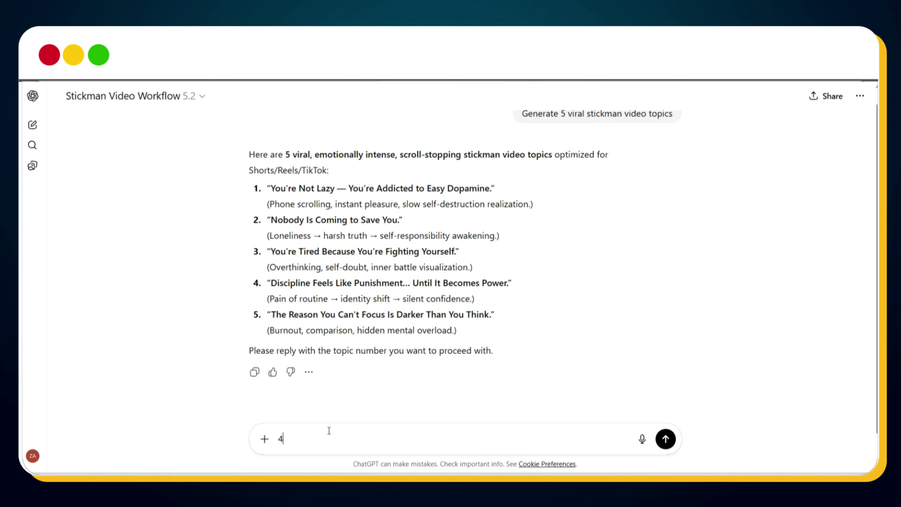
pyautogui.press('Return')
# Answer Yes to the workflow's question and request 10 scenes for the video
pyautogui.write('Yes')
pyautogui.press('Return')
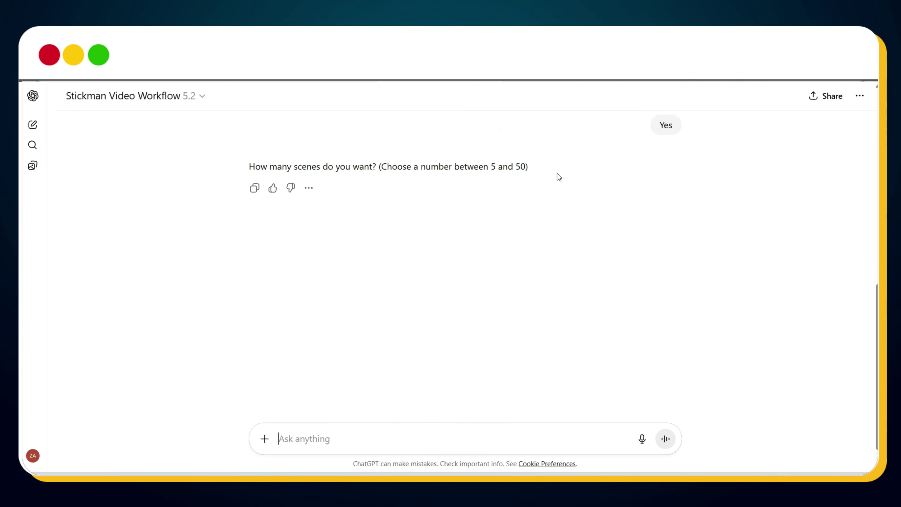
pyautogui.write('10')
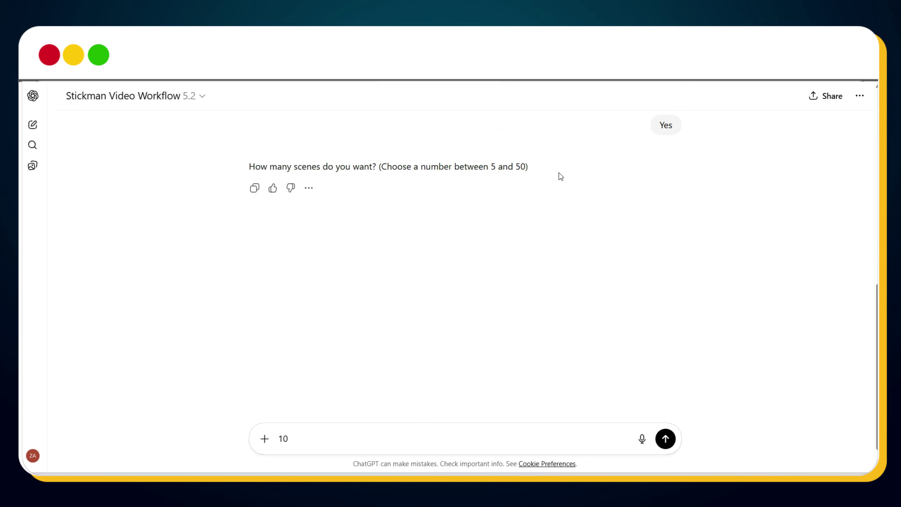
pyautogui.press('Return')
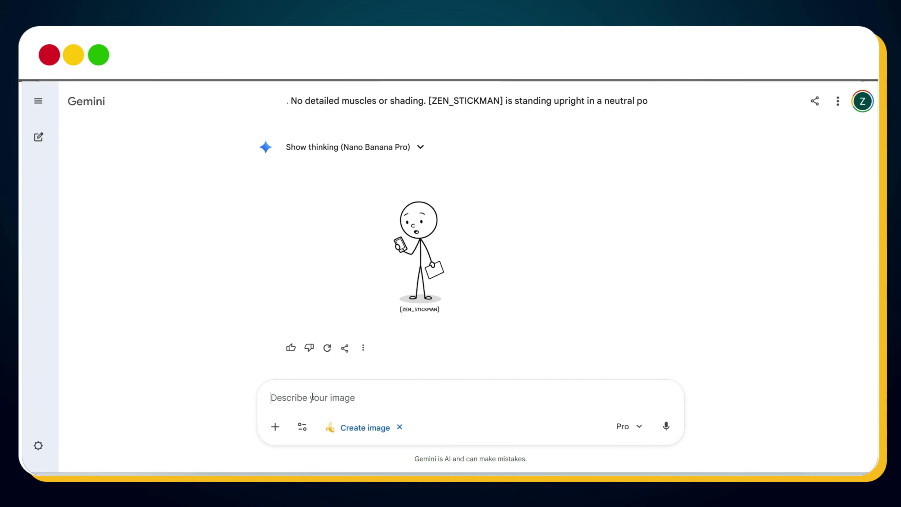
# Generate the scene of [ZEN_STICKMAN] sitting on a bed's edge in Gemini, and enter the head-tilt and phone-scrolling animation prompt in Grok
pyautogui.write('Use same stickman [ZEN_STICKMAN]. He is sitting on the edge of a simple bed, shoulders dropped, head slightly tilted down, holding a glowing smartphone in one hand. His facial expression looks tired and confused, with slightly drooped eyes. A small bedside table is next to him with a basic lamp on it. Background is plain white with very soft shadow under the bed.')
pyautogui.press('Return')
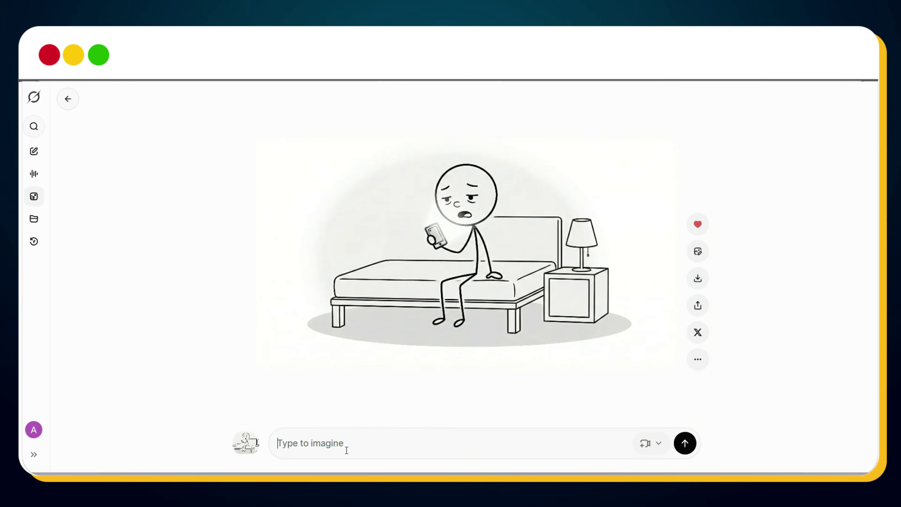
pyautogui.write('Use same stickman [ZEN_STICKMAN]. Slightly tilt his head downward. Slowly move one arm to scroll on the phone. Add a soft blinking animation. Make the phone screen glow gently. Keep body fully still.')
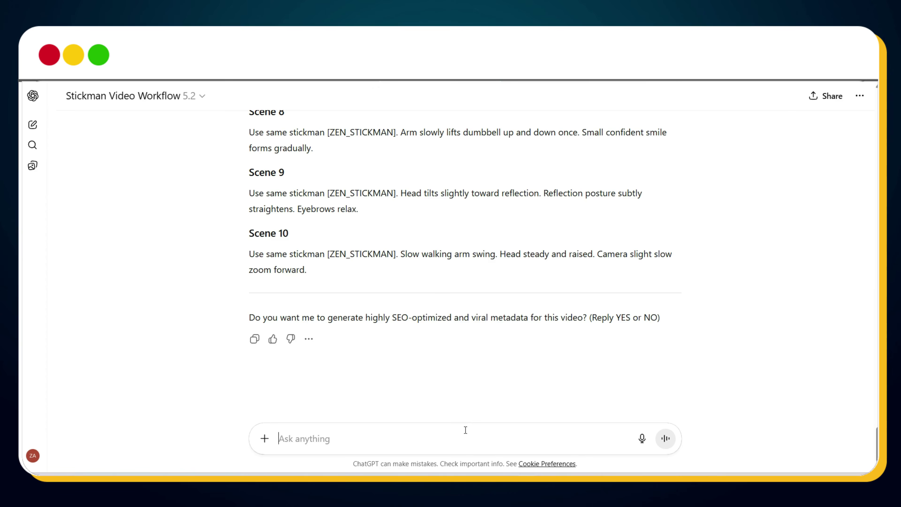
# Return to the Stickman Video Workflow chat, accept the SEO-optimized viral metadata and specify YouTube as the platform
pyautogui.write('Yes')
pyautogui.press('Return')
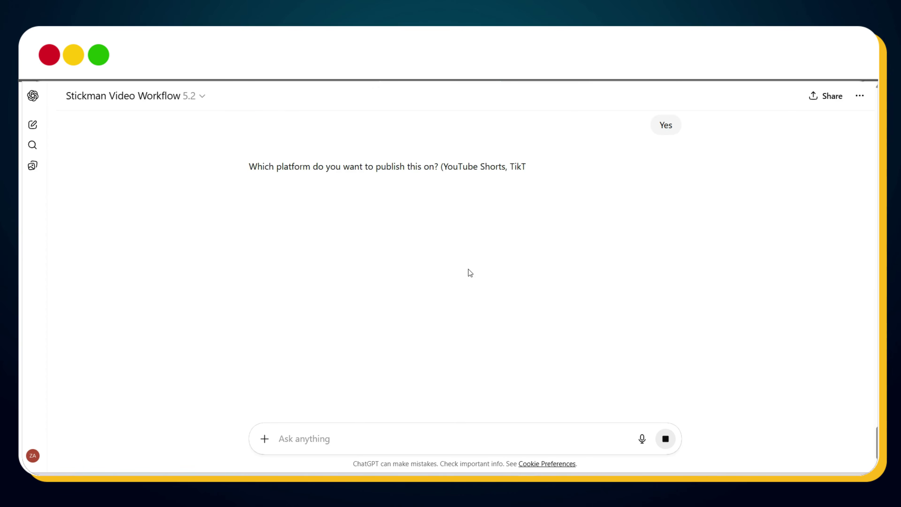
pyautogui.write('YouTube')
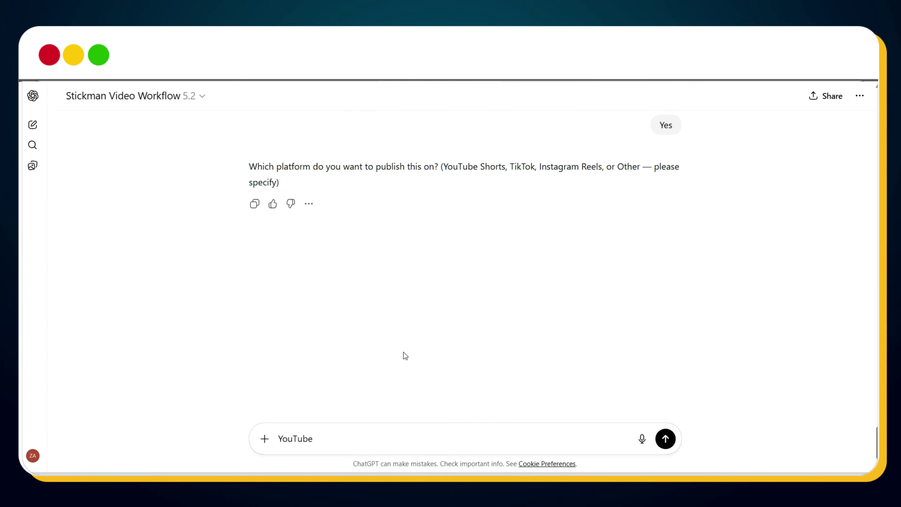
pyautogui.press('Return')
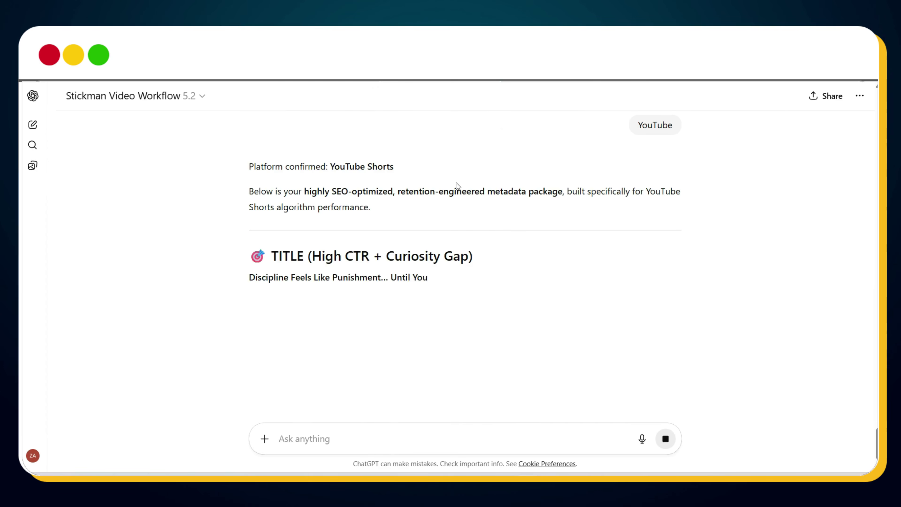
# Read through the generated YouTube metadata package, from title and description to tags, pinned comment, posting strategy and performance expectation
pyautogui.scroll(-2, 456, 182)
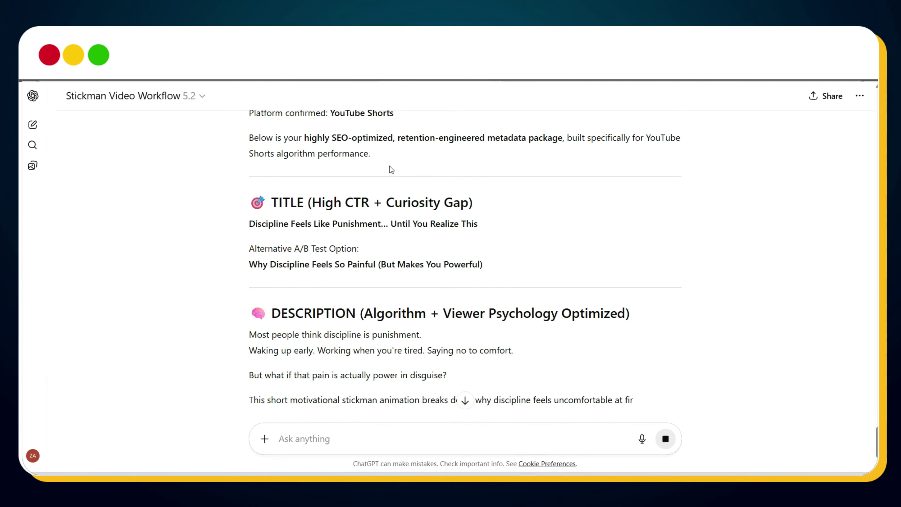
pyautogui.scroll(-5, 500, 260)
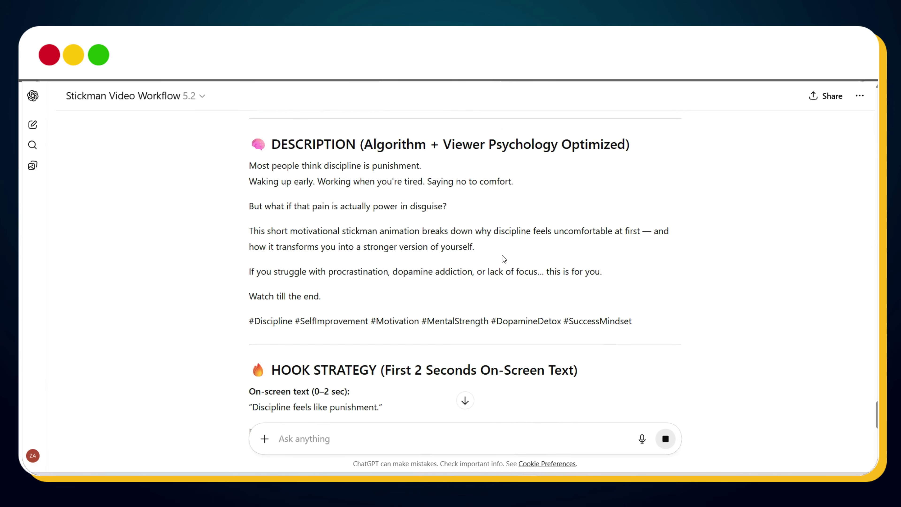
pyautogui.scroll(-3, 497, 295)
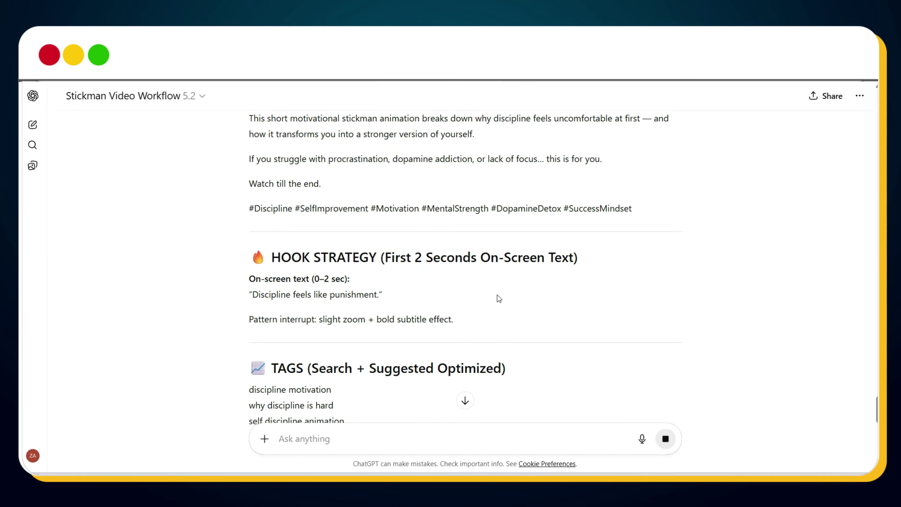
pyautogui.scroll(-6, 496, 282)
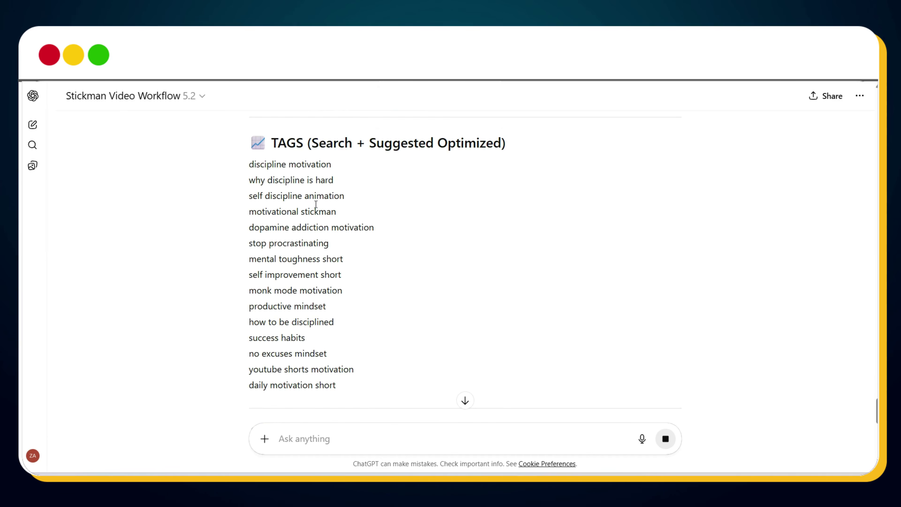
pyautogui.scroll(-6, 432, 305)
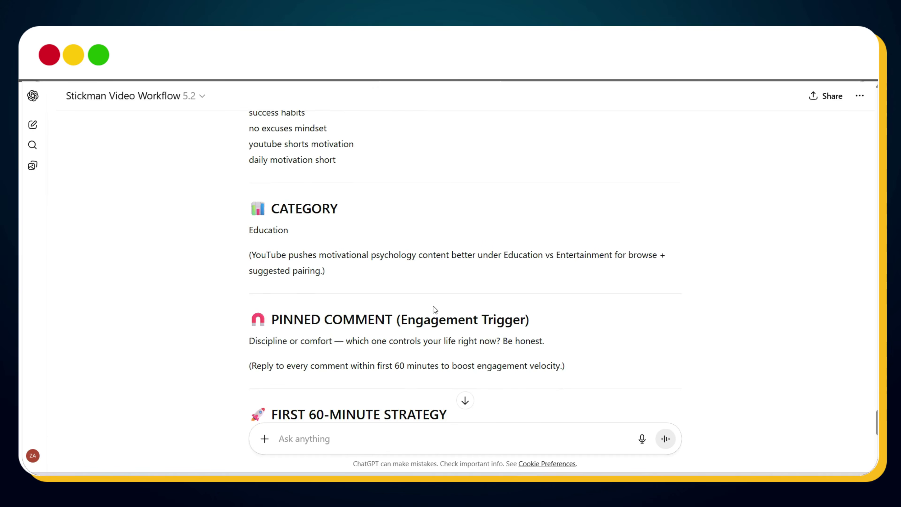
pyautogui.scroll(-5, 316, 235)
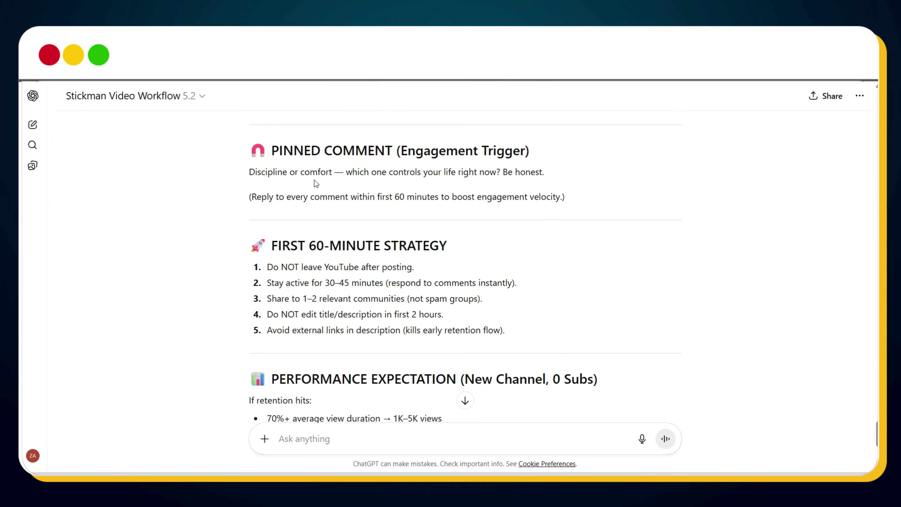
pyautogui.scroll(-2, 584, 323)
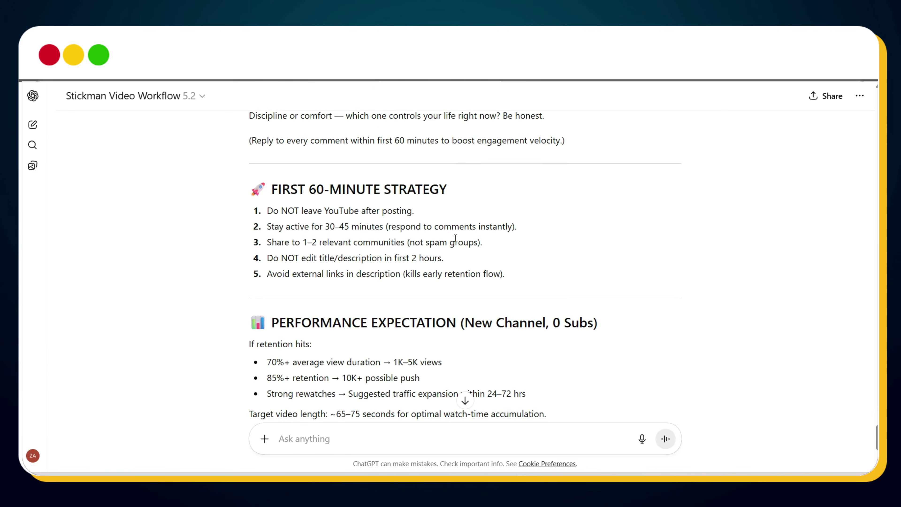
pyautogui.scroll(-5, 455, 238)
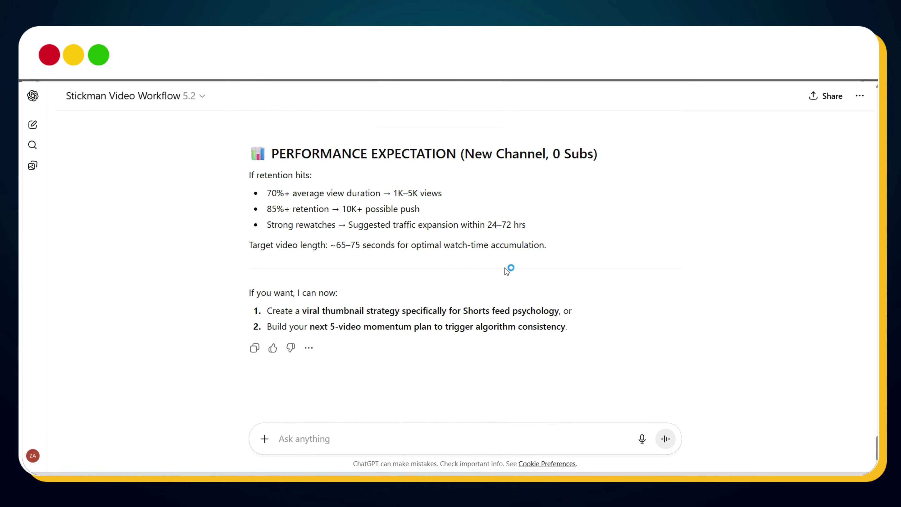
pyautogui.scroll(2, 583, 265)
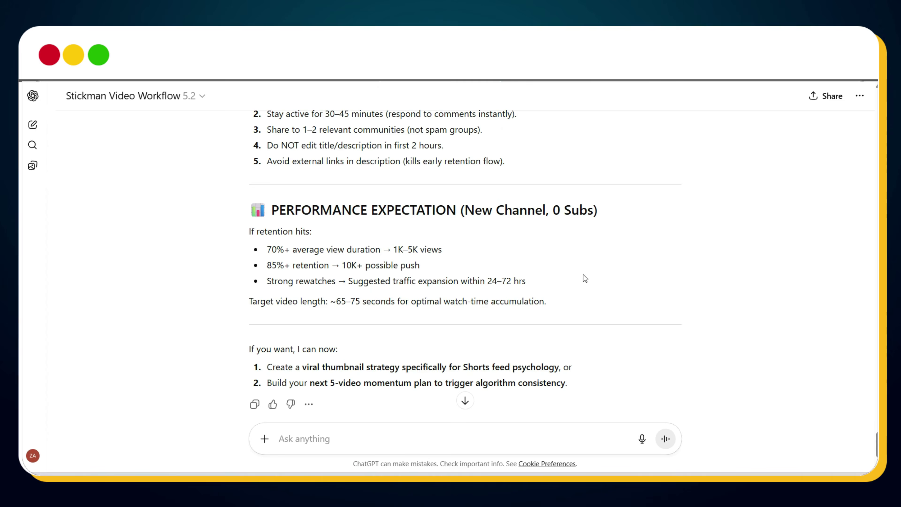
pyautogui.scroll(3, 583, 275)
pyautogui.scroll(3, 659, 305)
pyautogui.scroll(5, 660, 305)
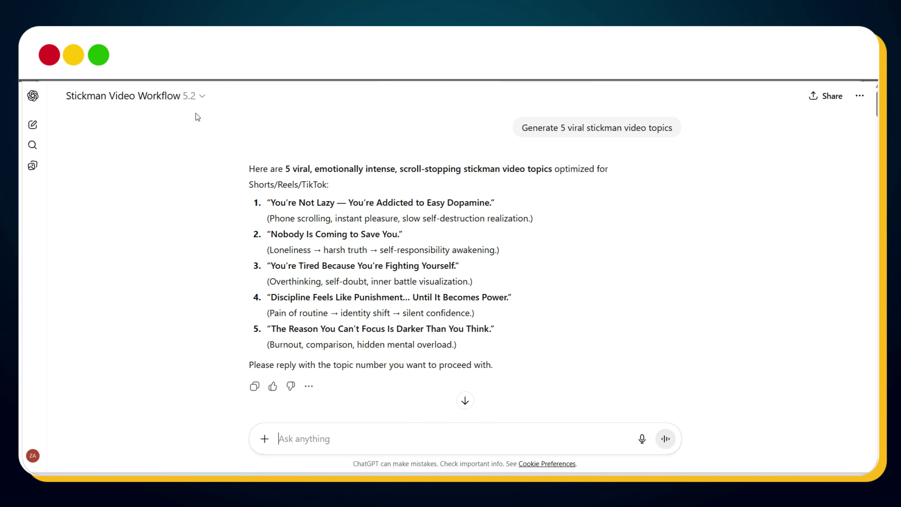
# Start a new Stickman Video Workflow chat, request a new stickman video account setup, and choose YouTube as the platform
pyautogui.click(197, 101)
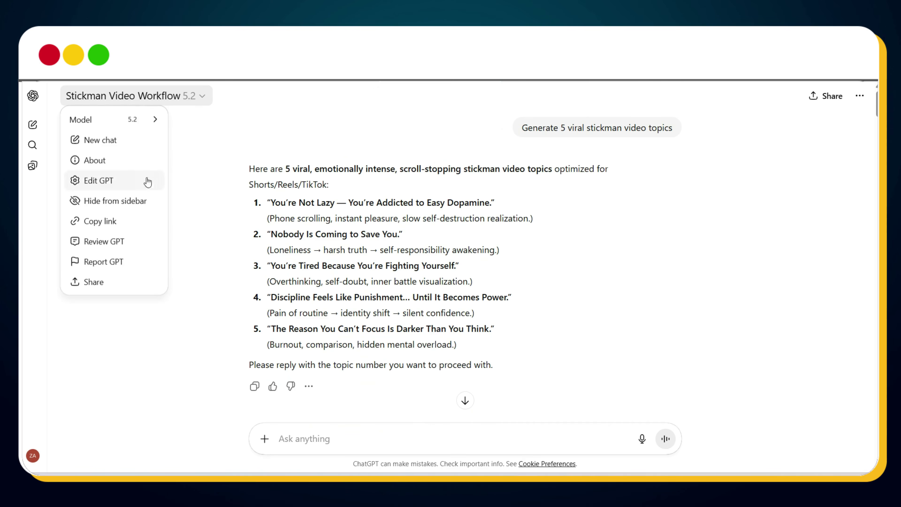
pyautogui.click(119, 143)
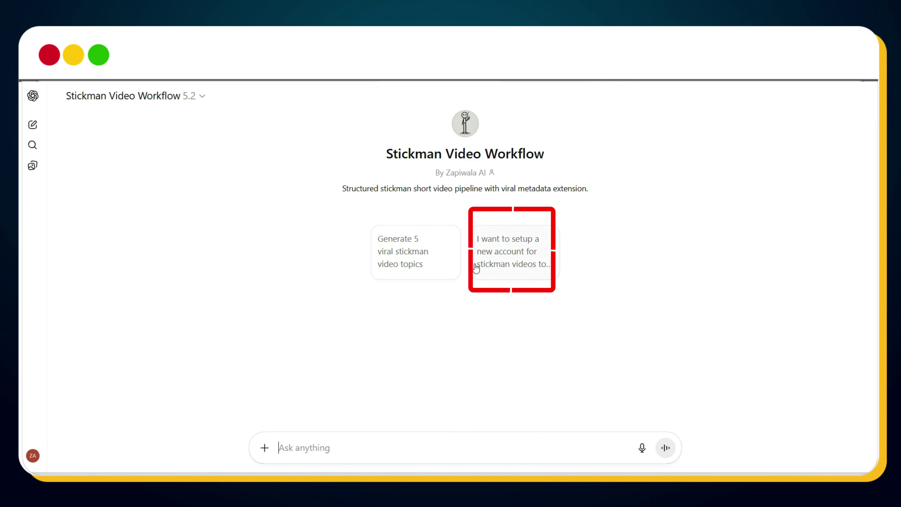
pyautogui.click(512, 267)
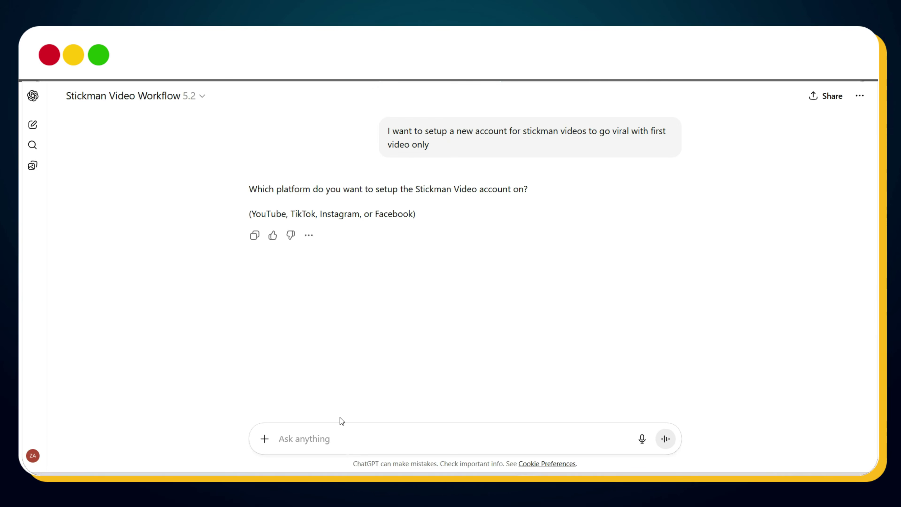
pyautogui.write('YouTube')
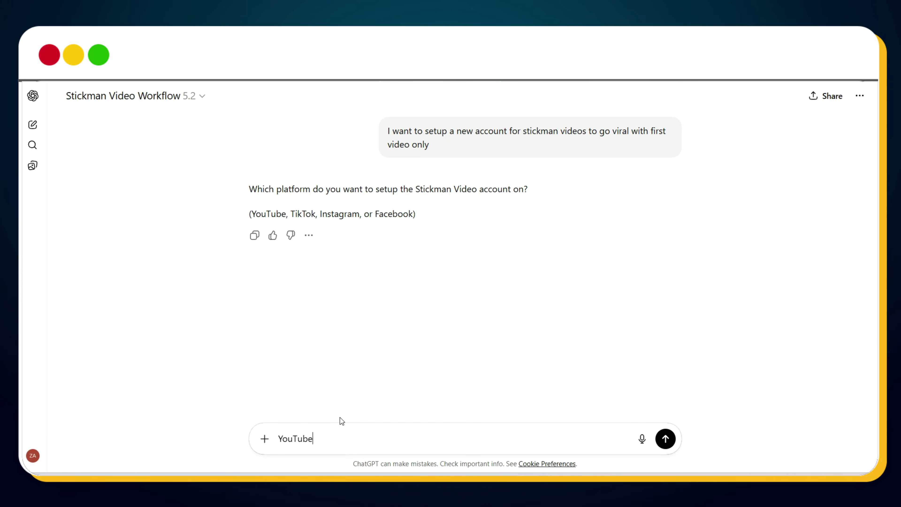
pyautogui.press('Return')
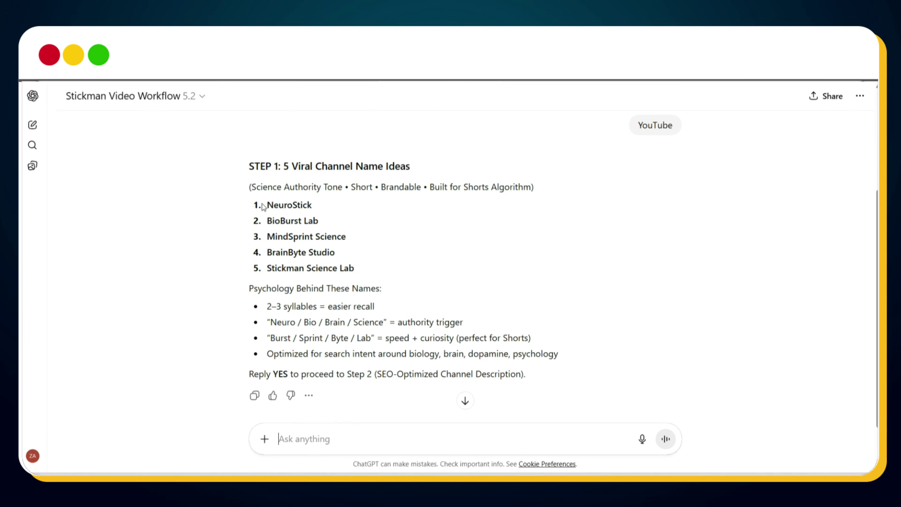
# Choose channel name option 5 and request an enhanced, SEO-optimized viral channel description targeting a high-RPM USA audience from the first video
pyautogui.moveTo(265, 205); pyautogui.dragTo(360, 266)
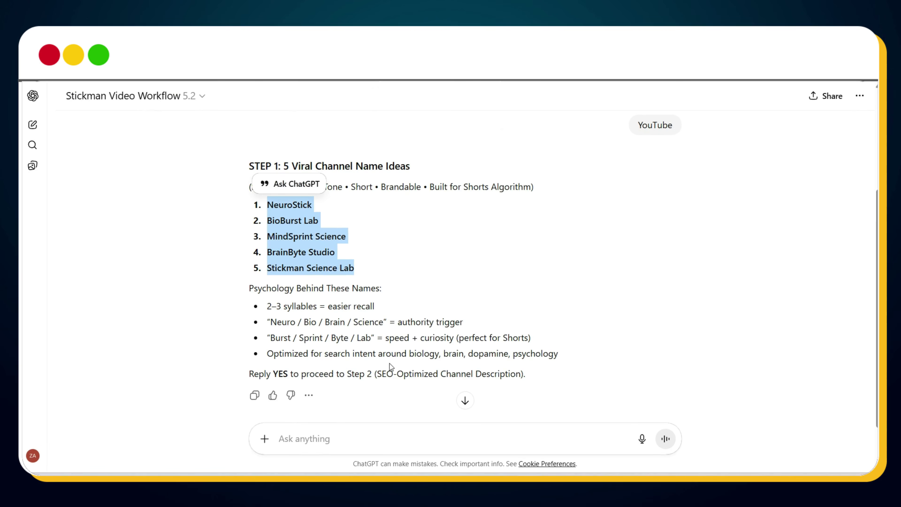
pyautogui.click(373, 432)
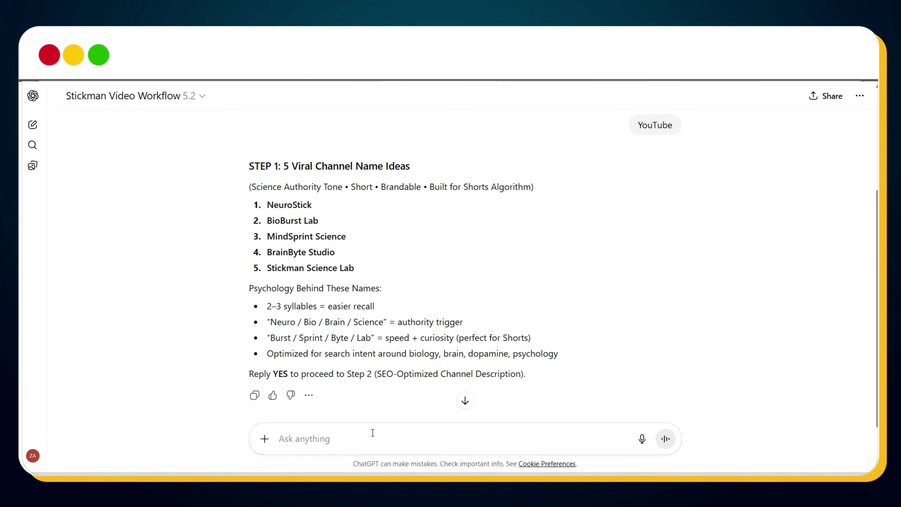
pyautogui.write('let;s go ahead with ')
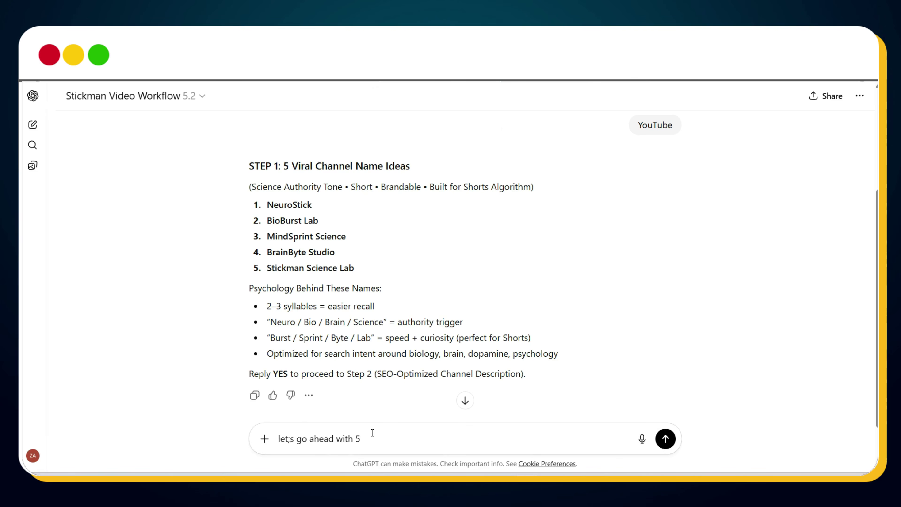
pyautogui.write('5 and provide me more enh')
pyautogui.write('anced seo')
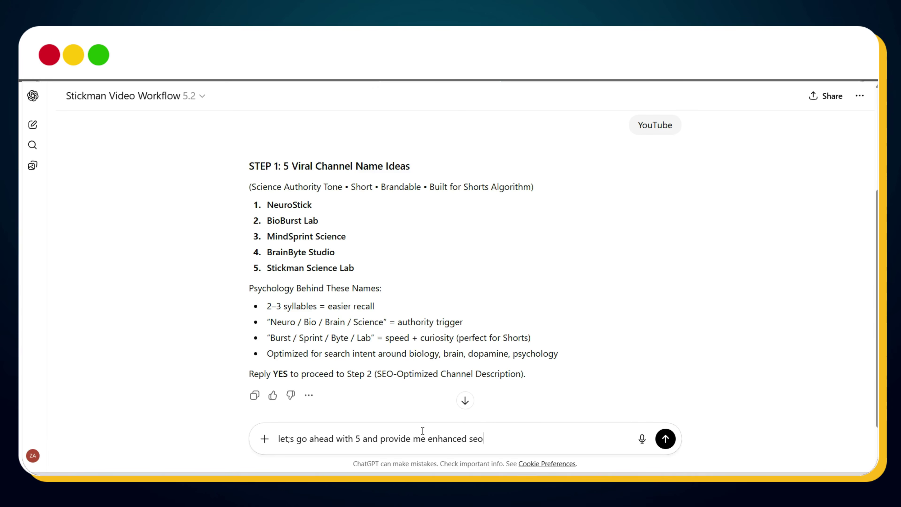
pyautogui.write('channel description which help me ')
pyautogui.write('to go viral ')
pyautogui.write('with first video only. I want to target high RPM USA Audi')
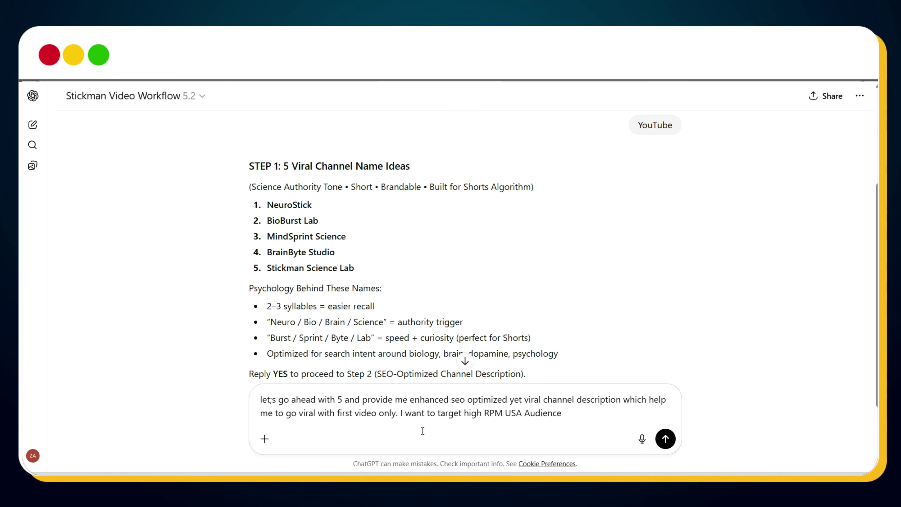
pyautogui.press('Return')
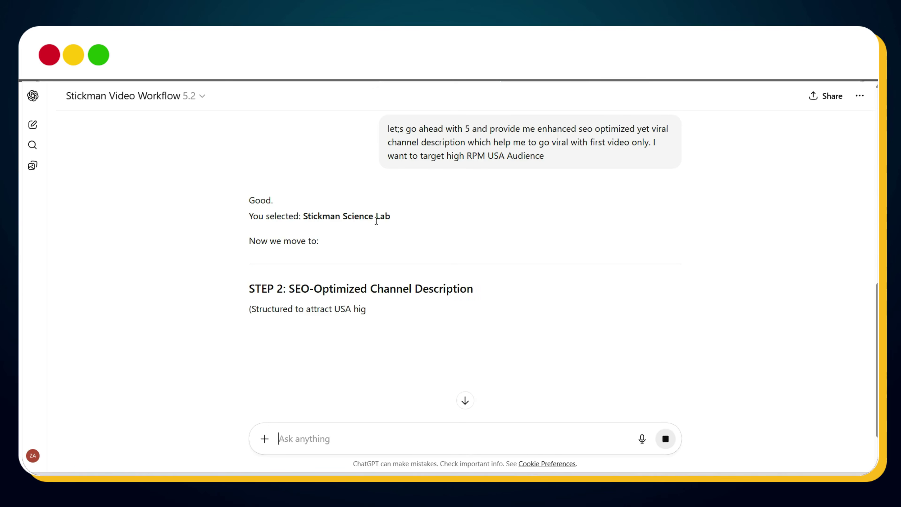
# Review the generated channel description and its USA high-RPM reasoning, and accept moving on to Step 3, the channel tags list
pyautogui.scroll(-3, 393, 275)
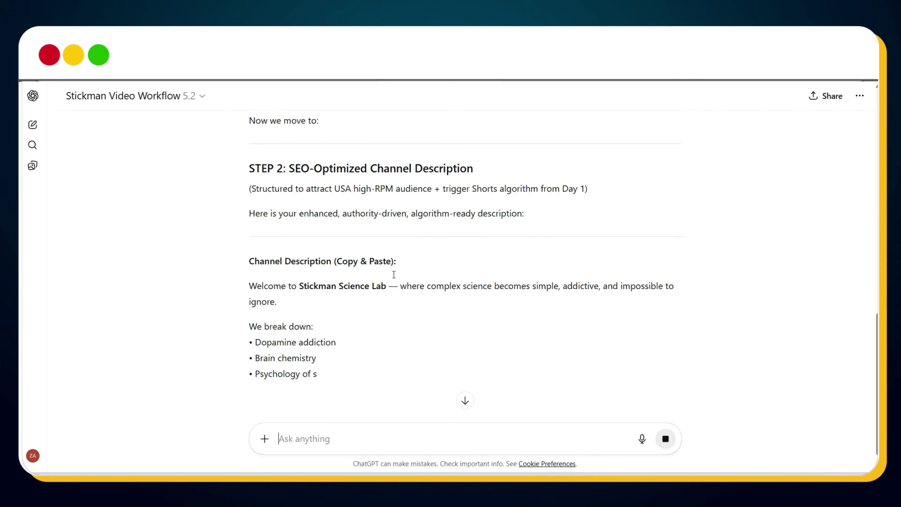
pyautogui.scroll(-1, 393, 274)
pyautogui.scroll(-5, 392, 275)
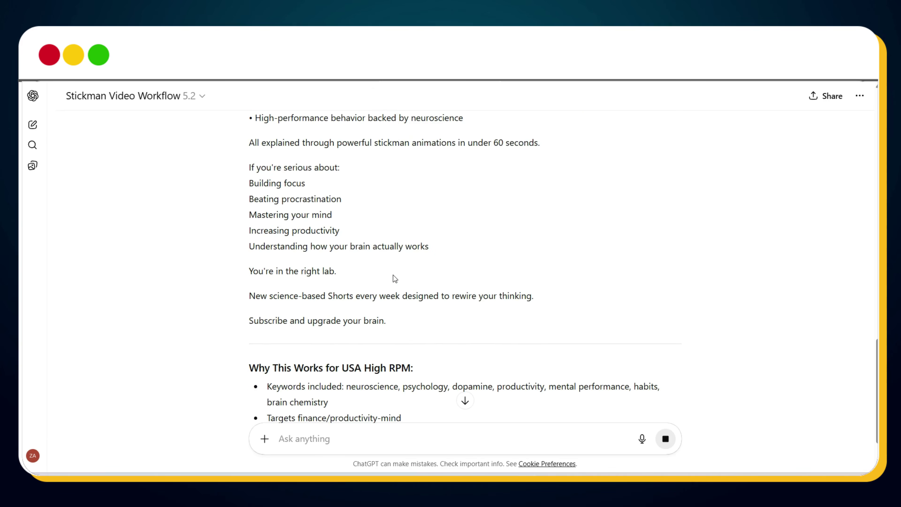
pyautogui.scroll(5, 393, 275)
pyautogui.scroll(-10, 692, 248)
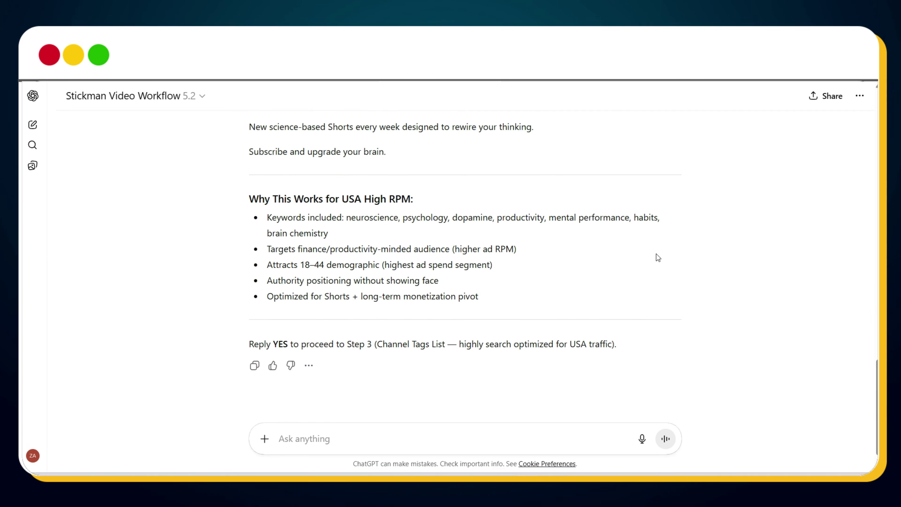
pyautogui.click(373, 450)
pyautogui.write('ye')
pyautogui.press('Return')
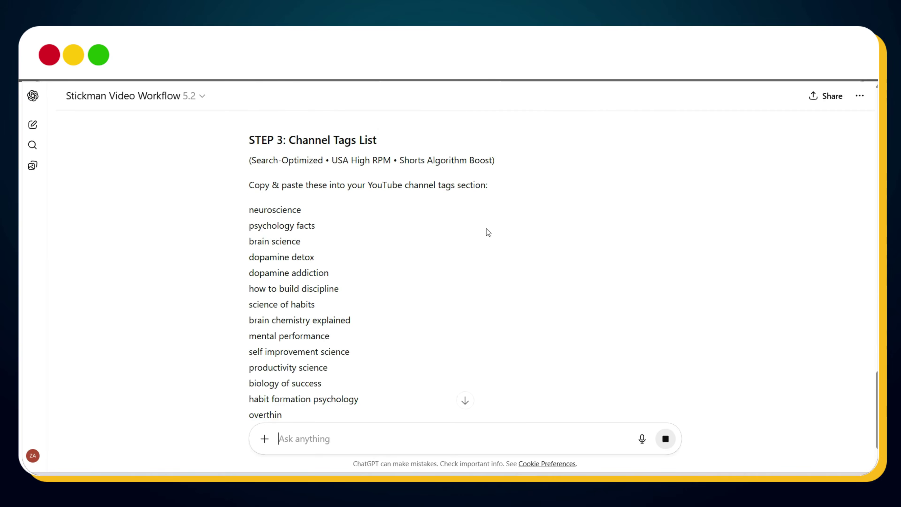
# Look over the suggested channel tags and reply yes to proceed to Step 4, the best channel category
pyautogui.scroll(-3, 489, 232)
pyautogui.scroll(-3, 489, 232)
pyautogui.scroll(-4, 486, 229)
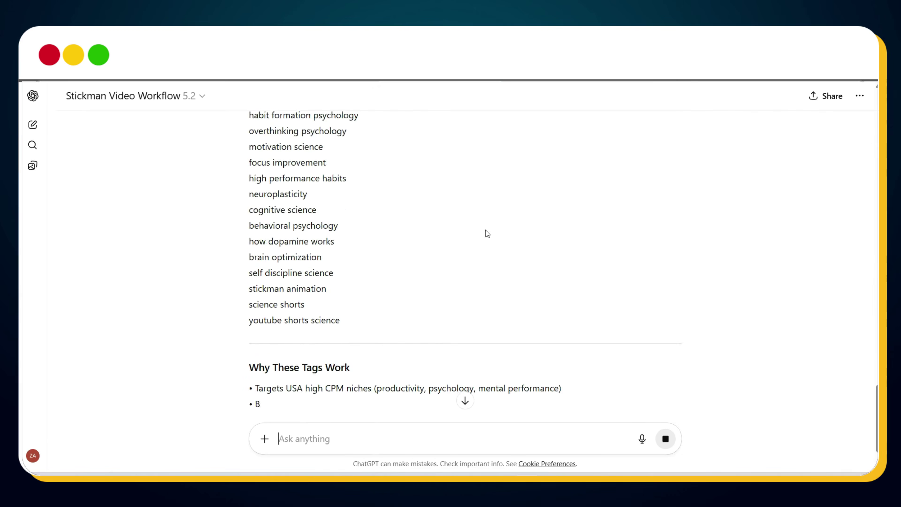
pyautogui.scroll(9, 485, 230)
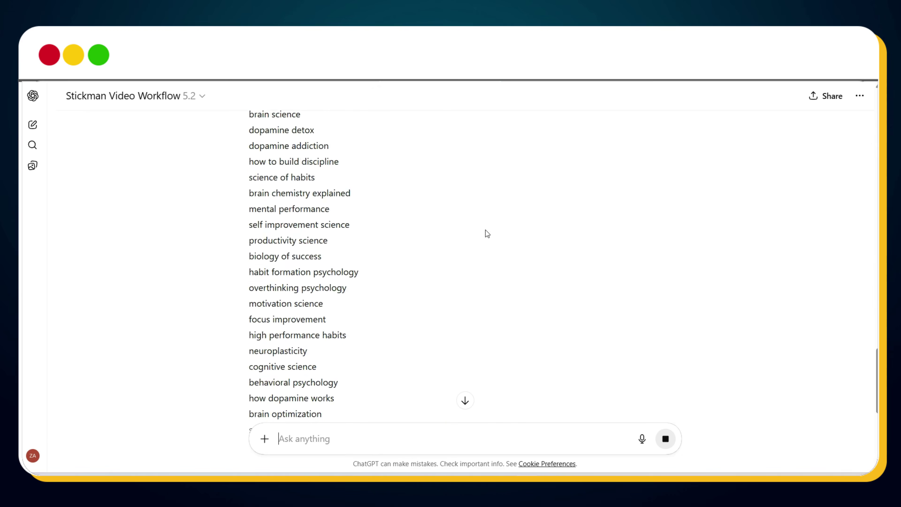
pyautogui.click(465, 400)
pyautogui.write('yes')
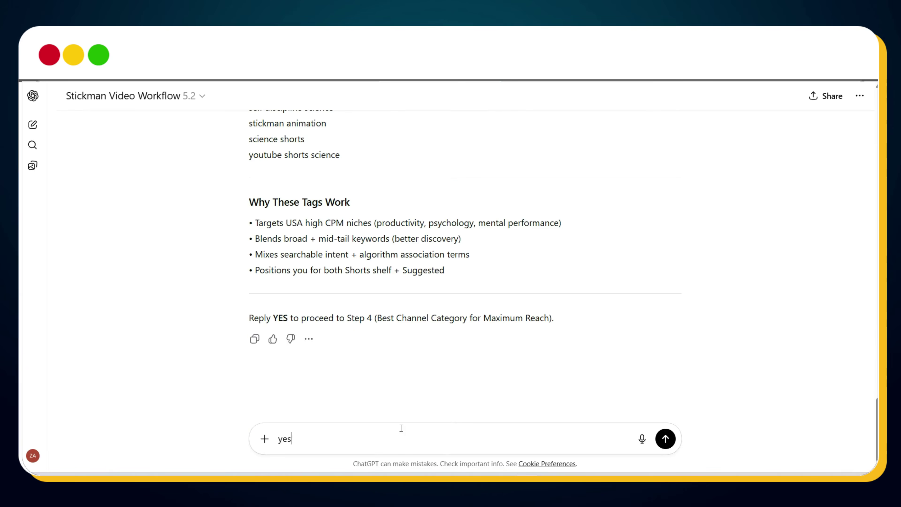
pyautogui.press('Return')
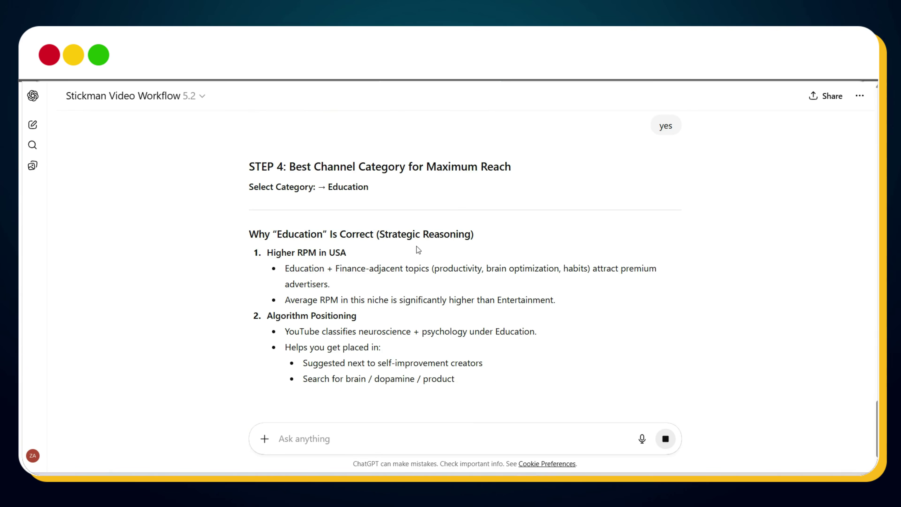
# Read through the category recommendation and request an eye-catching profile picture for the account that features a stickman
pyautogui.scroll(-2, 417, 246)
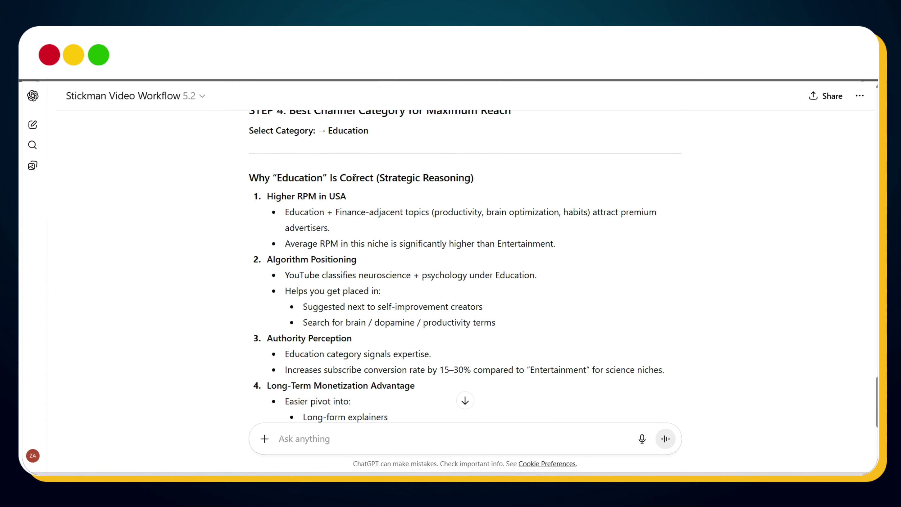
pyautogui.scroll(-7, 356, 199)
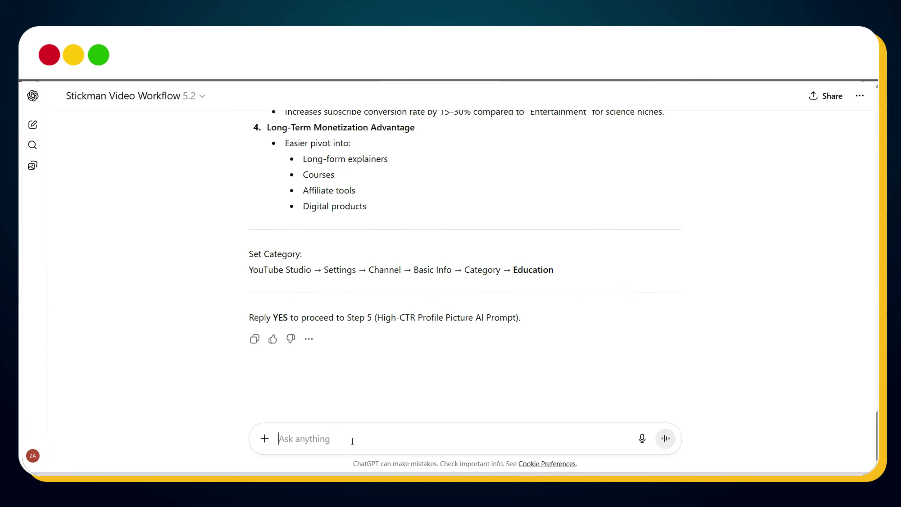
pyautogui.click(350, 420)
pyautogui.write('Plaese generate an eye catching profile picture for above ac')
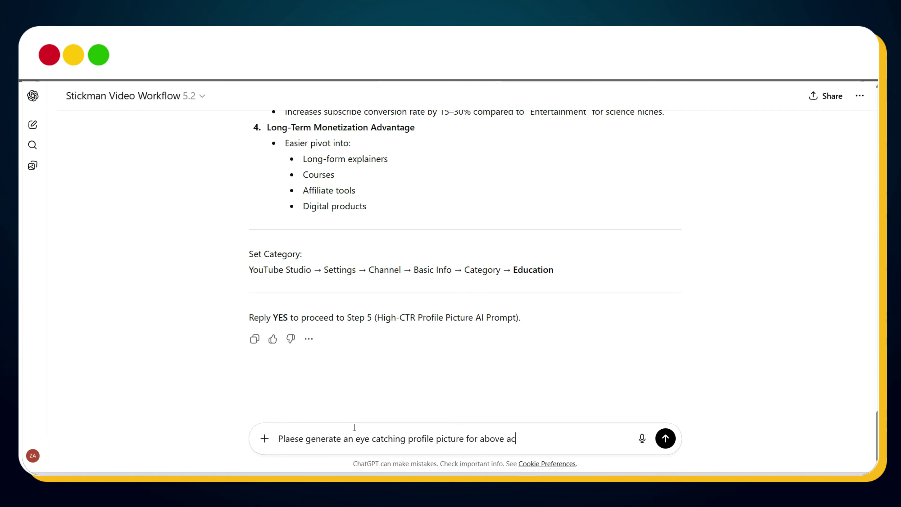
pyautogui.write('ture stickman in the profile picture')
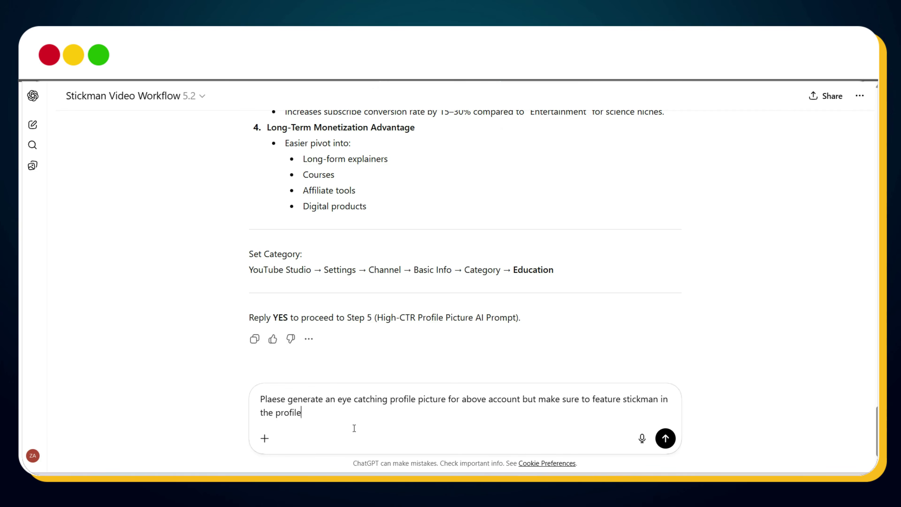
pyautogui.press('Return')
# Review the profile picture AI prompt and tell the chat to go ahead and generate the profile picture
pyautogui.scroll(-10, 422, 289)
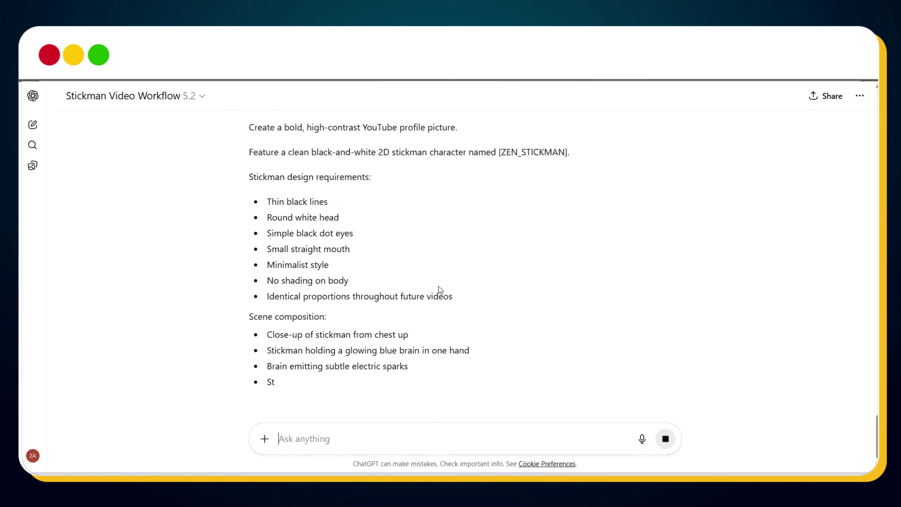
pyautogui.scroll(-10, 439, 286)
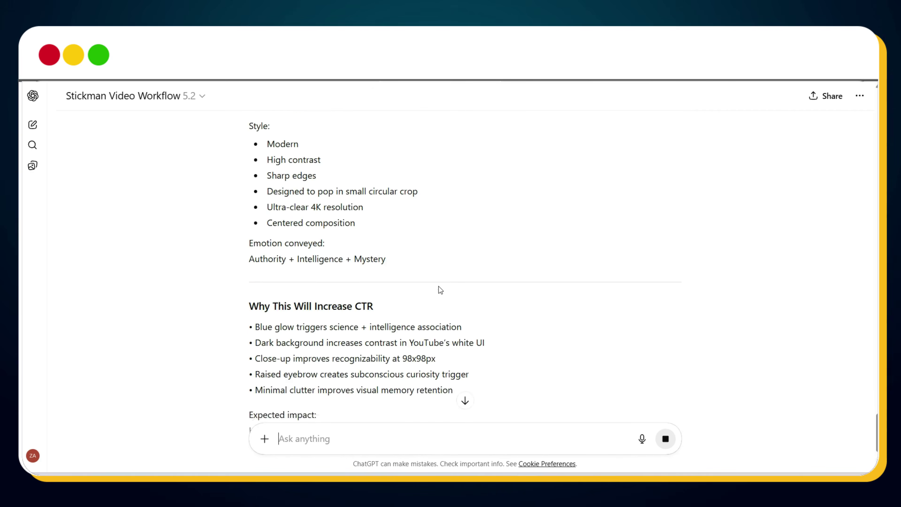
pyautogui.scroll(6, 446, 291)
pyautogui.scroll(10, 446, 291)
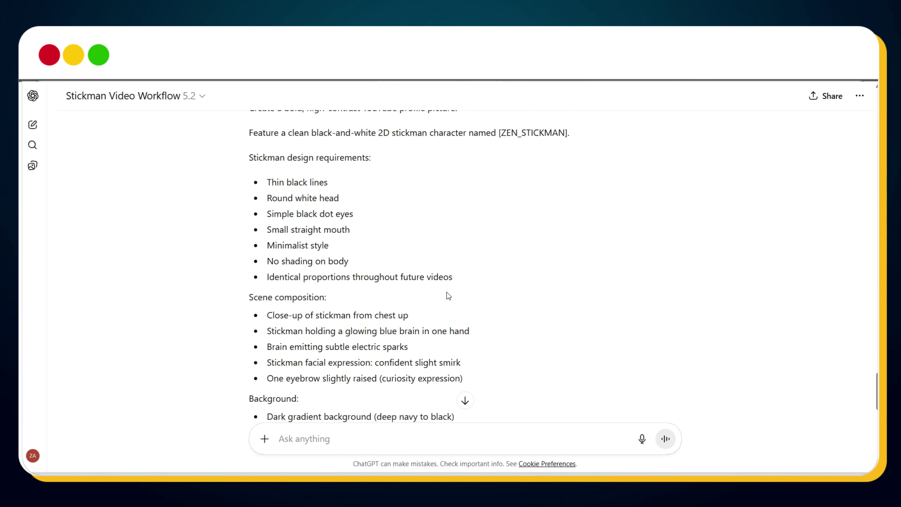
pyautogui.scroll(-2, 447, 291)
pyautogui.write('Go ahead and generate')
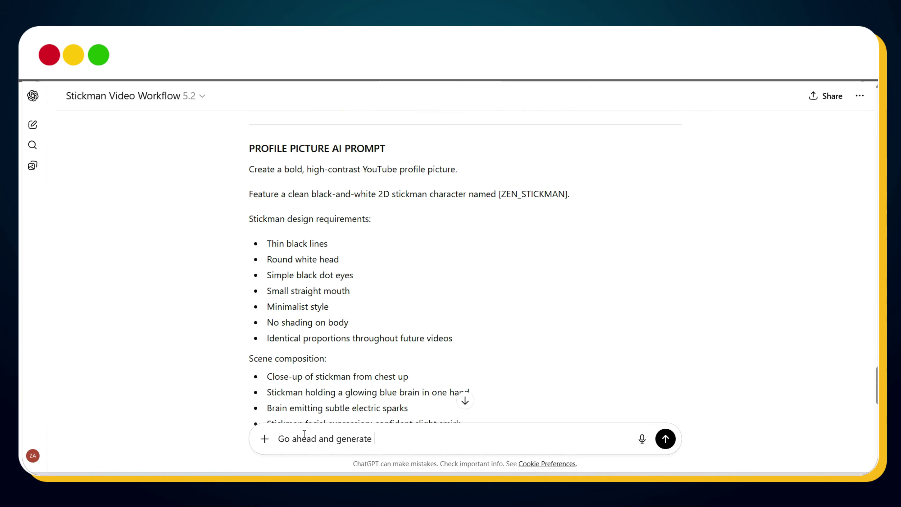
pyautogui.write(' profile picture')
pyautogui.press('Return')
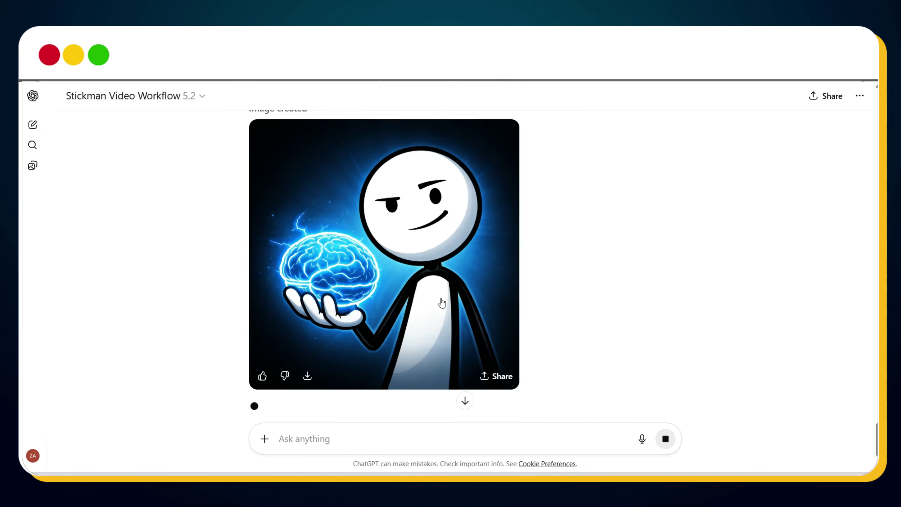
# Ask for Step 6, generating a cover image for the channel that features the stickman and the channel name
pyautogui.scroll(2, 457, 291)
pyautogui.write('Go')
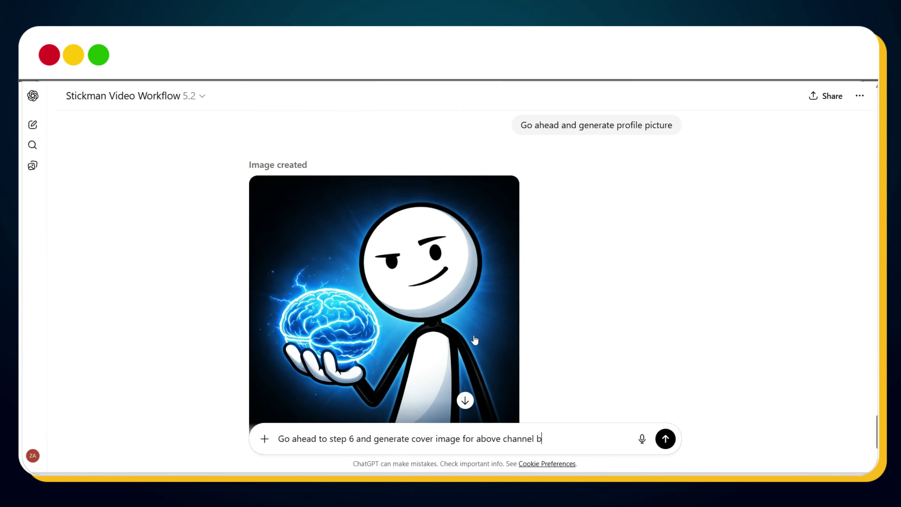
pyautogui.write('ature stick')
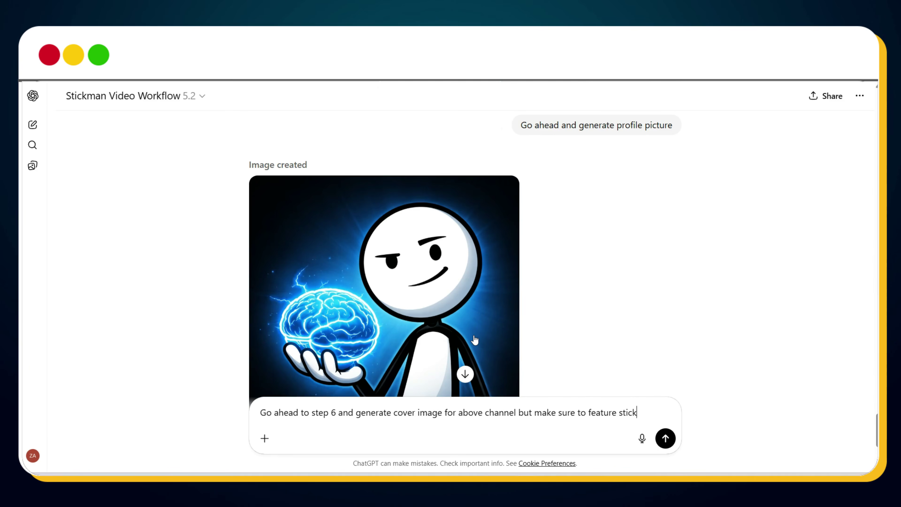
pyautogui.write('man and channel name in cover imag')
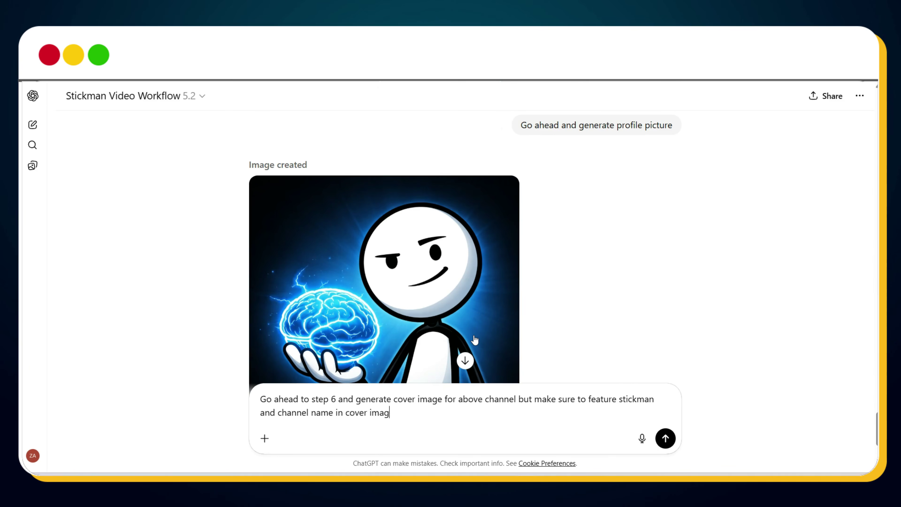
pyautogui.write('e')
pyautogui.press('Return')
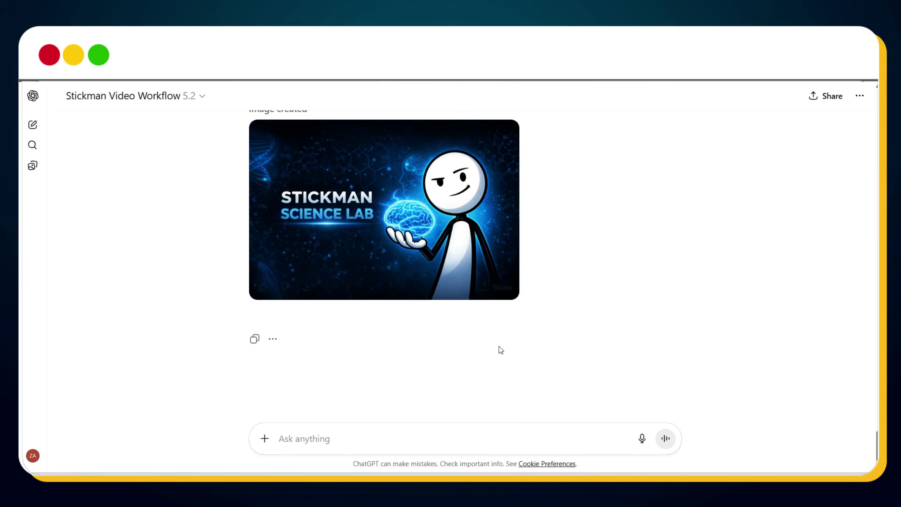
# Check the generated cover image and ask the chat to go to step 7
pyautogui.scroll(2, 493, 369)
pyautogui.click(454, 441)
pyautogui.write('go to step 7')
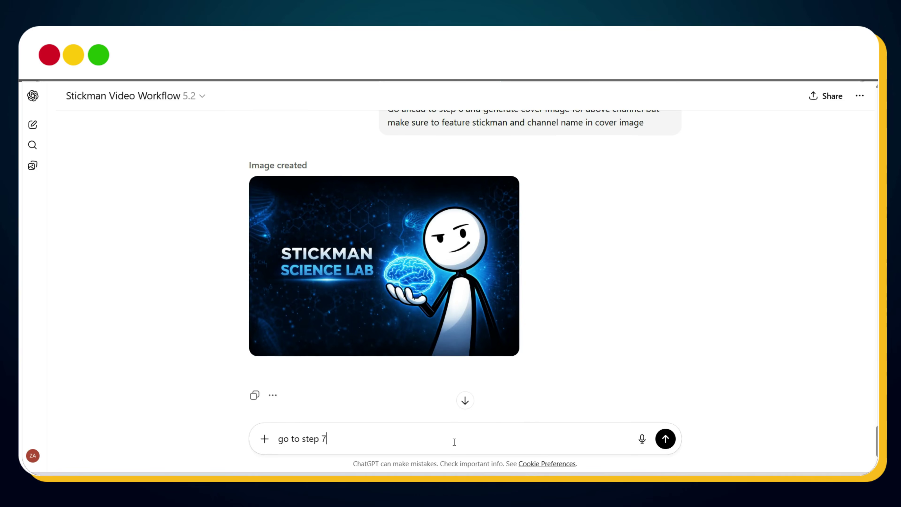
pyautogui.press('Return')
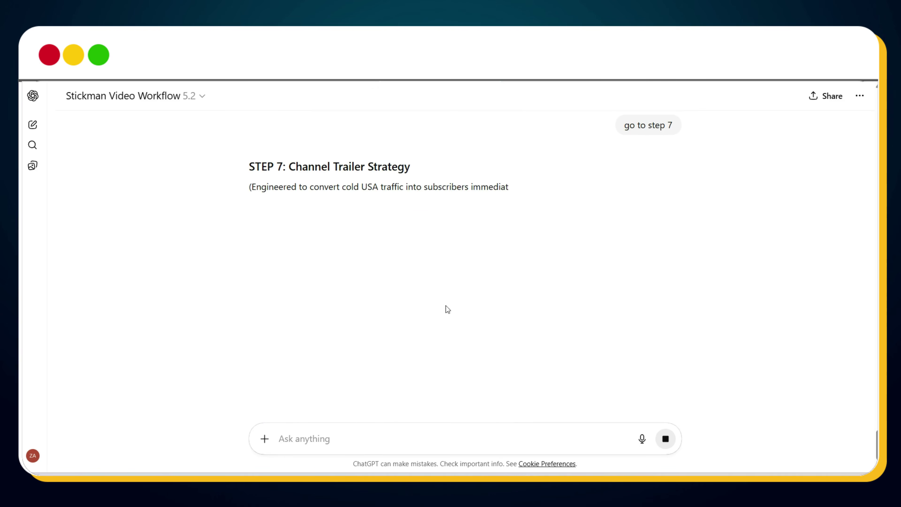
# Read through the channel trailer strategy and reply yes to get Step 8, the Shorts-First vs Hybrid Launch Strategy
pyautogui.scroll(-4, 453, 279)
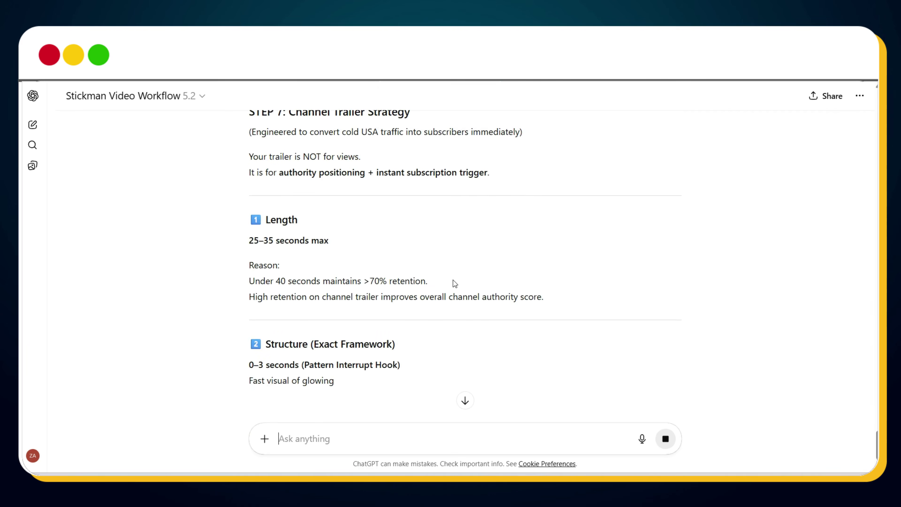
pyautogui.scroll(-5, 453, 280)
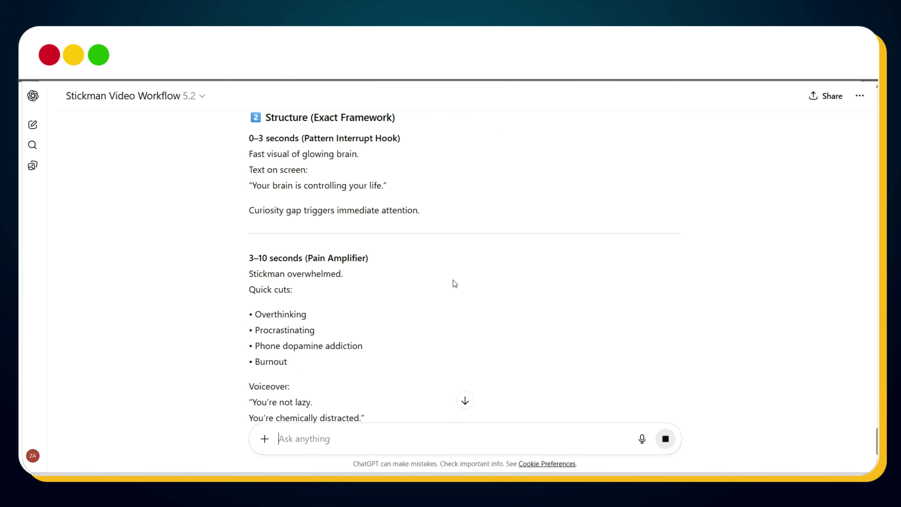
pyautogui.scroll(-3, 453, 280)
pyautogui.scroll(-8, 453, 279)
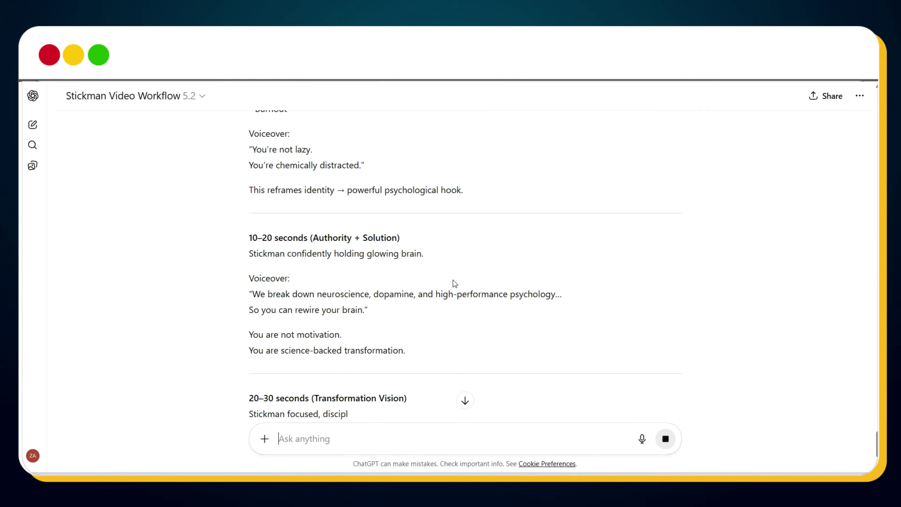
pyautogui.scroll(-10, 453, 279)
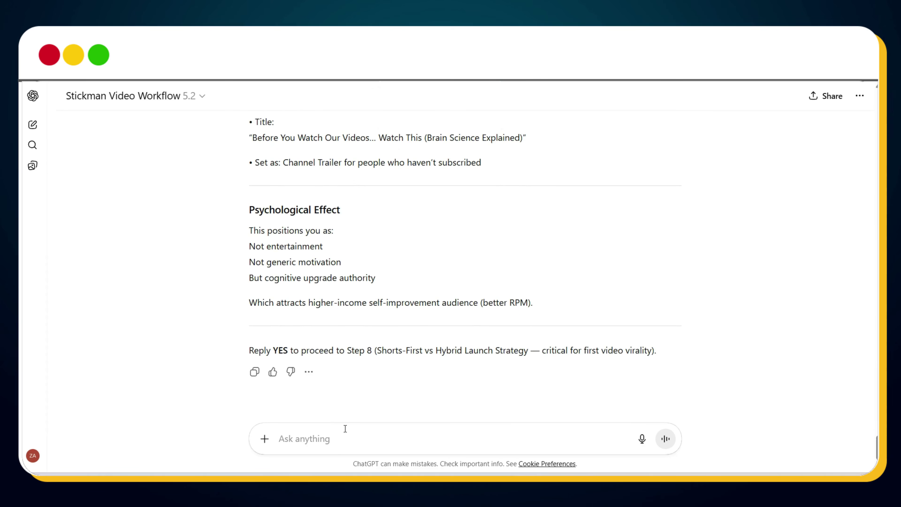
pyautogui.write('yes')
pyautogui.press('Return')
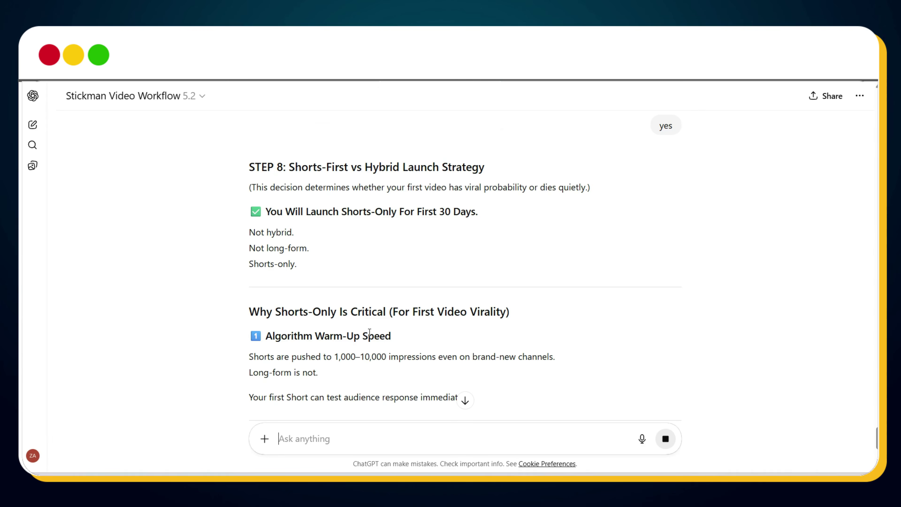
pyautogui.scroll(-2, 369, 332)
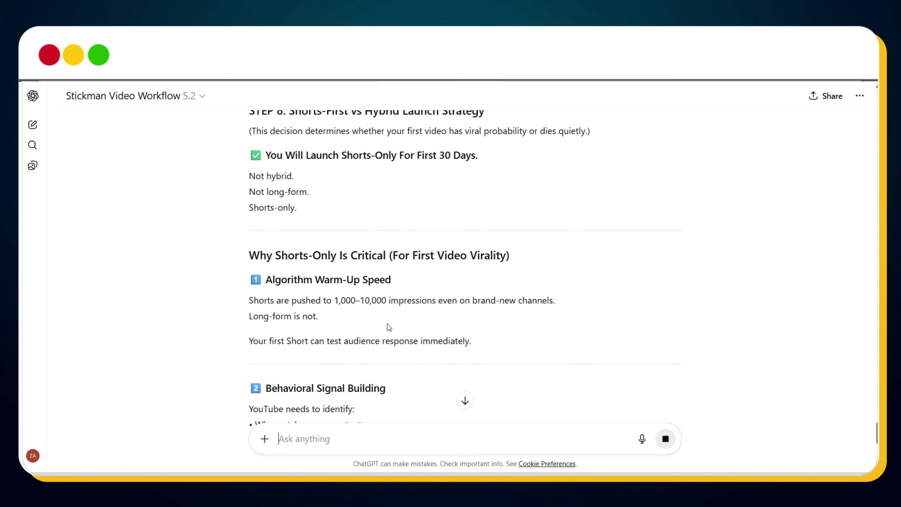
# Read through the Shorts-only launch strategy and reply Yes to get Step 9, the First 5 Video Topic Strategy
pyautogui.scroll(-2, 389, 327)
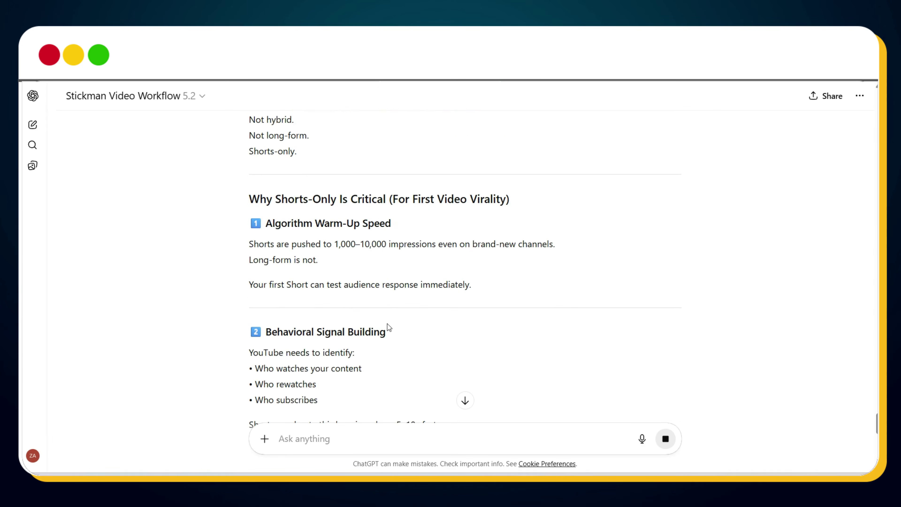
pyautogui.scroll(-6, 449, 300)
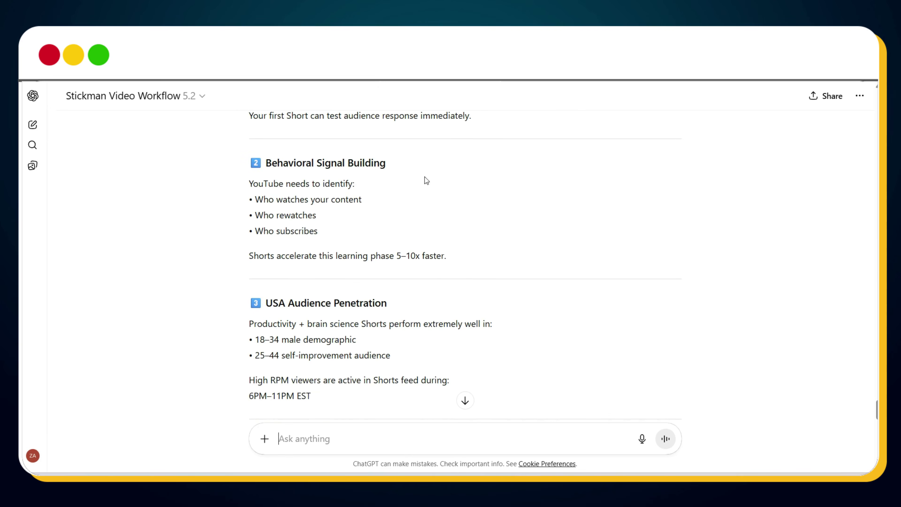
pyautogui.scroll(-4, 437, 183)
pyautogui.scroll(-6, 437, 182)
pyautogui.scroll(-8, 364, 288)
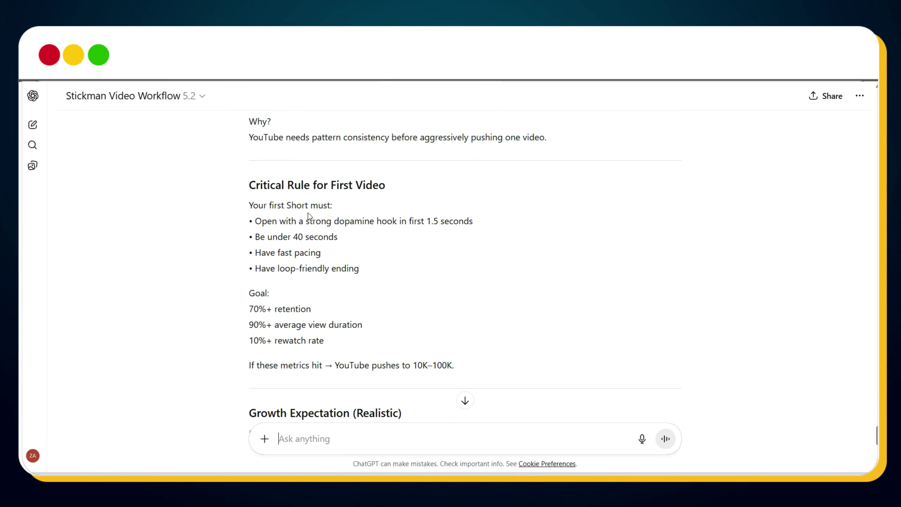
pyautogui.scroll(-8, 347, 216)
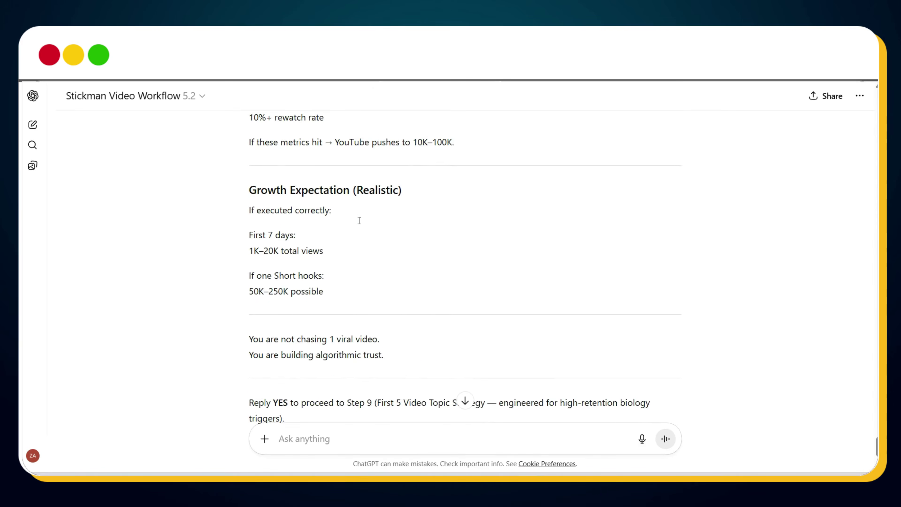
pyautogui.scroll(-3, 359, 221)
pyautogui.write('Yes')
pyautogui.press('Return')
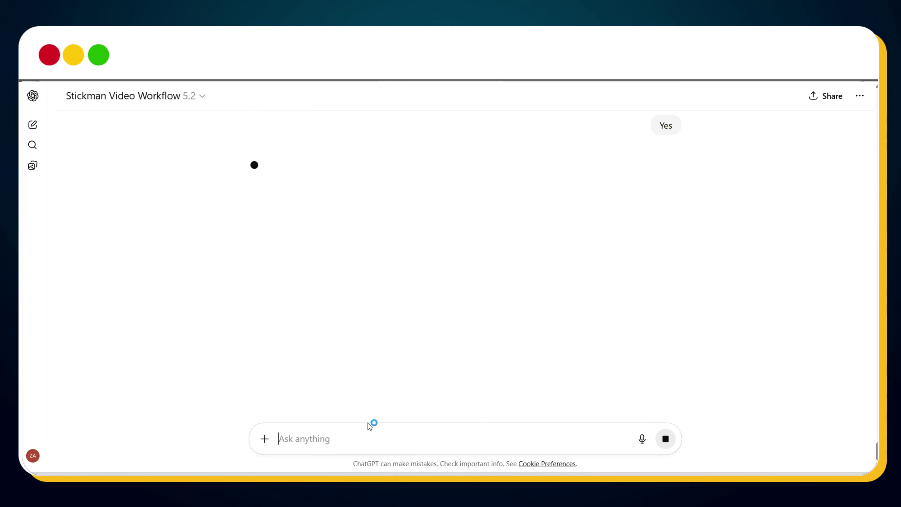
# Review the first five video topics and target metrics, and reply Yes to get Step 10, the Exact Upload Timing Strategy
pyautogui.scroll(-12, 346, 248)
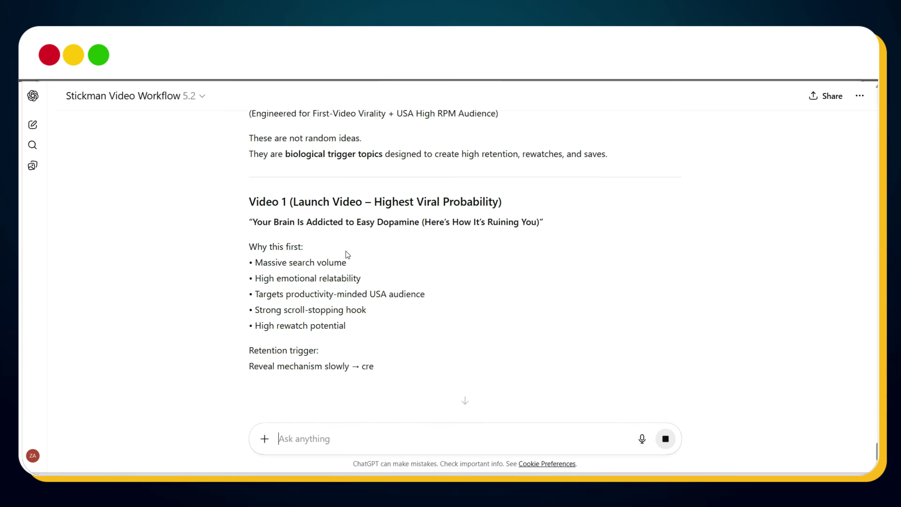
pyautogui.scroll(-10, 348, 242)
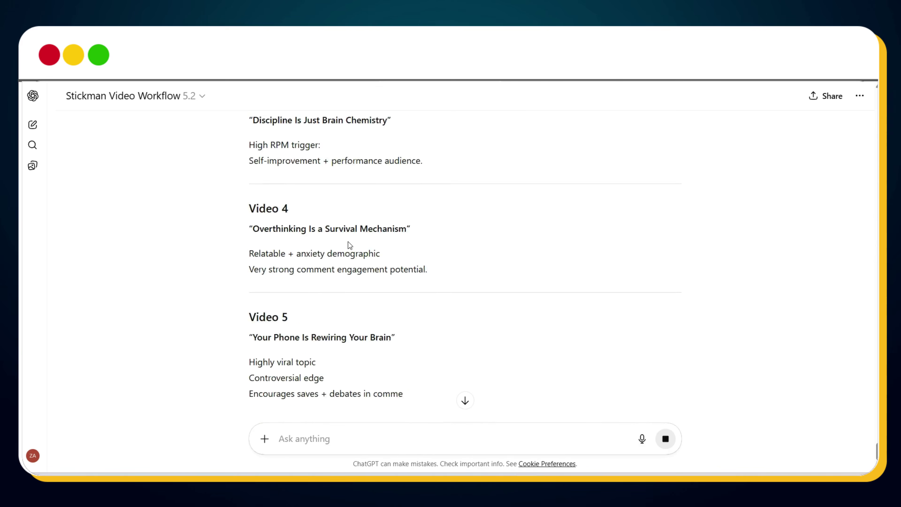
pyautogui.scroll(-6, 363, 206)
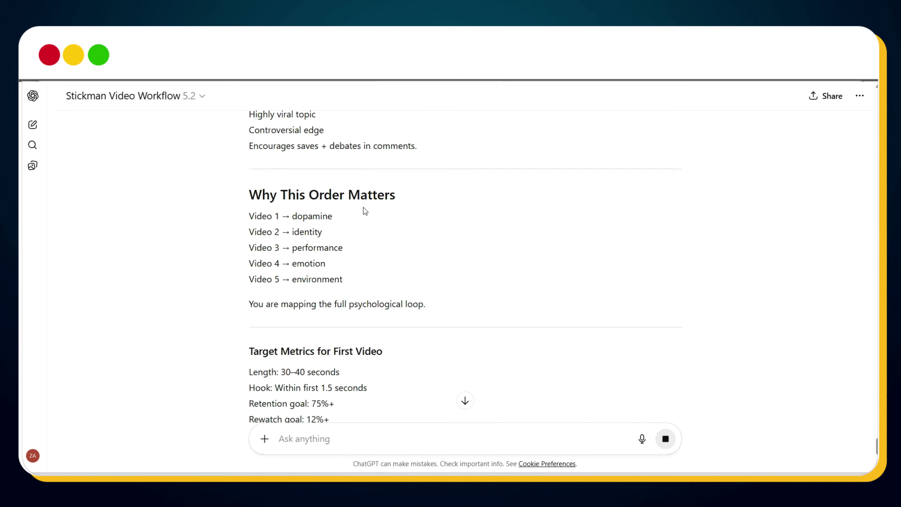
pyautogui.write('Yes')
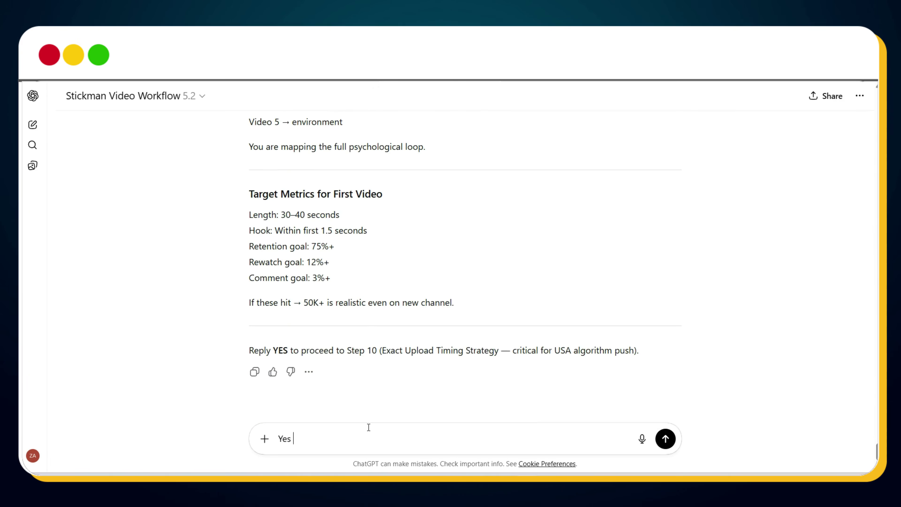
pyautogui.press('Return')
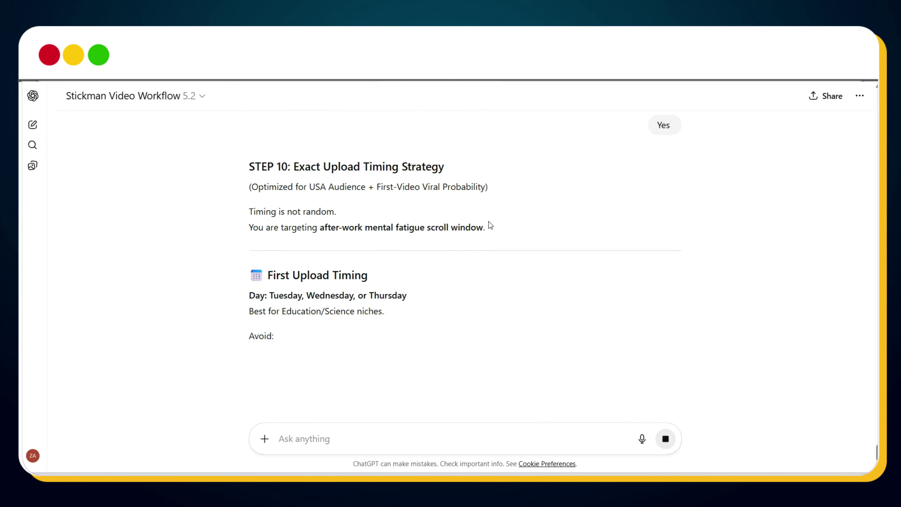
# Read the upload timing strategy, covering upload days and times, the first 7 days schedule, expected behavior and the critical rule
pyautogui.scroll(-4, 489, 227)
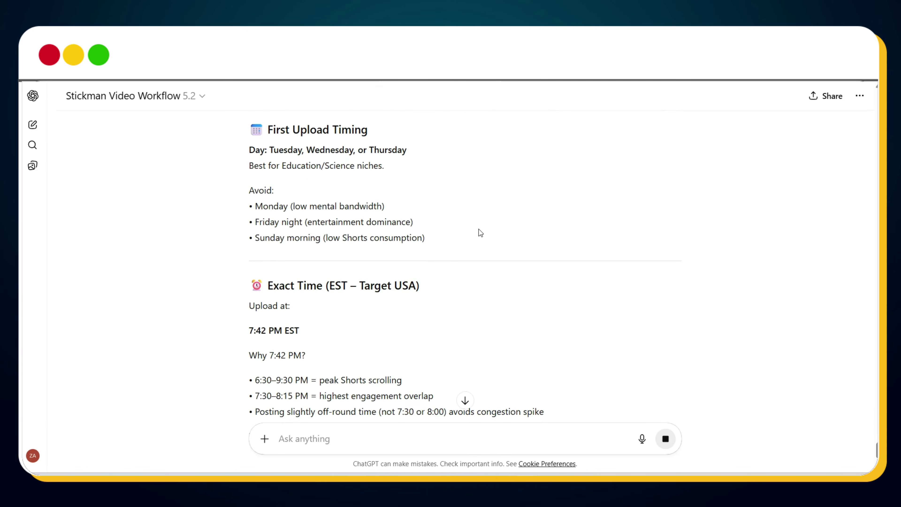
pyautogui.scroll(-2, 479, 230)
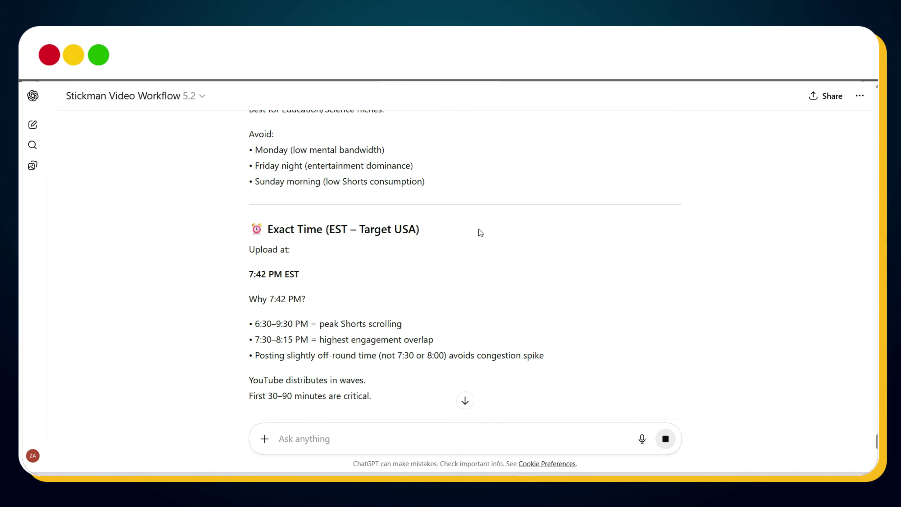
pyautogui.scroll(-3, 478, 229)
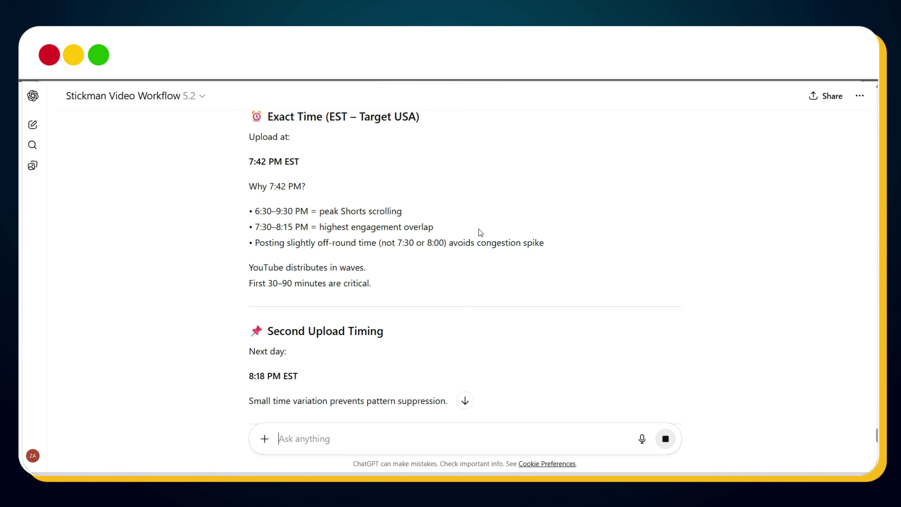
pyautogui.scroll(-3, 479, 231)
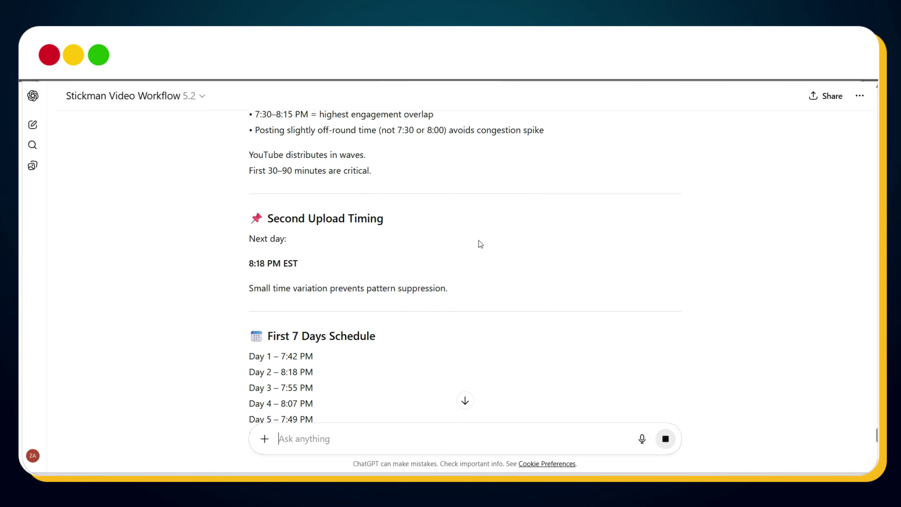
pyautogui.scroll(-2, 478, 241)
pyautogui.scroll(-1, 478, 240)
pyautogui.scroll(1, 479, 240)
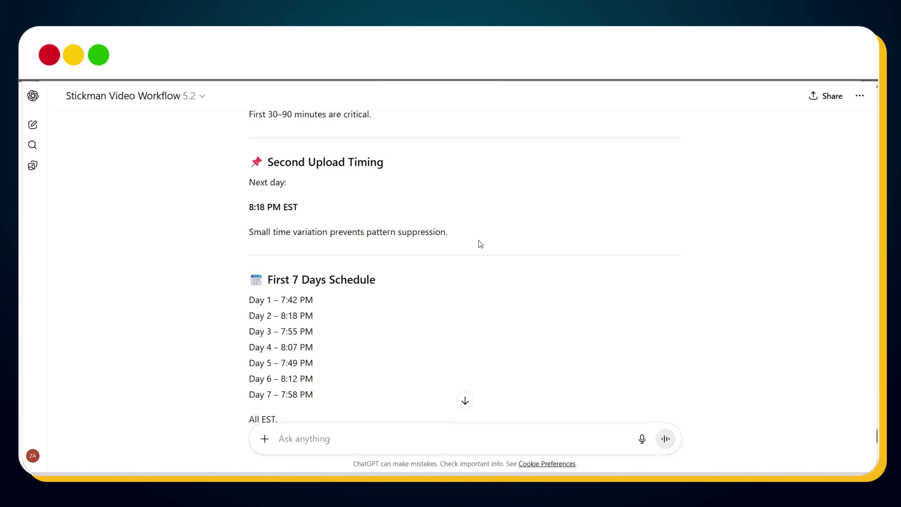
pyautogui.scroll(-8, 479, 240)
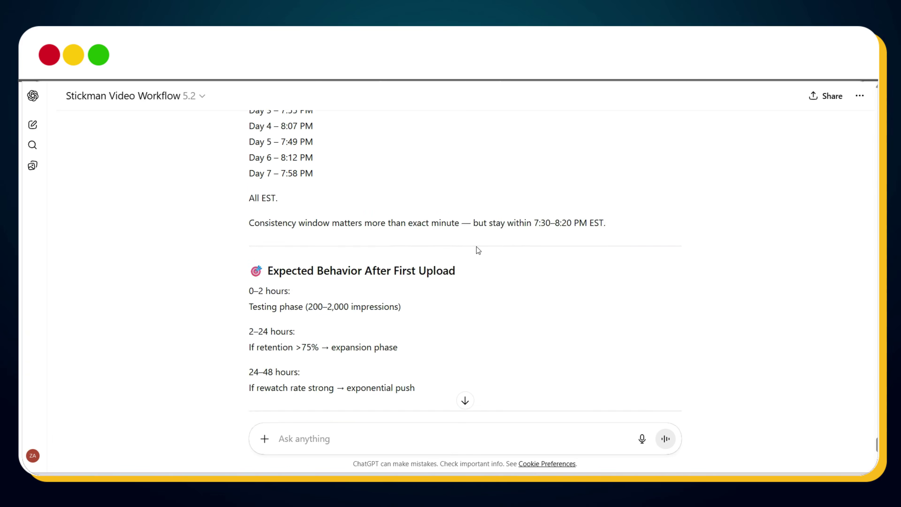
pyautogui.scroll(-2, 476, 247)
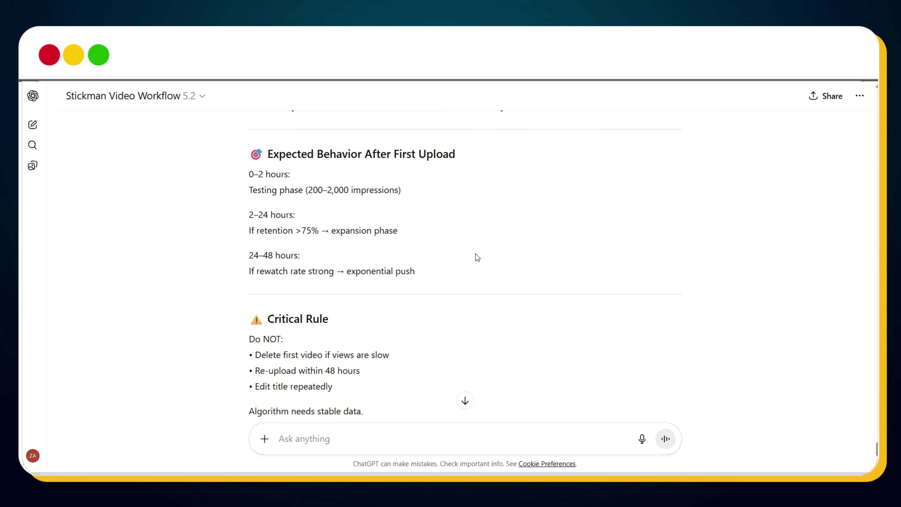
pyautogui.scroll(-4, 472, 240)
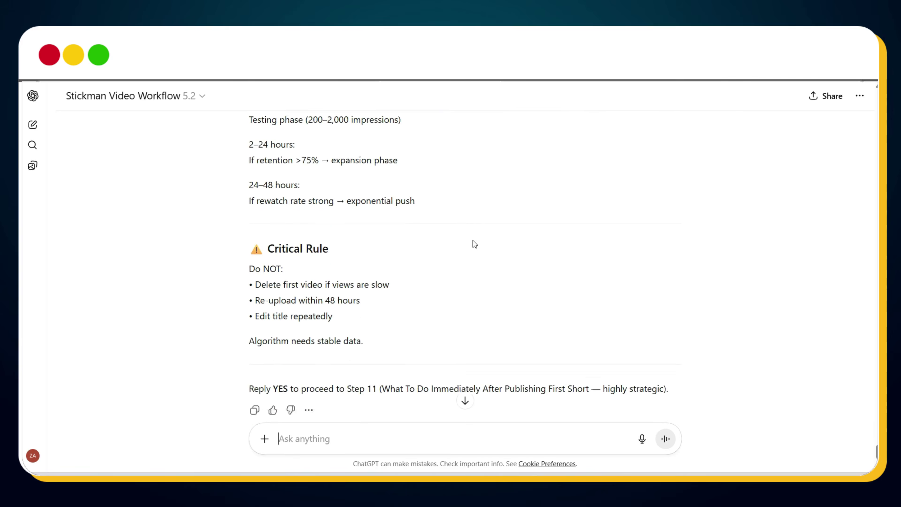
# Reply Yes to get Step 11, What To Do Immediately After Publishing First Short
pyautogui.click(379, 441)
pyautogui.write('Yes')
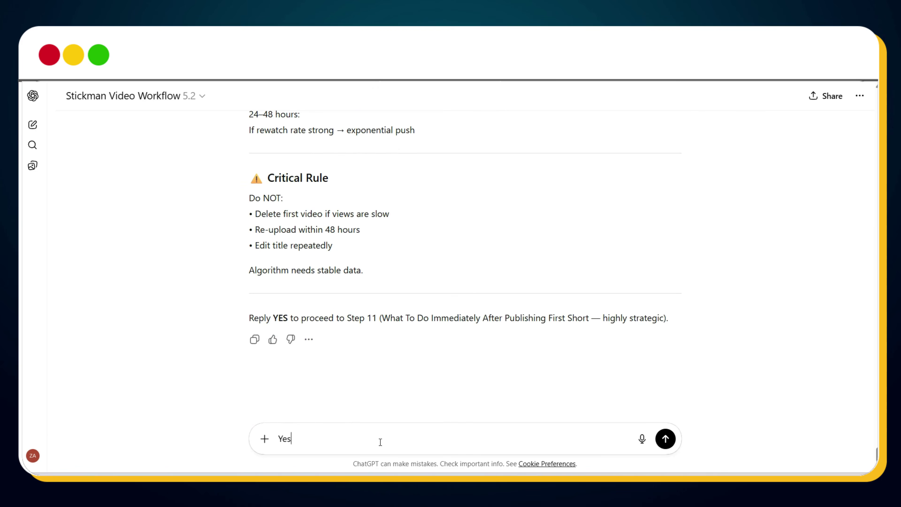
pyautogui.press('Return')
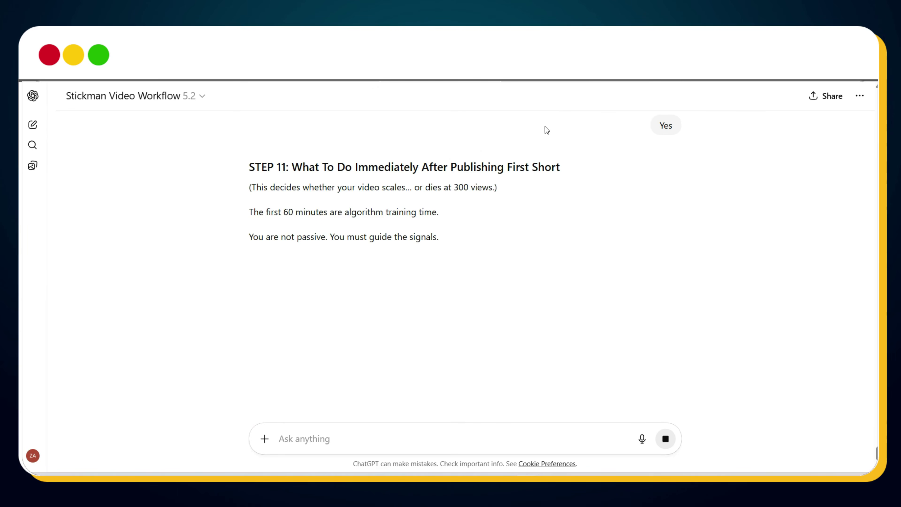
# Read the post-publishing advice and reply yes to get Step 12, What NOT To Do After Publishing
pyautogui.scroll(-2, 520, 209)
pyautogui.scroll(2, 520, 213)
pyautogui.scroll(-4, 427, 245)
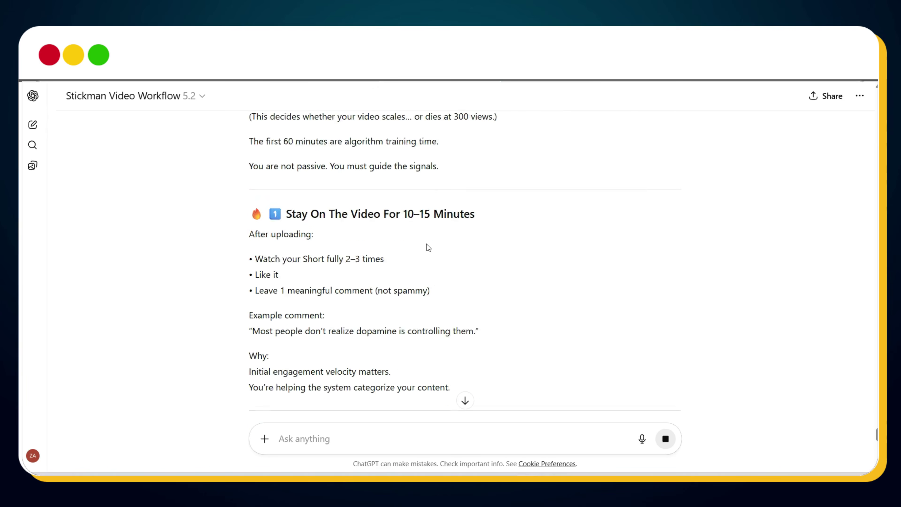
pyautogui.scroll(-15, 427, 245)
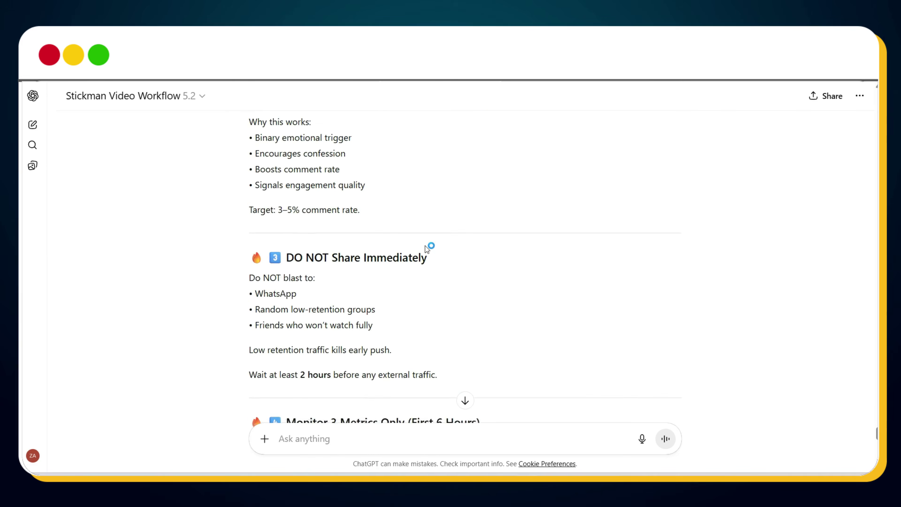
pyautogui.scroll(-17, 427, 248)
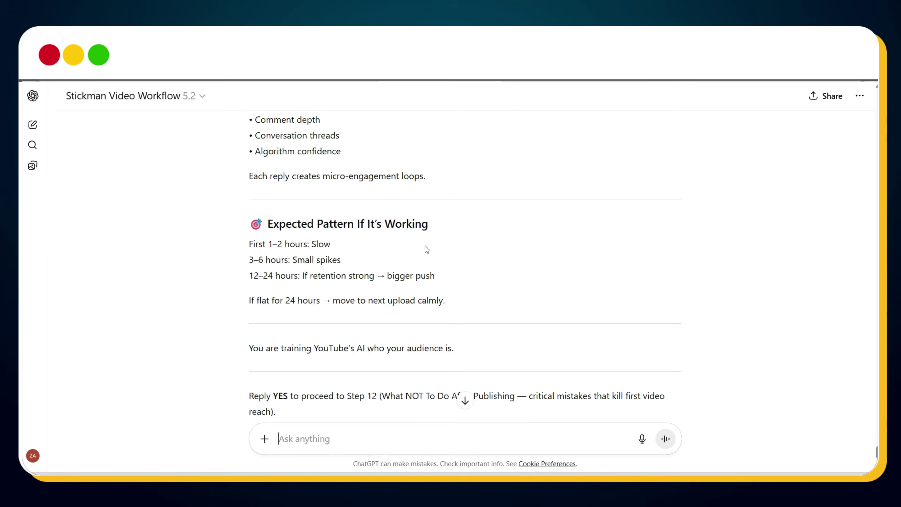
pyautogui.write('yes')
pyautogui.press('Return')
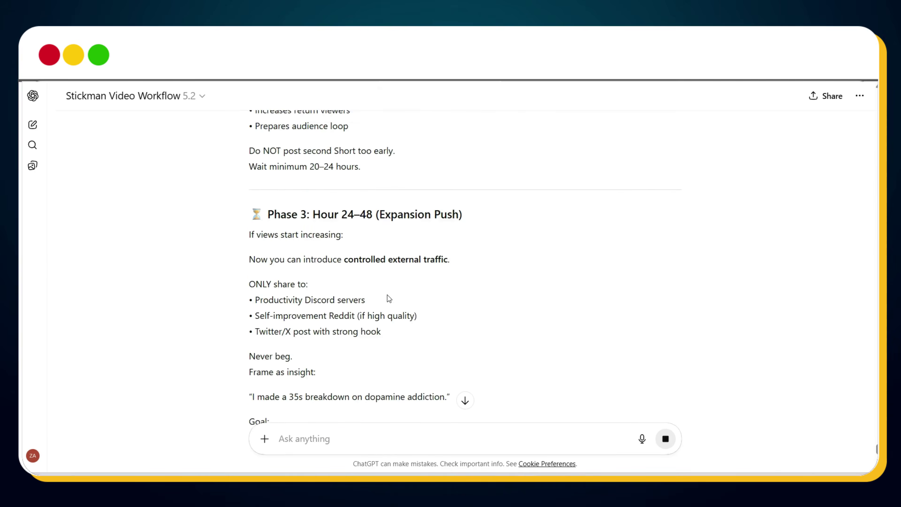
# Check the expansion push, viral metrics and flatline advice, and reply yes to get Step 14, How To Trigger Browse + Suggested Early
pyautogui.scroll(-2, 387, 294)
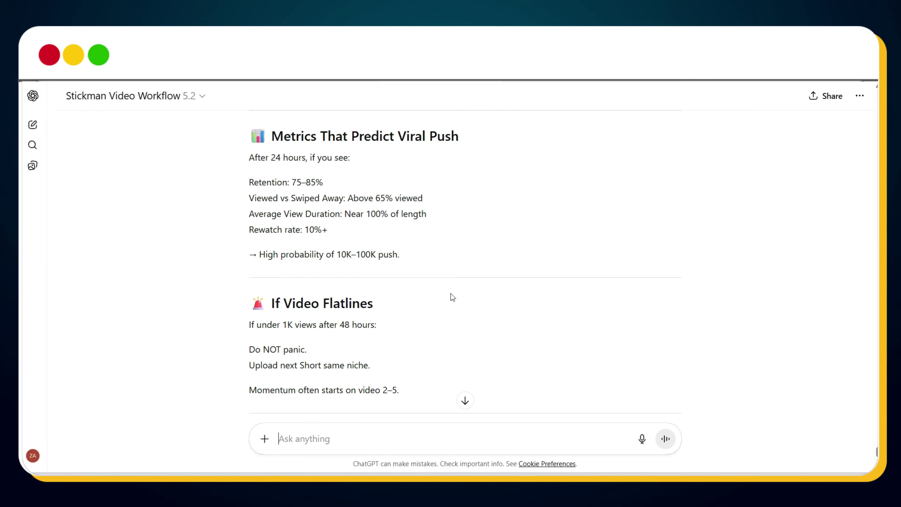
pyautogui.scroll(-5, 521, 290)
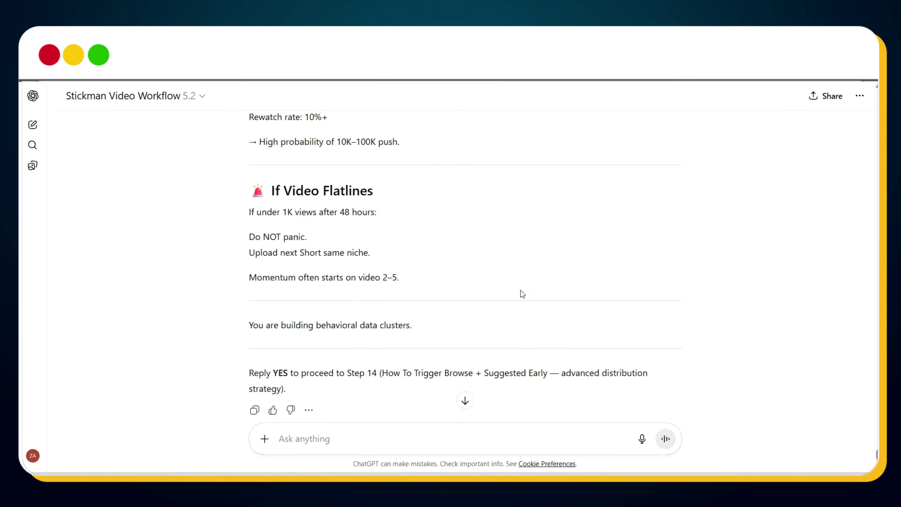
pyautogui.write('yes')
pyautogui.press('Return')
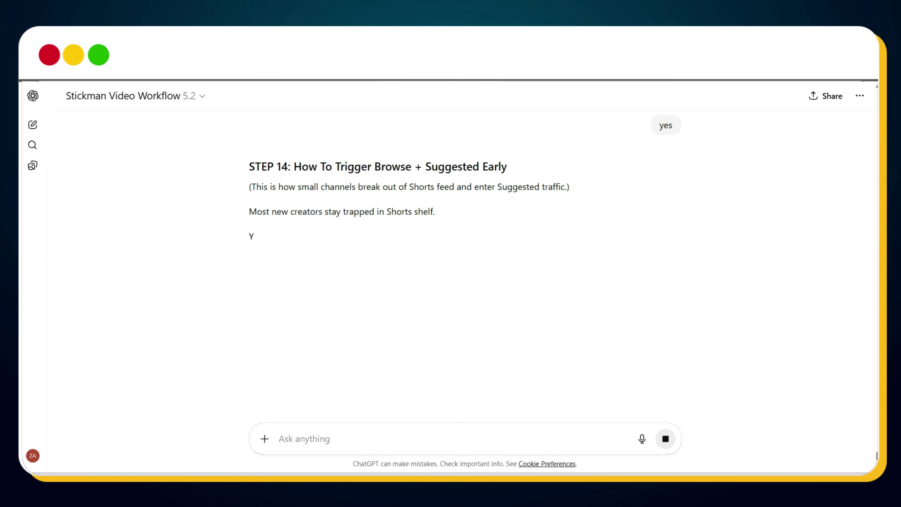
# Read through Steps 14 to 17, from triggering Browse and Suggested early to the expected growth timeline
pyautogui.scroll(-1, 454, 209)
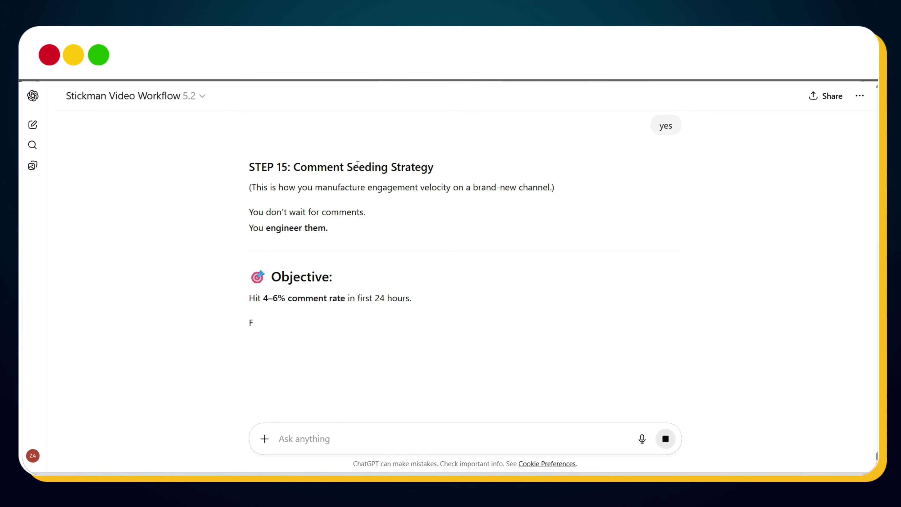
pyautogui.scroll(-2, 358, 164)
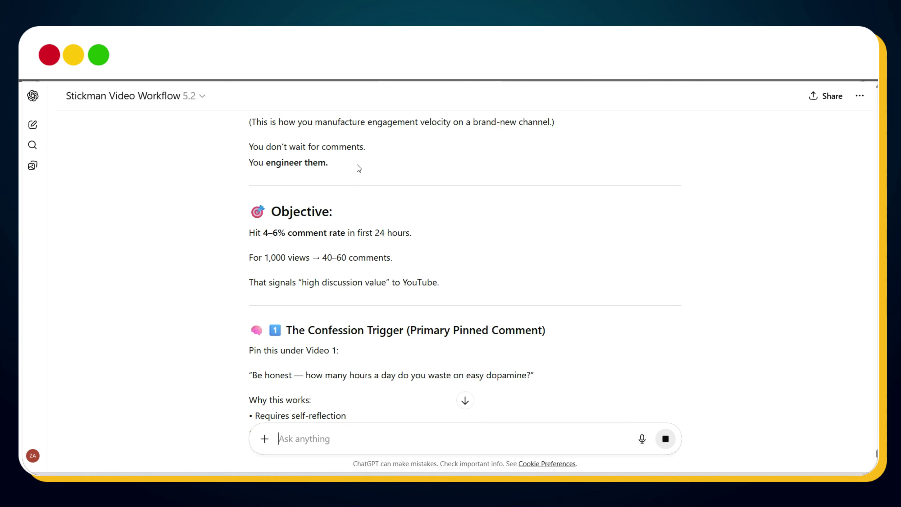
pyautogui.scroll(-2, 356, 164)
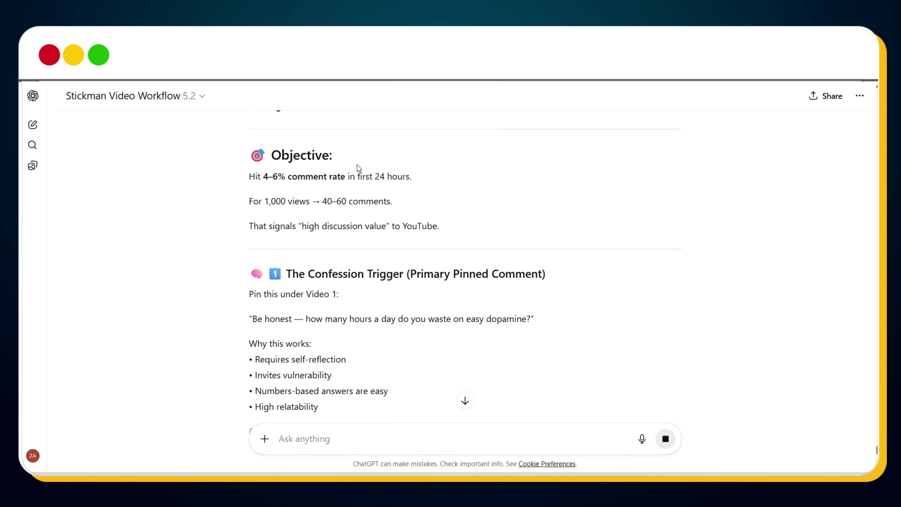
pyautogui.scroll(-2, 356, 164)
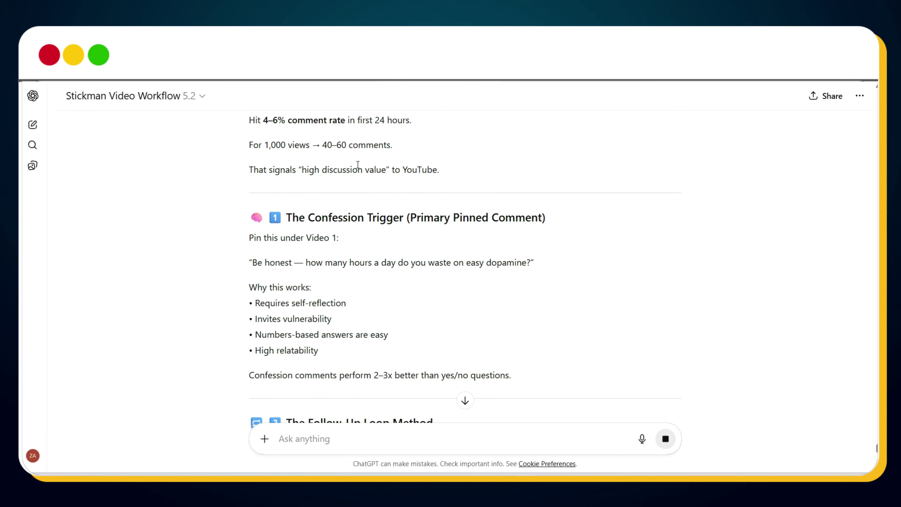
pyautogui.scroll(-8, 357, 164)
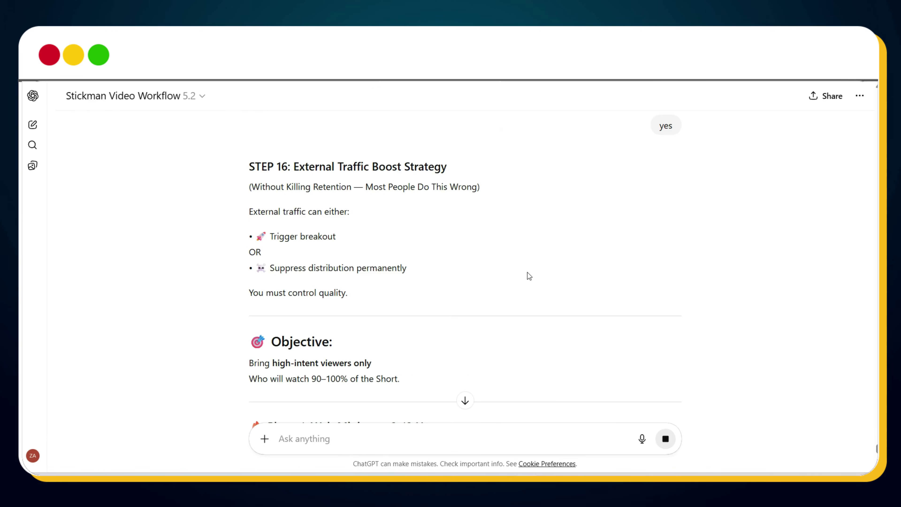
pyautogui.scroll(-4, 527, 272)
pyautogui.scroll(-4, 527, 272)
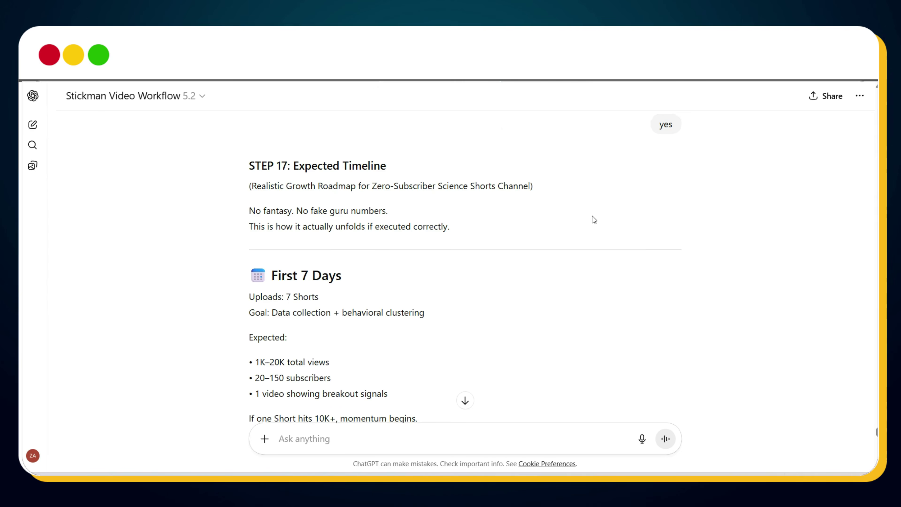
pyautogui.scroll(-3, 592, 215)
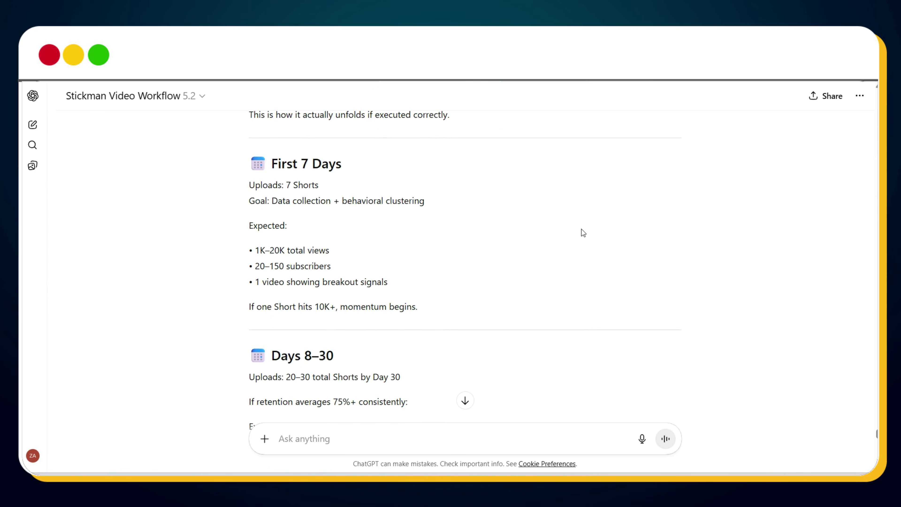
pyautogui.scroll(-5, 581, 229)
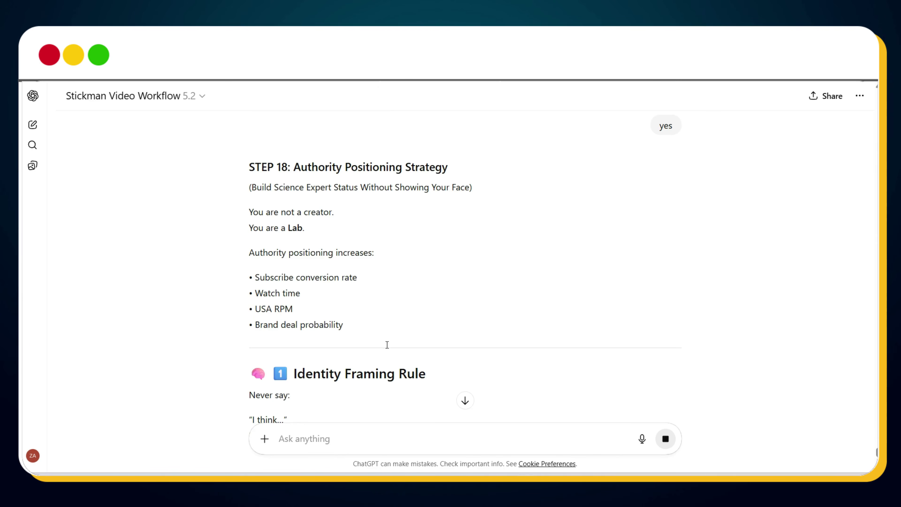
# Read Step 18, Authority Positioning Strategy, including its Identity Framing Rule
pyautogui.scroll(-5, 345, 242)
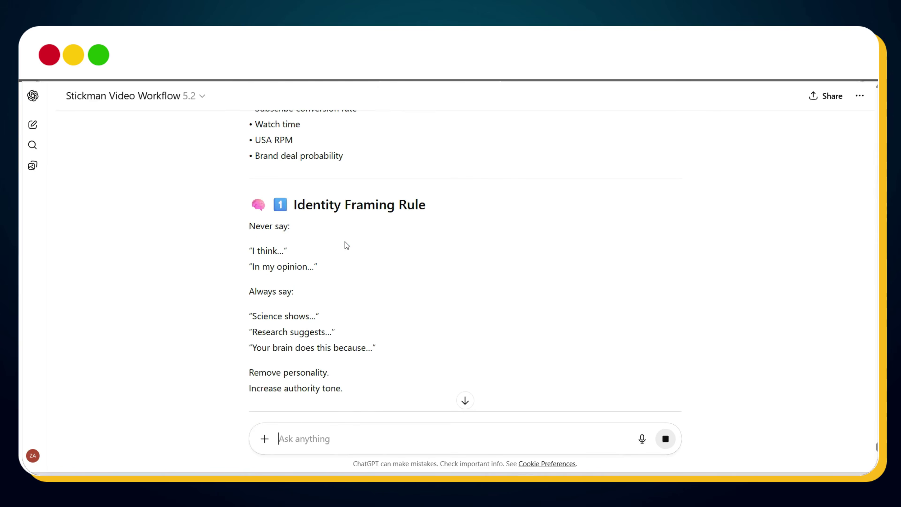
pyautogui.scroll(-5, 344, 242)
pyautogui.scroll(-2, 344, 241)
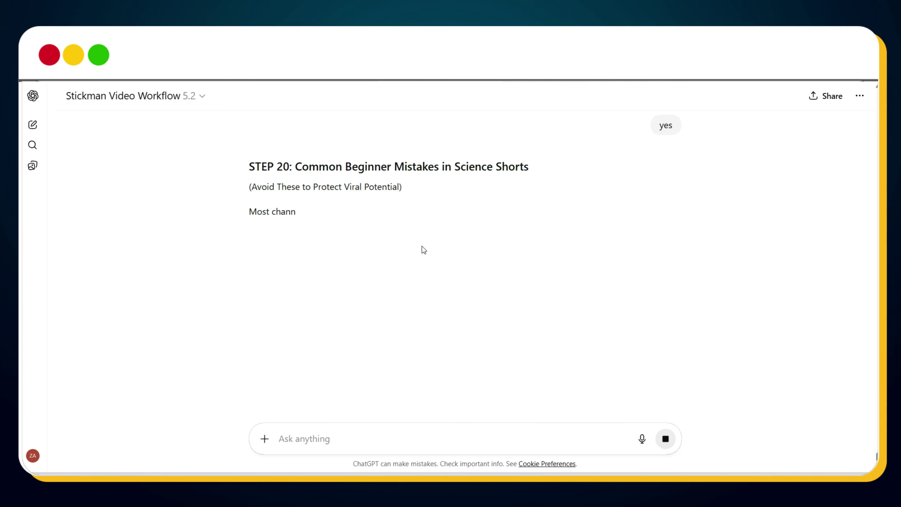
# Read through Step 20, Common Beginner Mistakes in Science Shorts, from the first mistake down to the Final Reality section
pyautogui.scroll(-1, 422, 246)
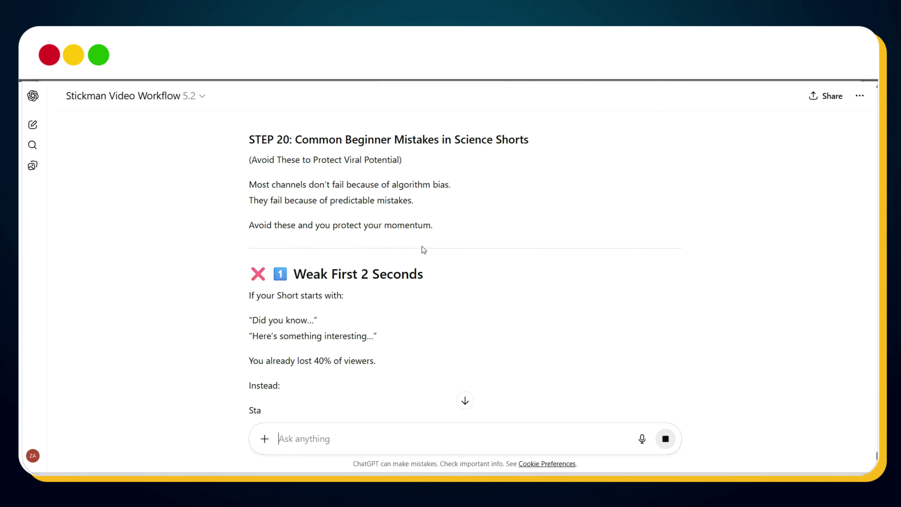
pyautogui.scroll(-2, 423, 246)
pyautogui.scroll(2, 422, 246)
pyautogui.scroll(-3, 422, 246)
pyautogui.scroll(-1, 424, 249)
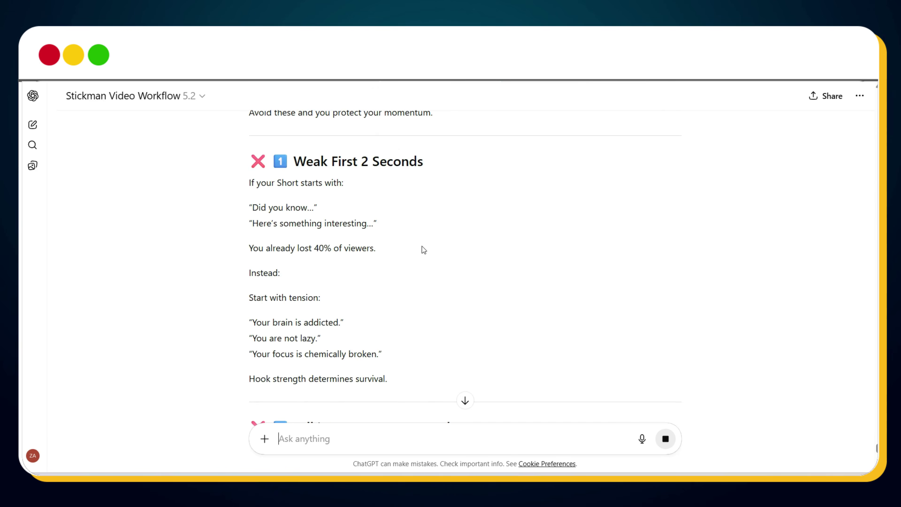
pyautogui.scroll(-6, 424, 250)
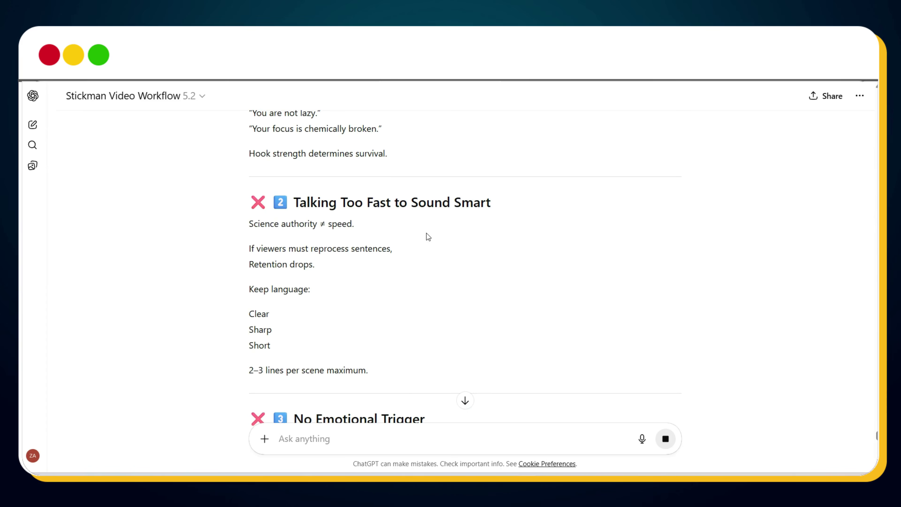
pyautogui.scroll(-13, 428, 238)
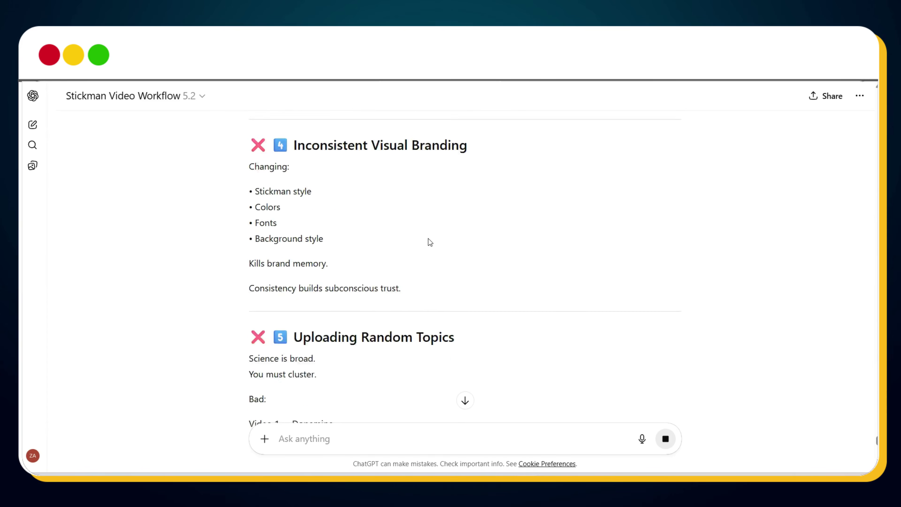
pyautogui.scroll(-3, 427, 239)
pyautogui.scroll(-3, 427, 238)
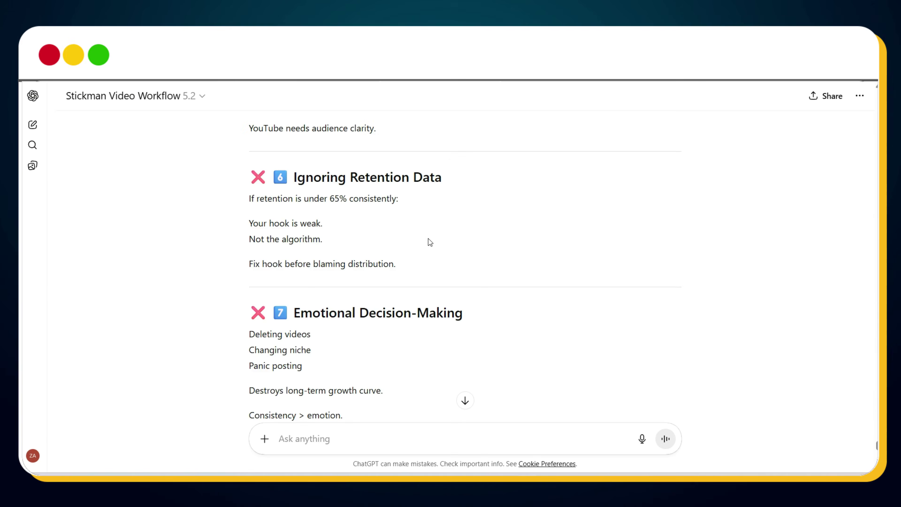
pyautogui.scroll(-5, 427, 238)
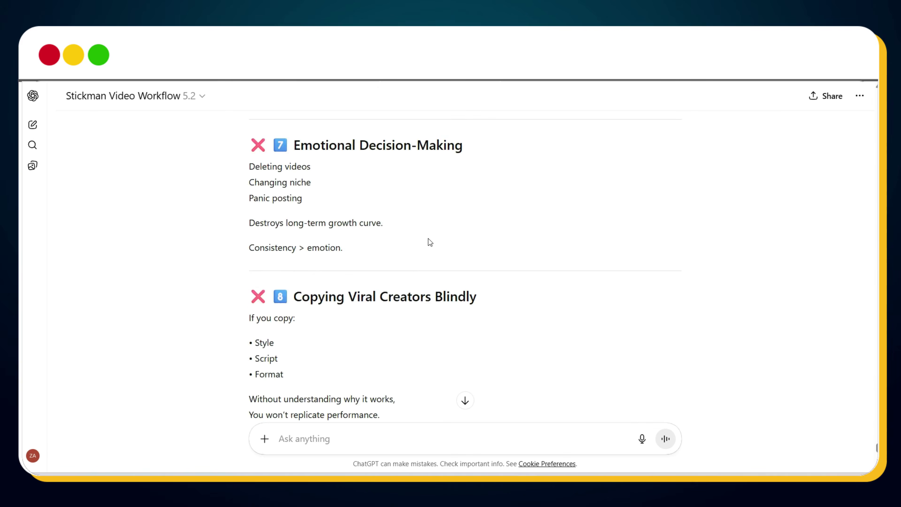
pyautogui.scroll(-3, 428, 239)
pyautogui.scroll(-2, 428, 238)
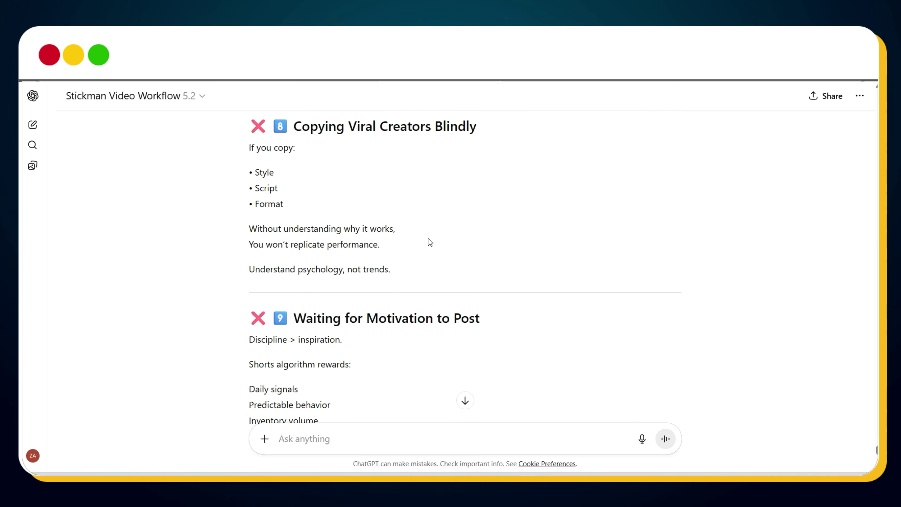
pyautogui.scroll(-6, 428, 238)
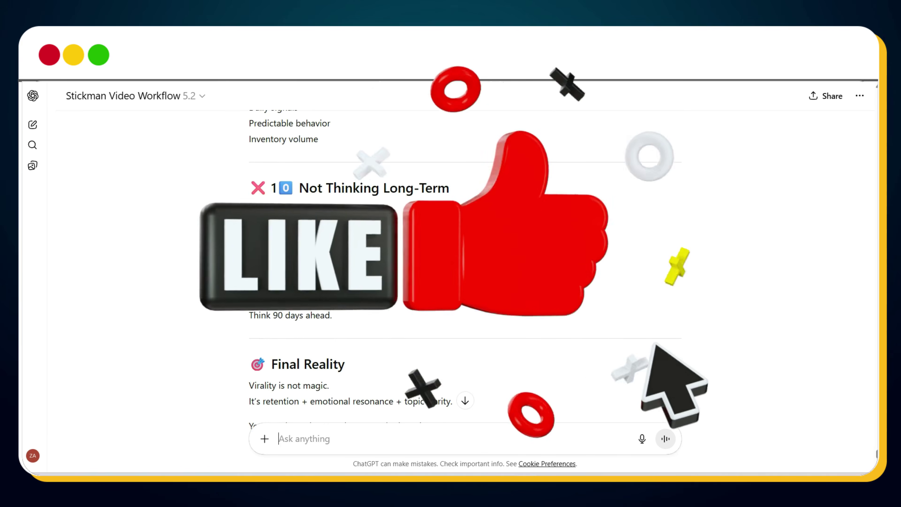